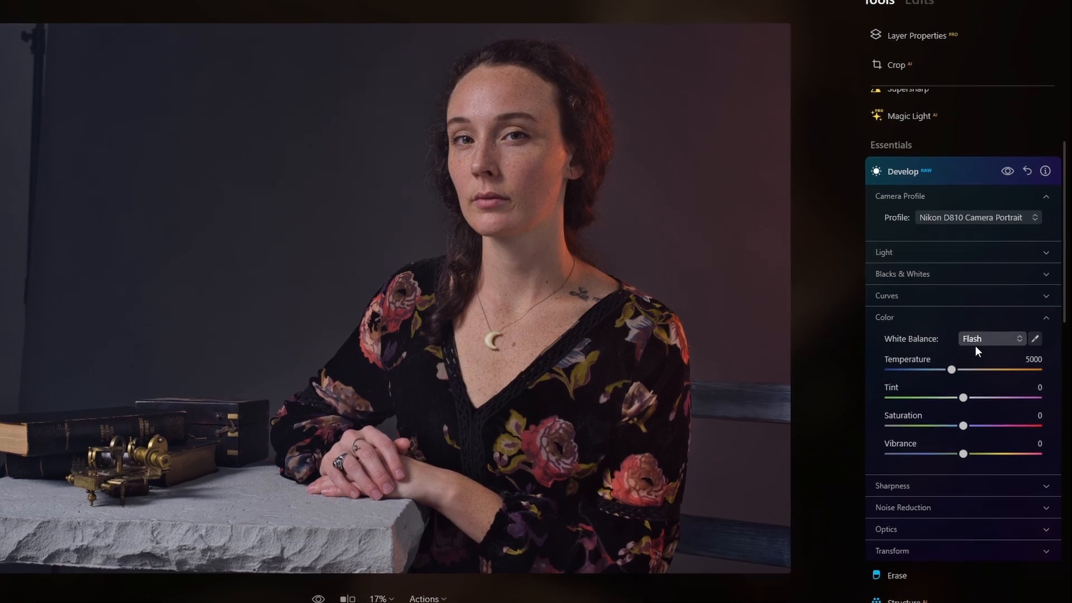
click(1047, 317)
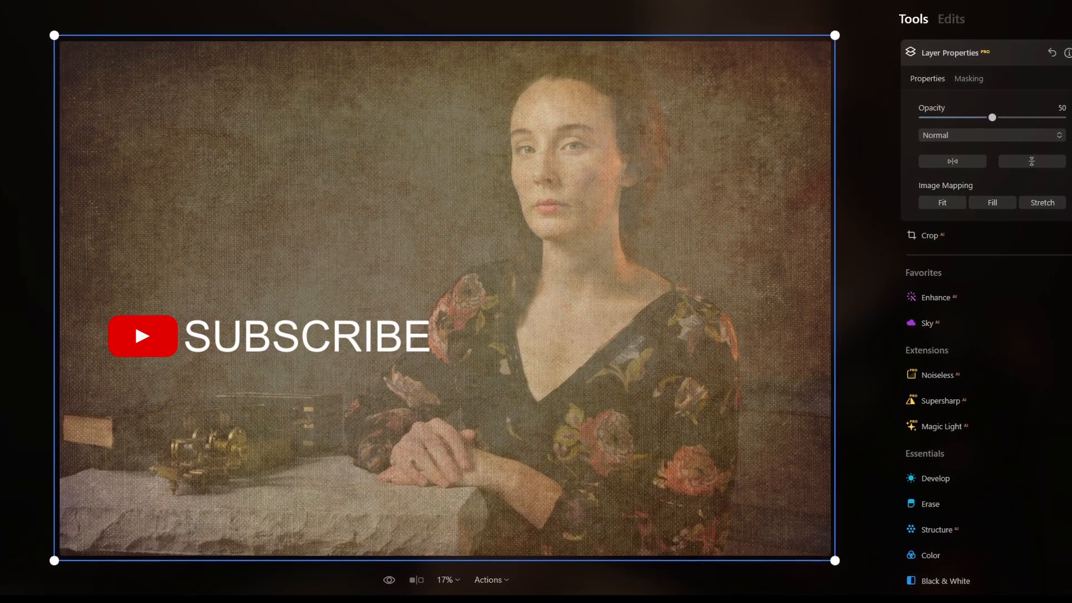
click(978, 133)
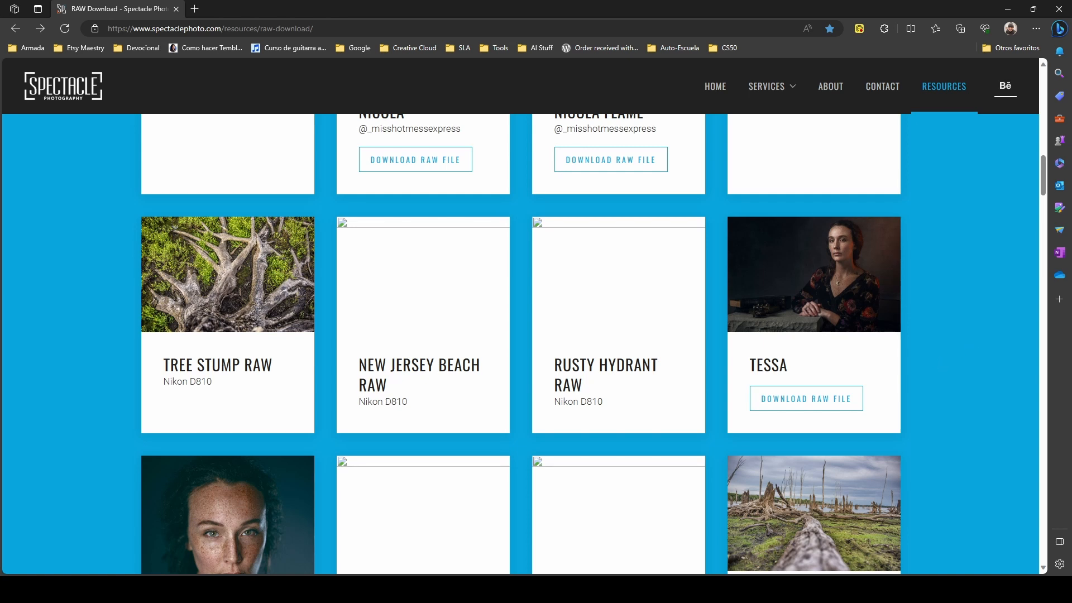
mouse_move(635, 589)
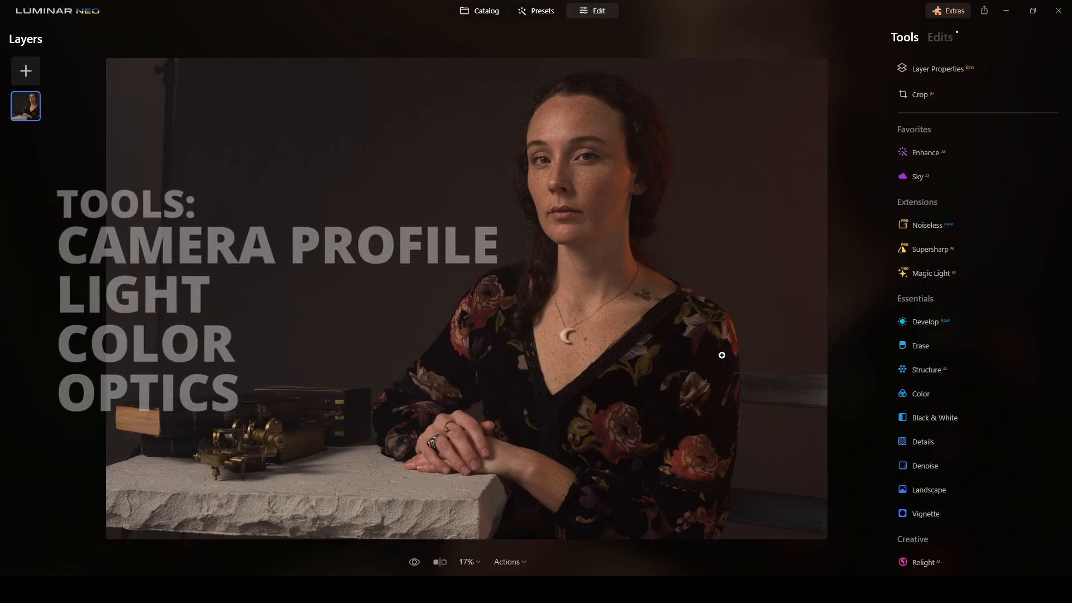
- Apply the Camera Portrait profile to the portrait in the Develop tool
scroll(949, 252, down, 3)
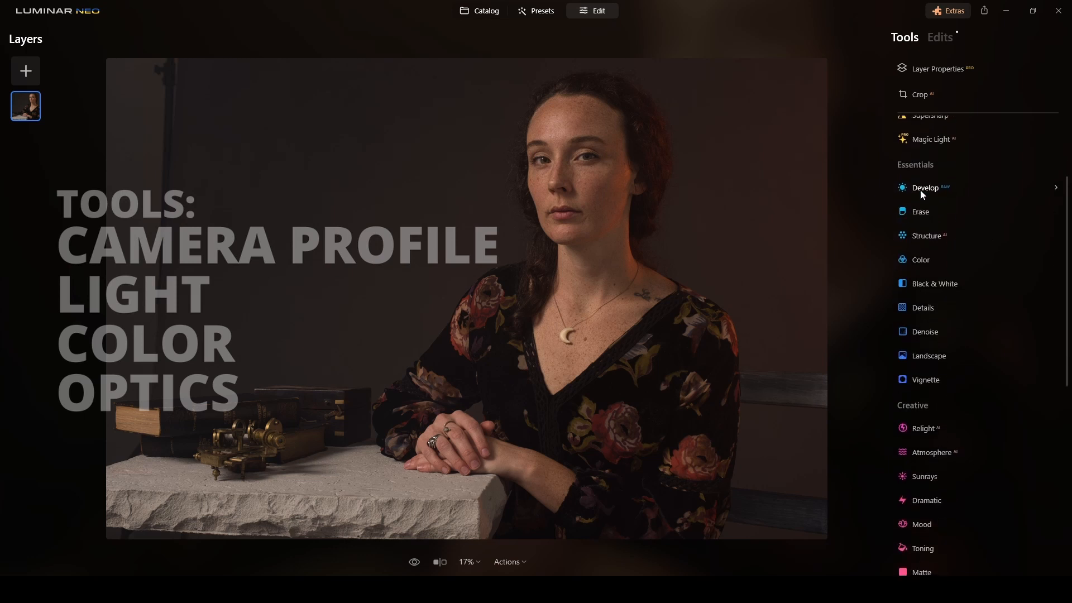
click(921, 190)
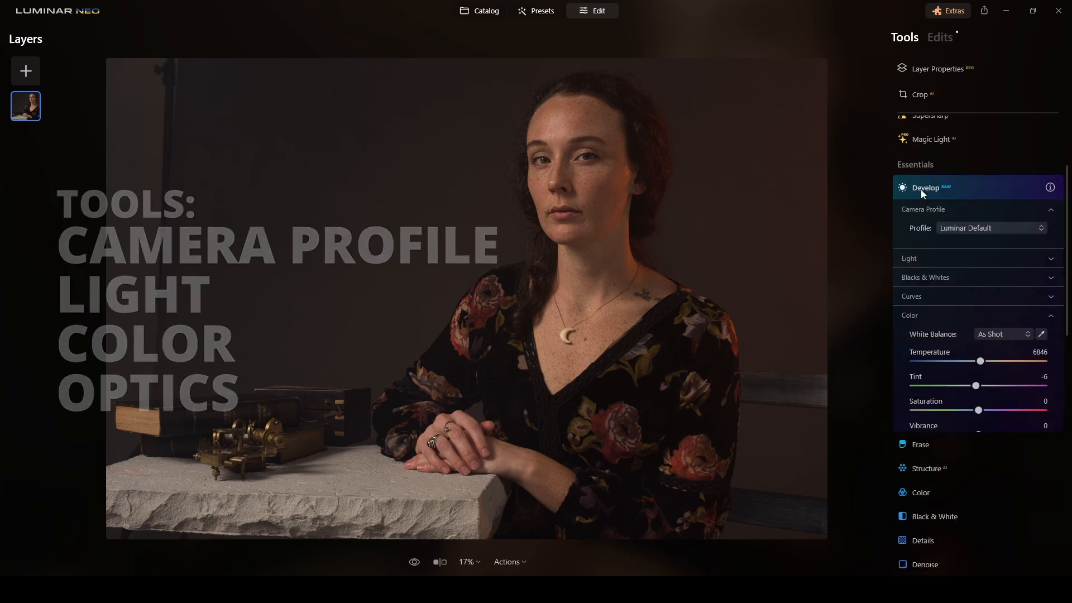
click(986, 228)
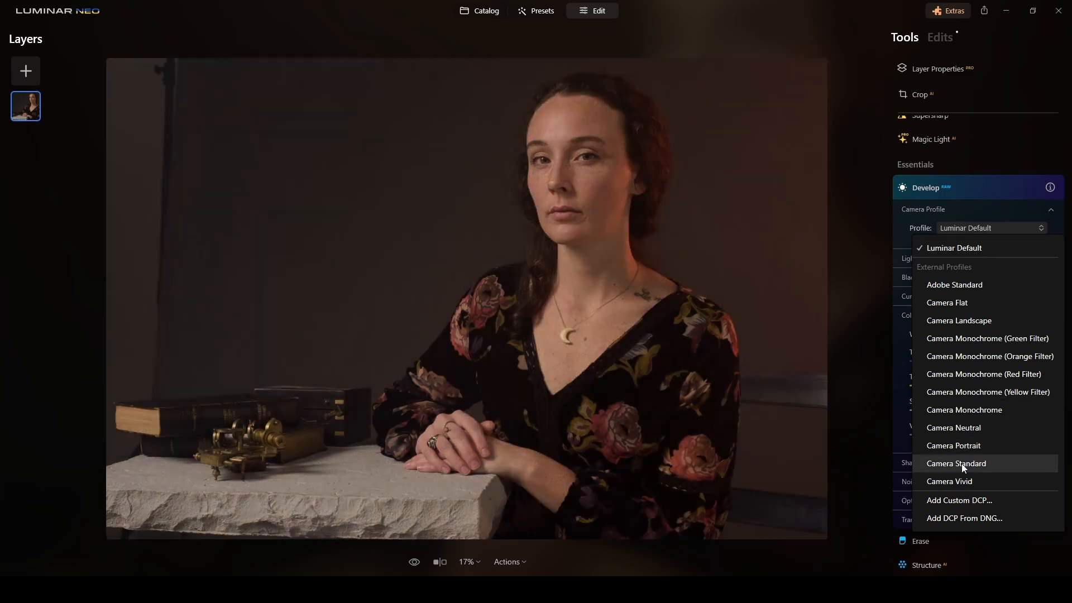
click(969, 447)
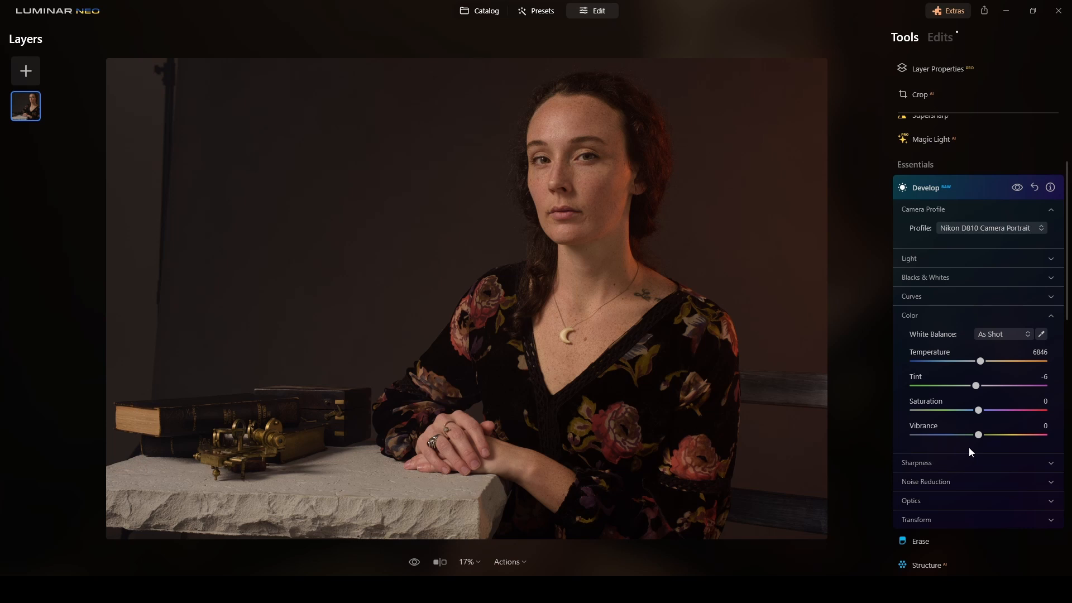
- Set Smart Contrast to 40 and Shadows to 27 in the Develop tool's Light settings
click(1052, 317)
click(1053, 260)
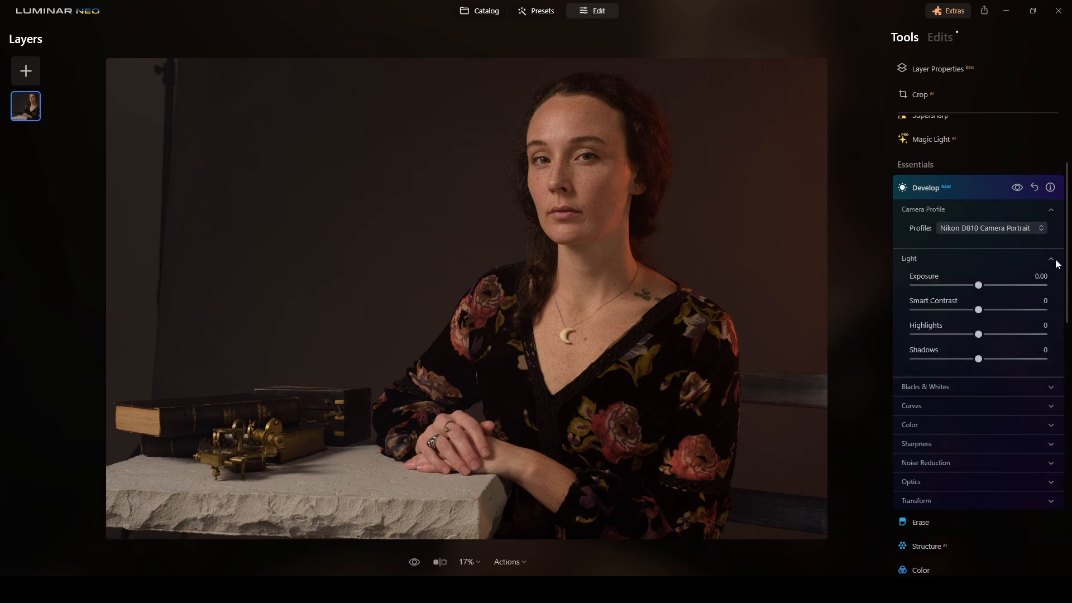
drag(978, 309, 1006, 311)
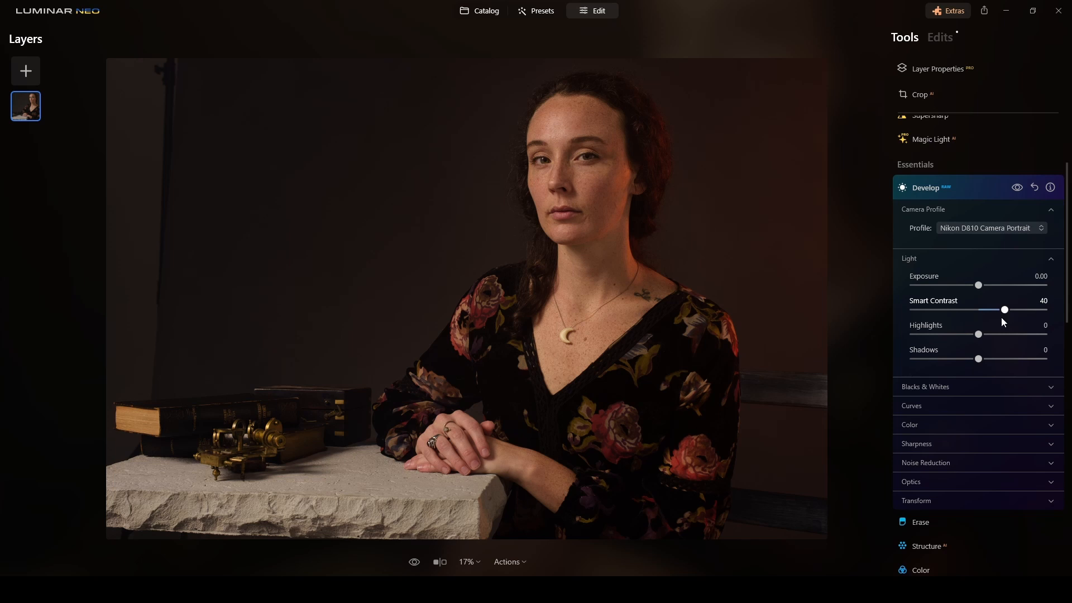
drag(979, 360, 988, 362)
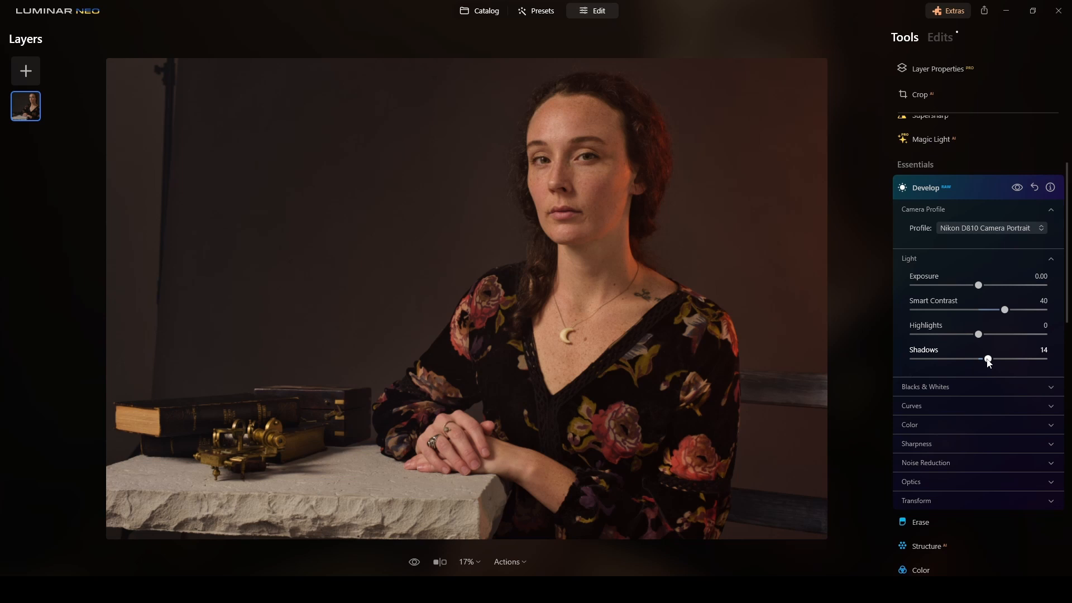
drag(989, 363, 998, 363)
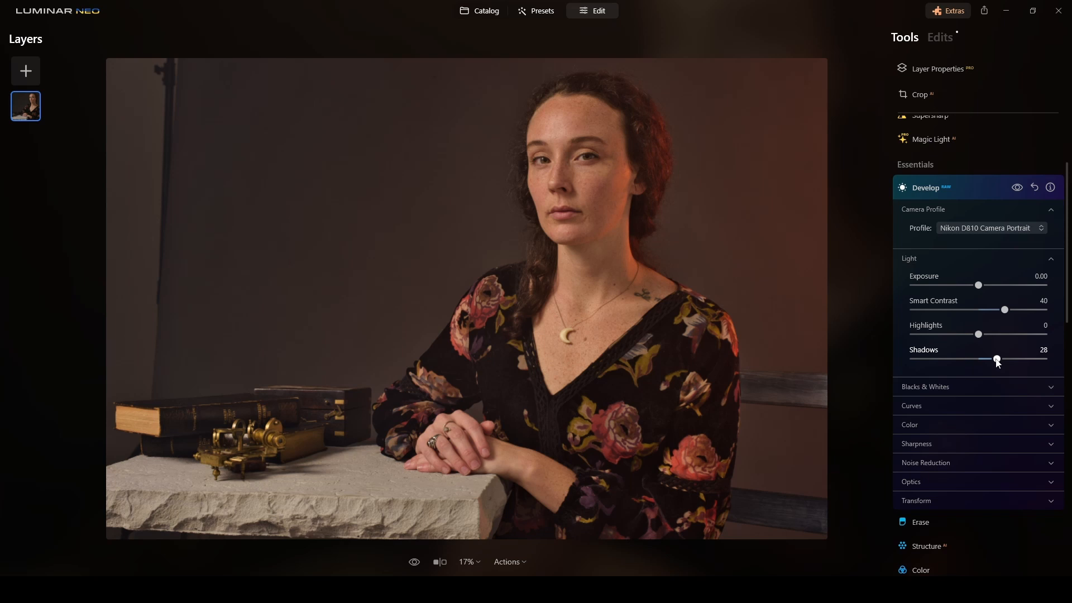
drag(998, 364, 997, 364)
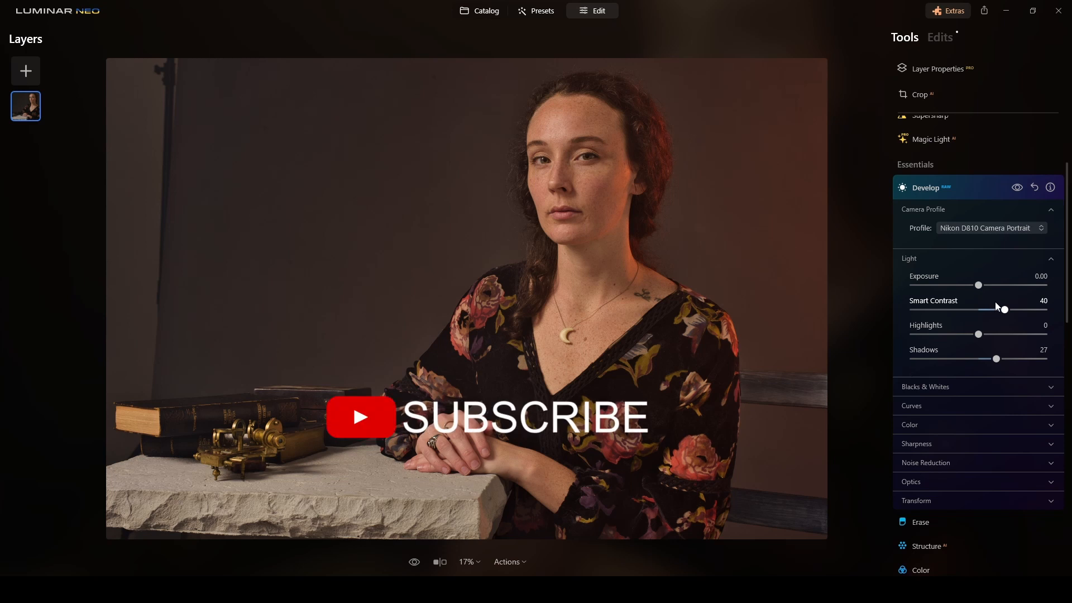
click(1052, 259)
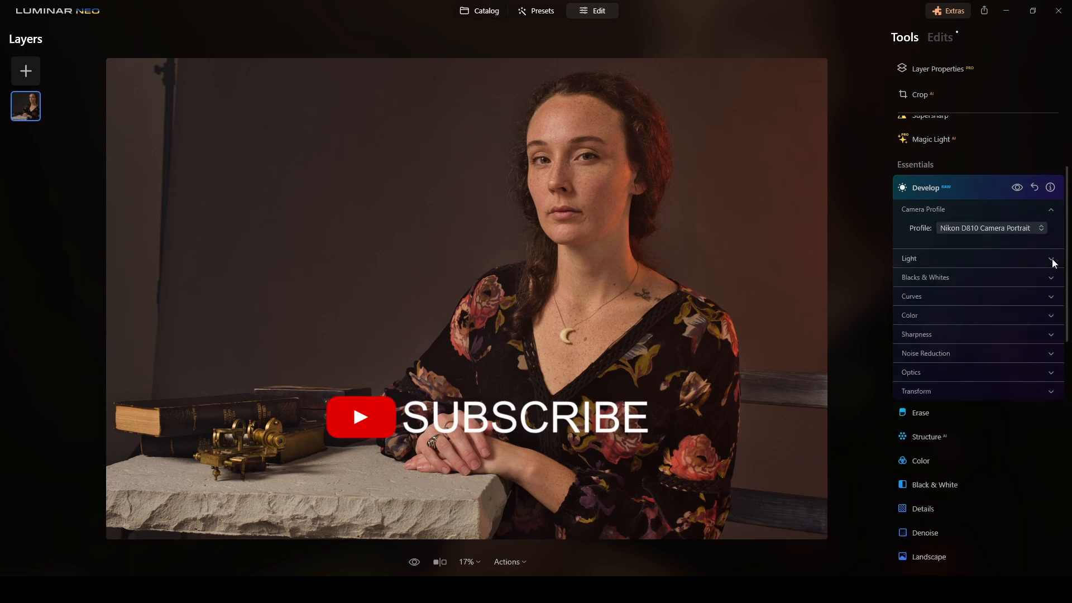
- Change the portrait's white balance to the Flash preset in the Develop tool
click(1040, 316)
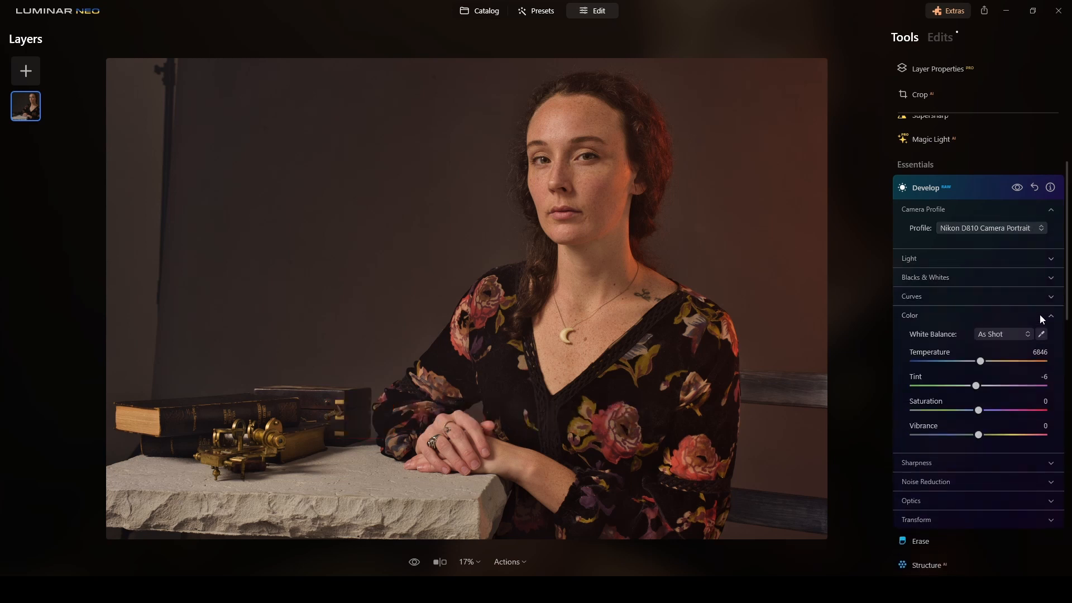
click(997, 335)
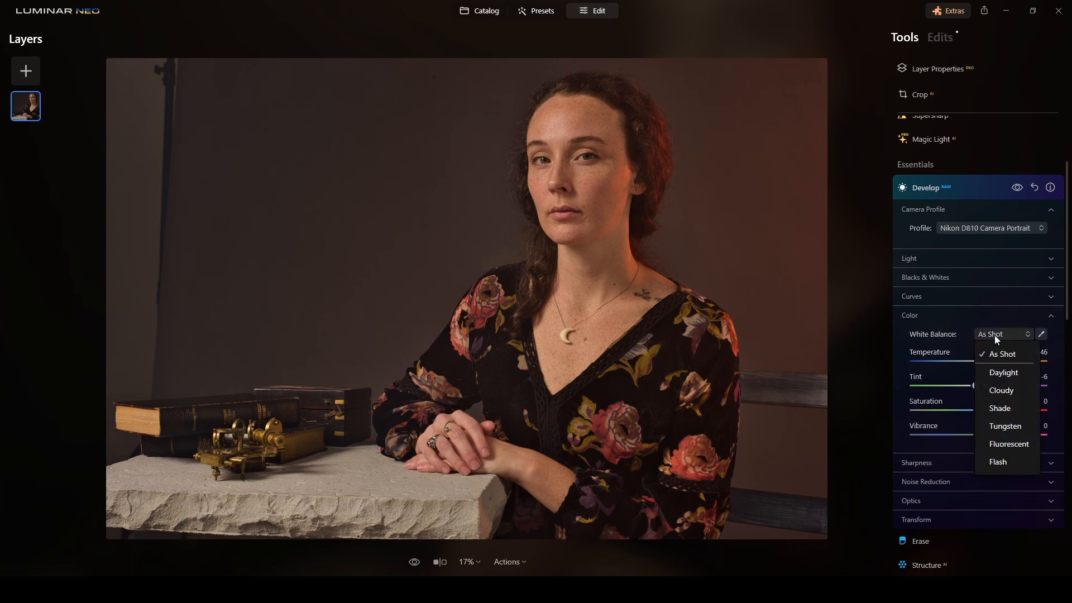
click(1004, 464)
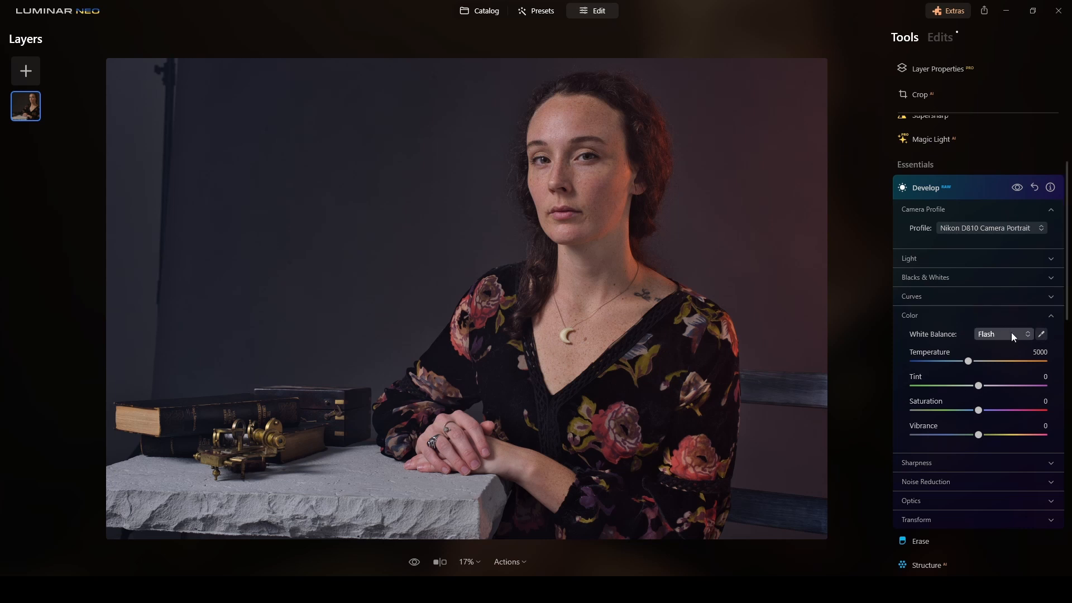
click(1052, 320)
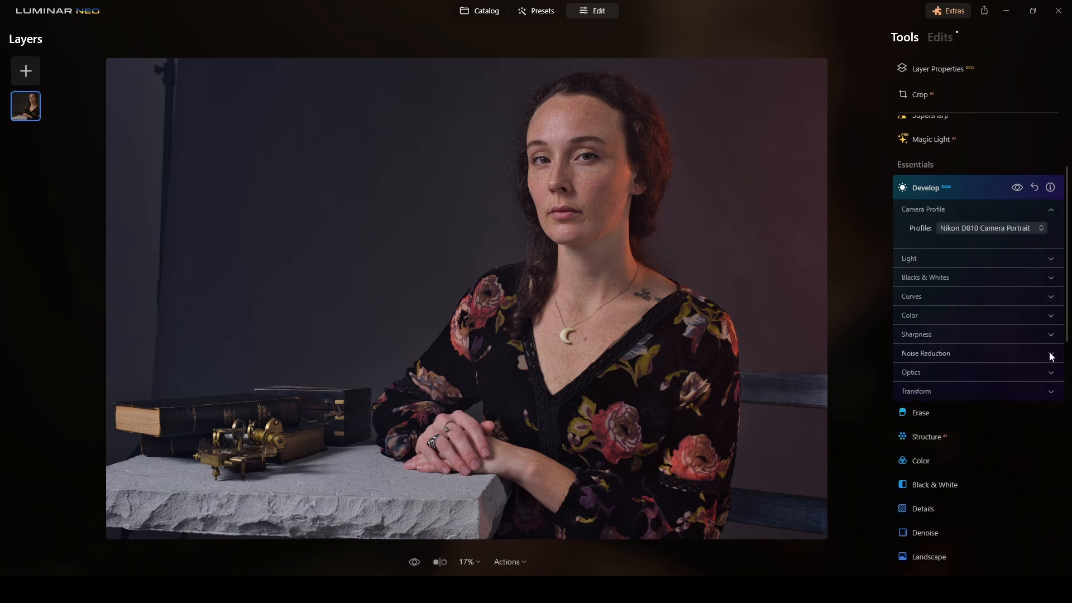
- Enable Auto Distortion Corrections, Auto Fix Chromatic Aberrations and Auto Defringe in the Develop tool's Optics settings
click(1051, 373)
scroll(987, 376, down, 1)
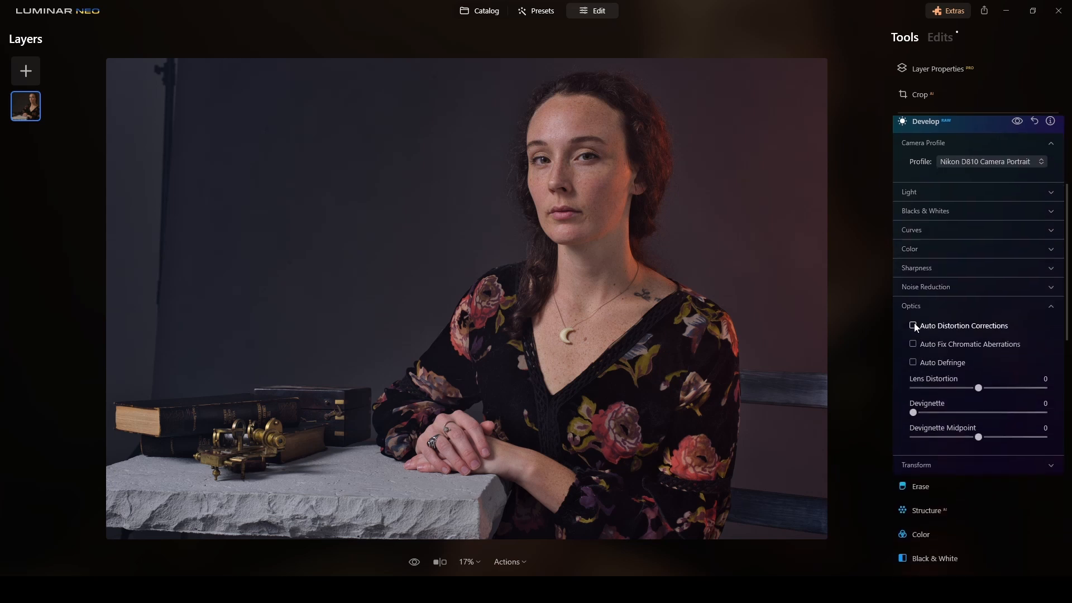
click(913, 343)
click(912, 362)
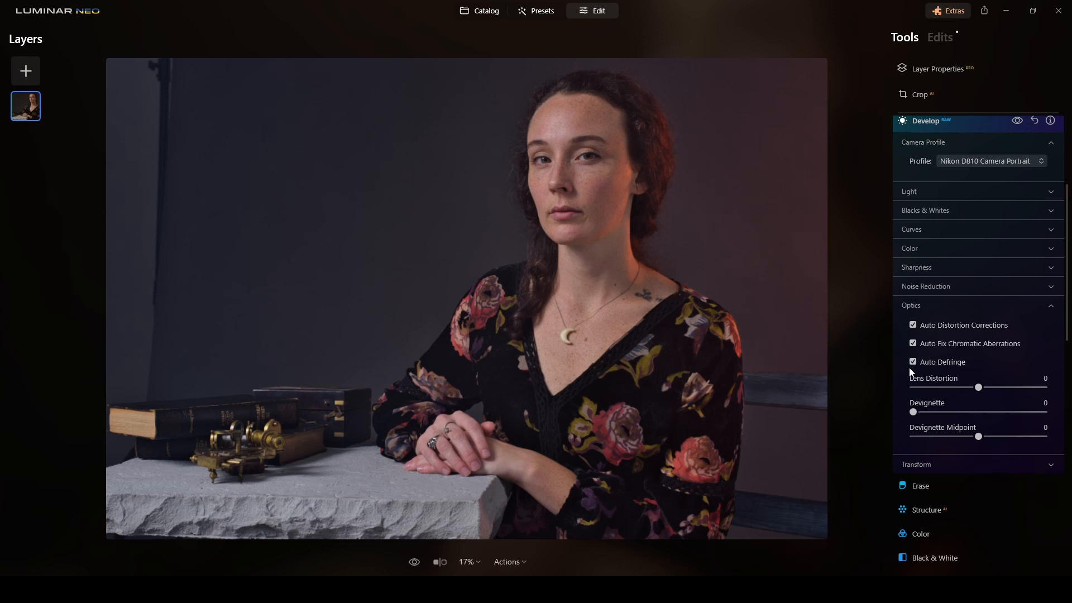
click(1052, 308)
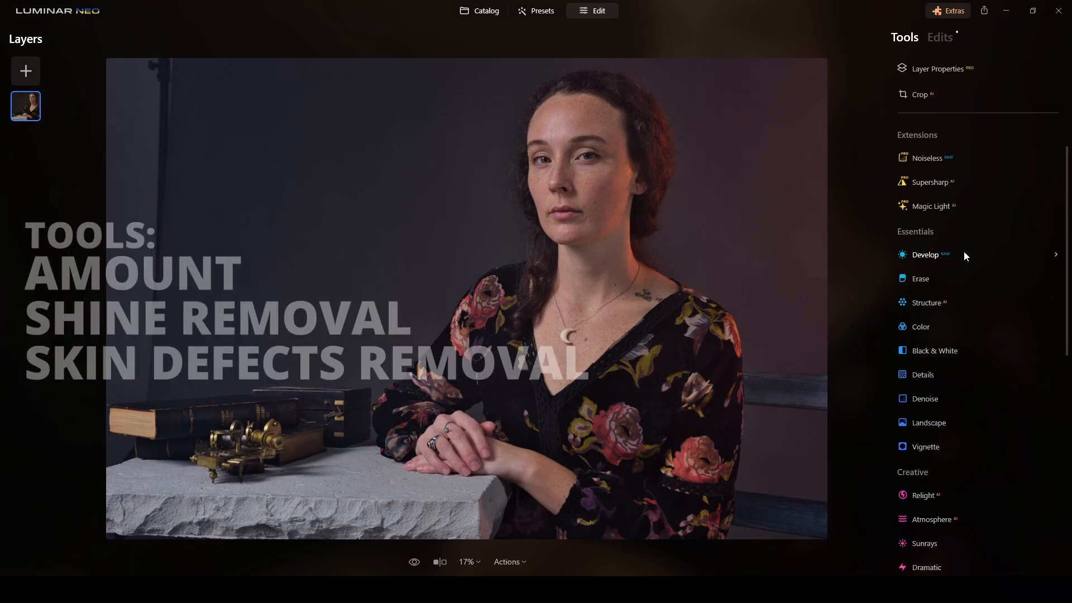
- Smooth the woman's skin with the Skin AI tool at an Amount of 75
scroll(963, 252, down, 8)
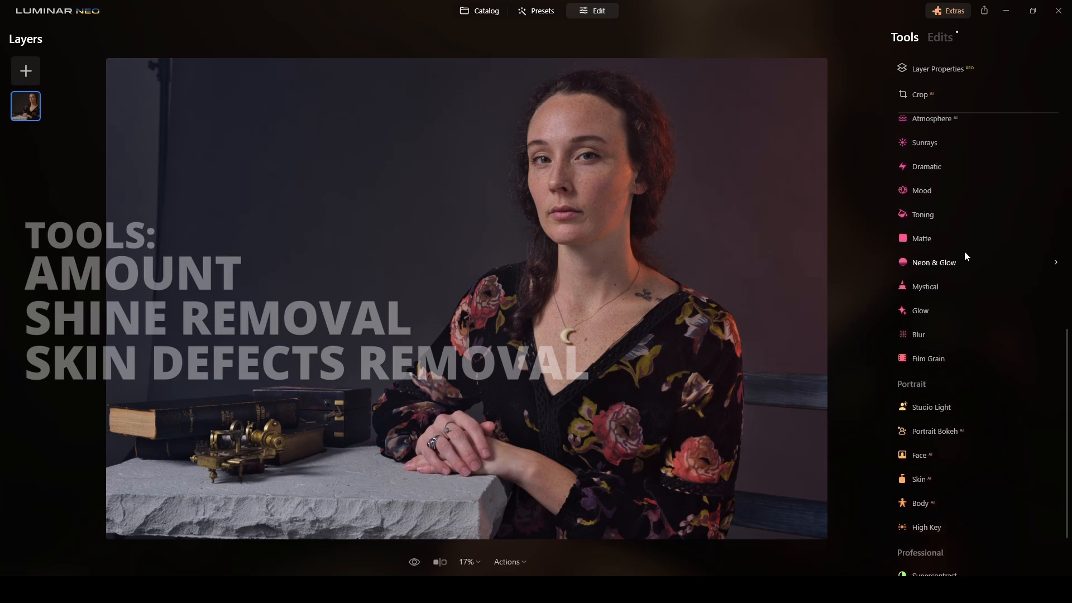
scroll(589, 175, up, 1)
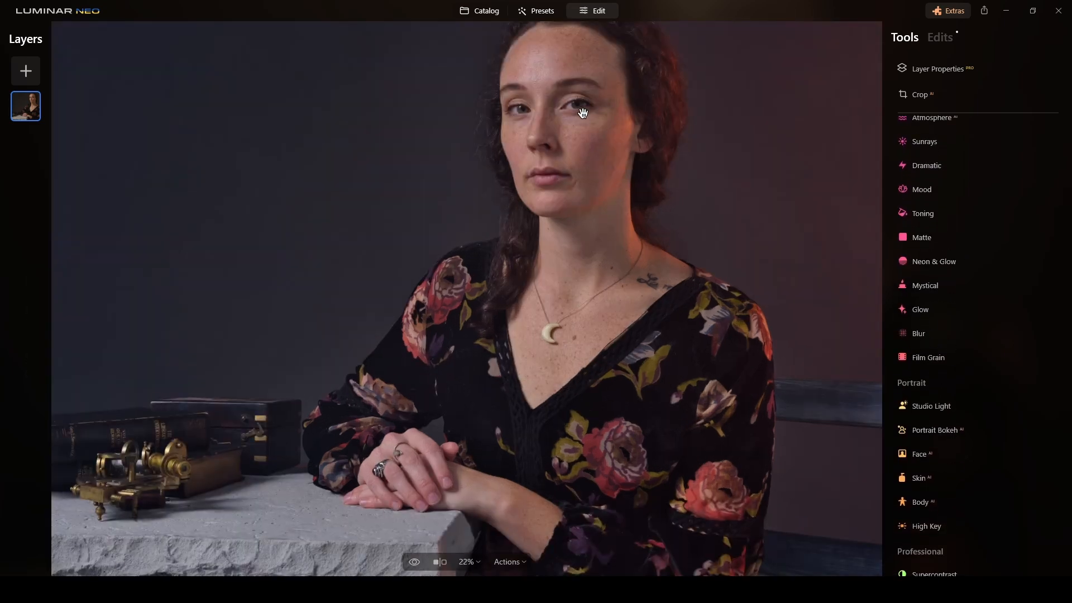
scroll(582, 113, up, 2)
scroll(583, 114, up, 1)
drag(579, 199, 558, 322)
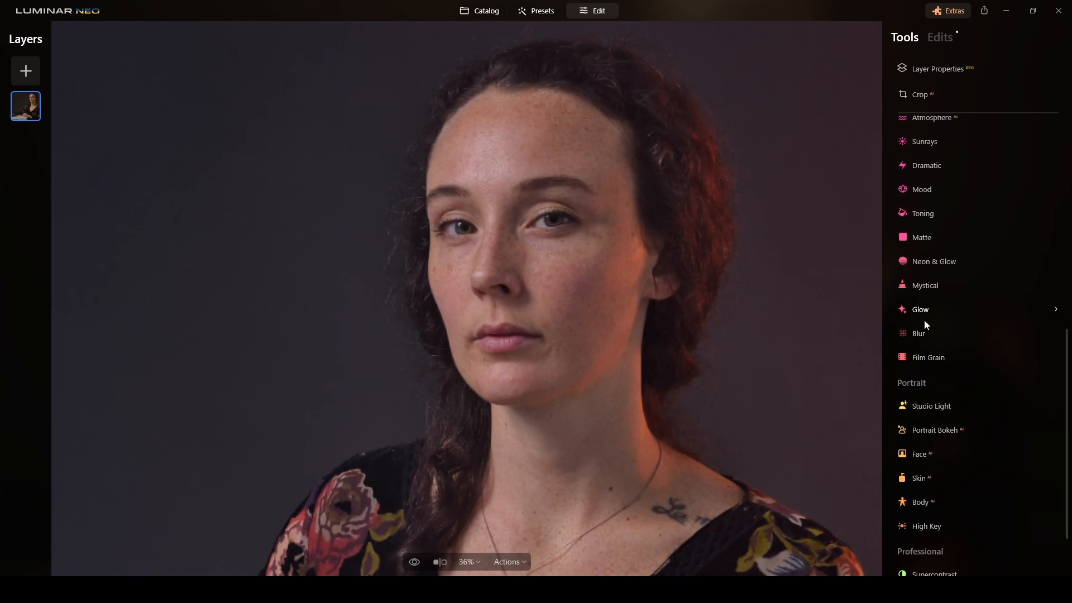
scroll(932, 363, down, 2)
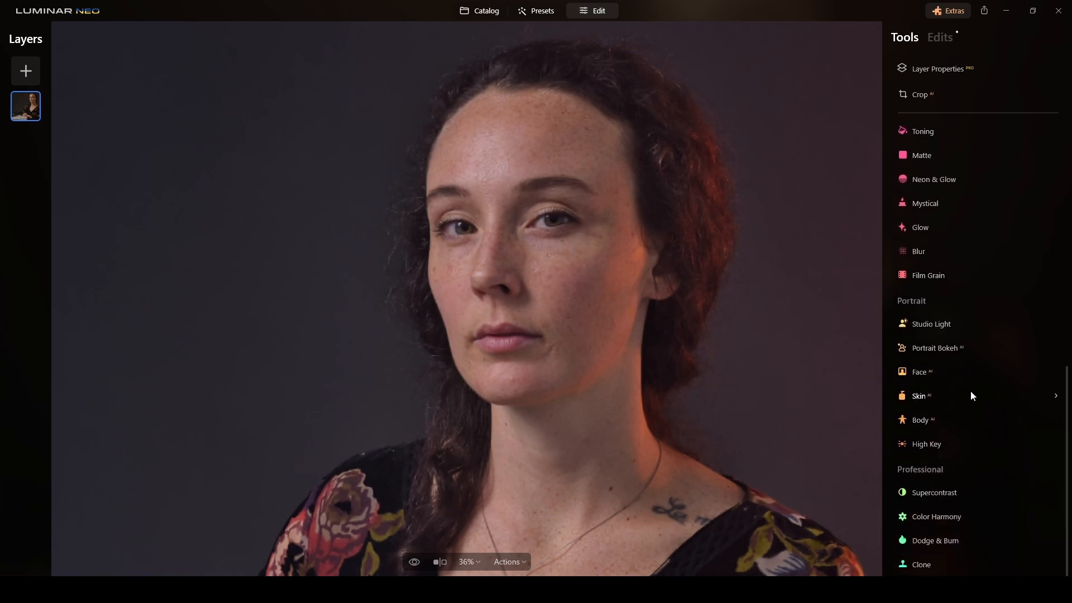
click(911, 401)
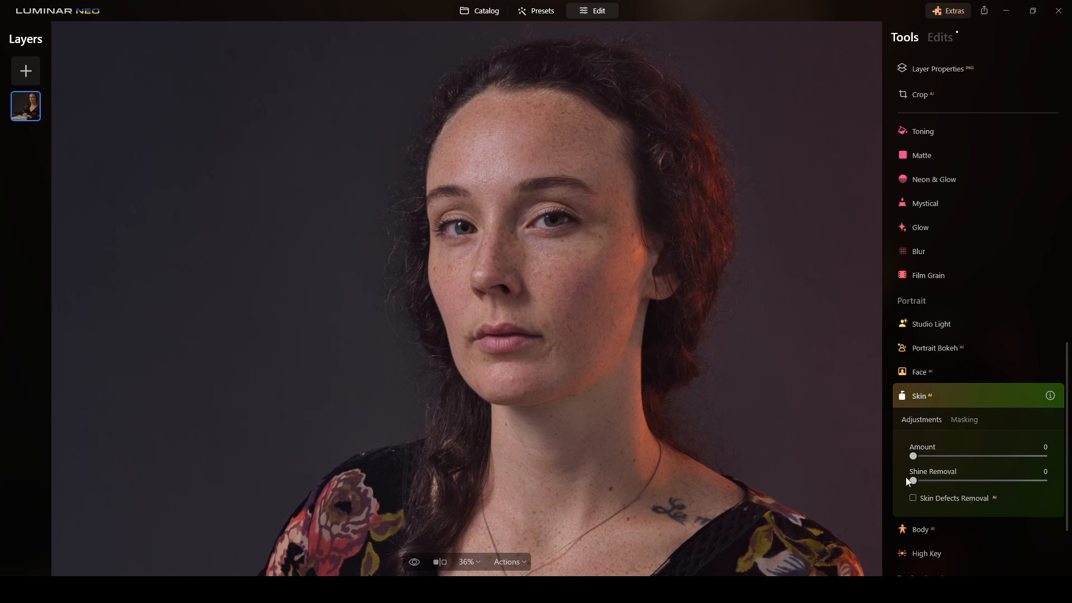
drag(915, 457, 1013, 459)
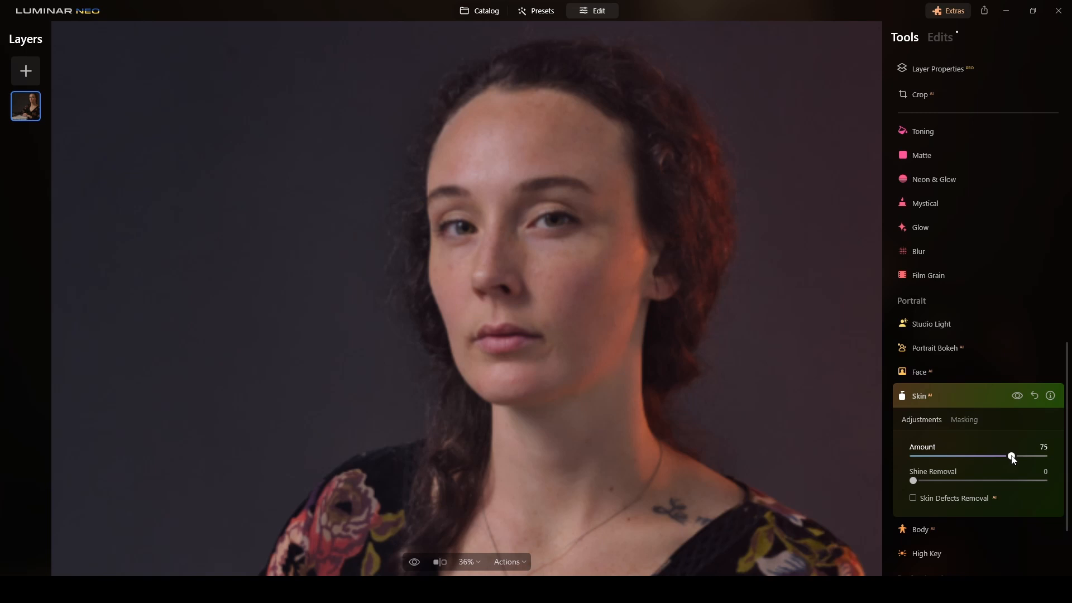
- Set Shine Removal to 21 and enable Skin Defects Removal in Skin AI, comparing the face with and without the retouching
scroll(534, 254, up, 2)
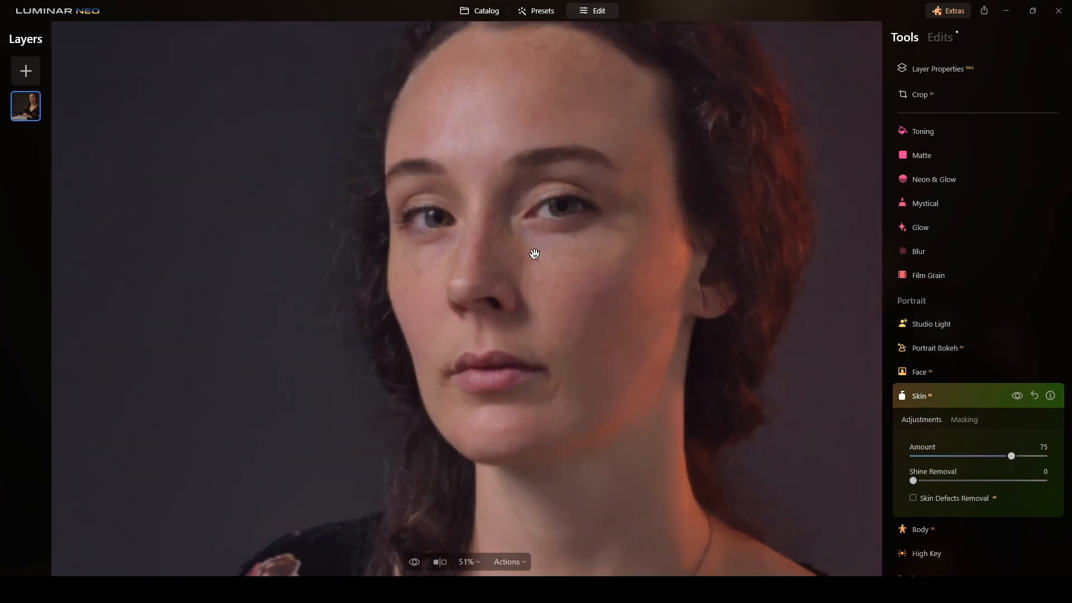
scroll(534, 254, down, 1)
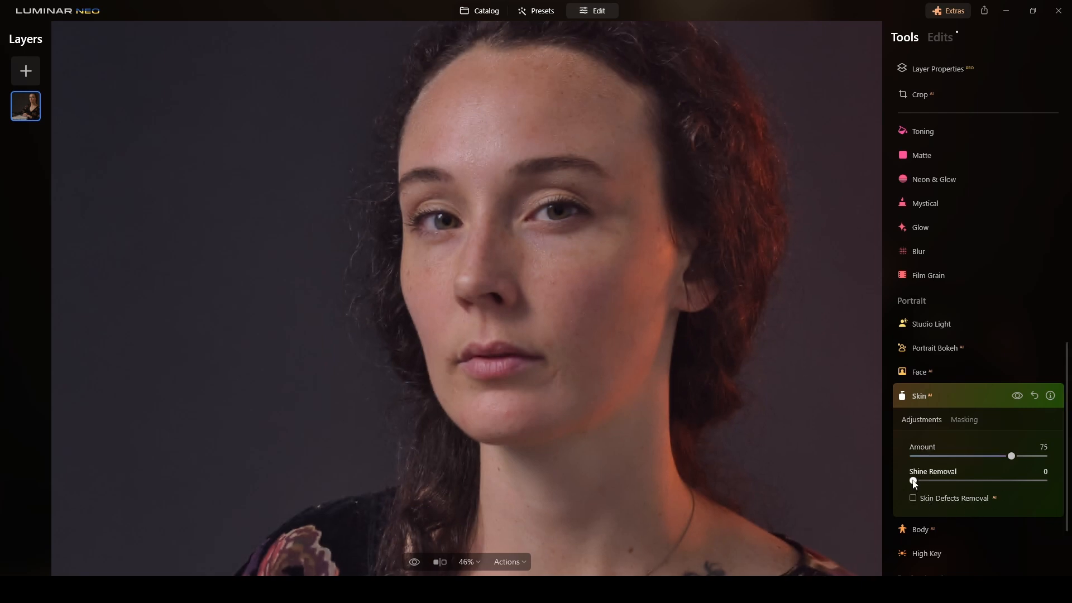
drag(914, 484, 927, 488)
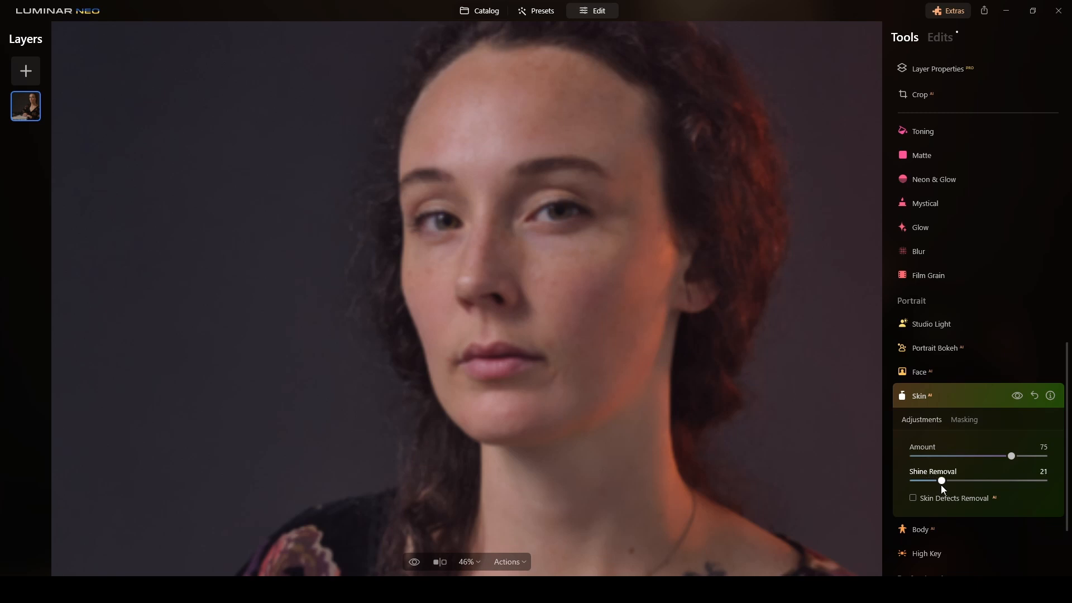
click(912, 498)
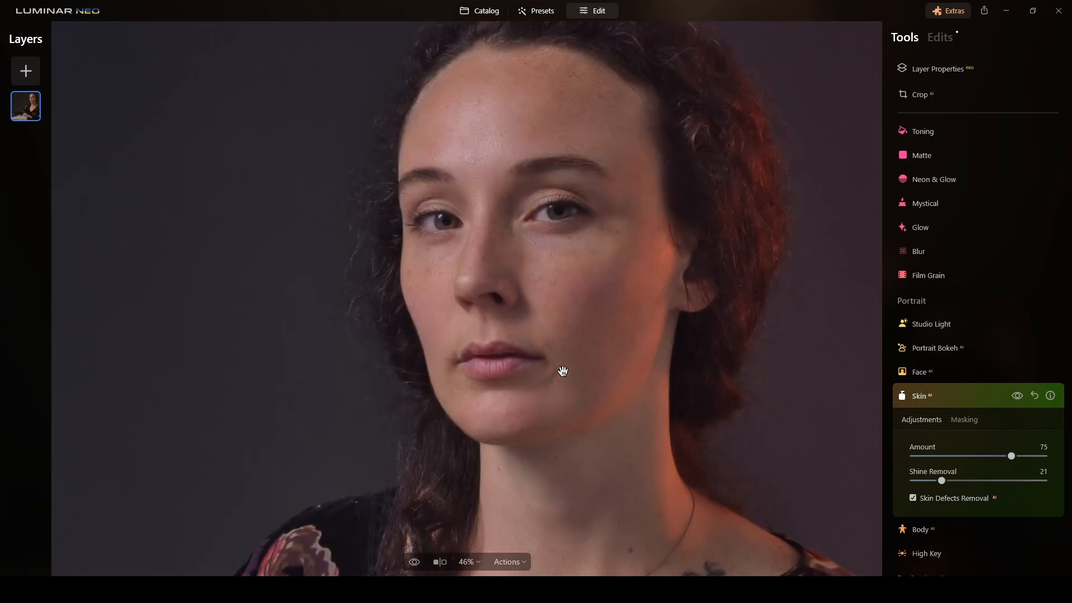
click(1017, 397)
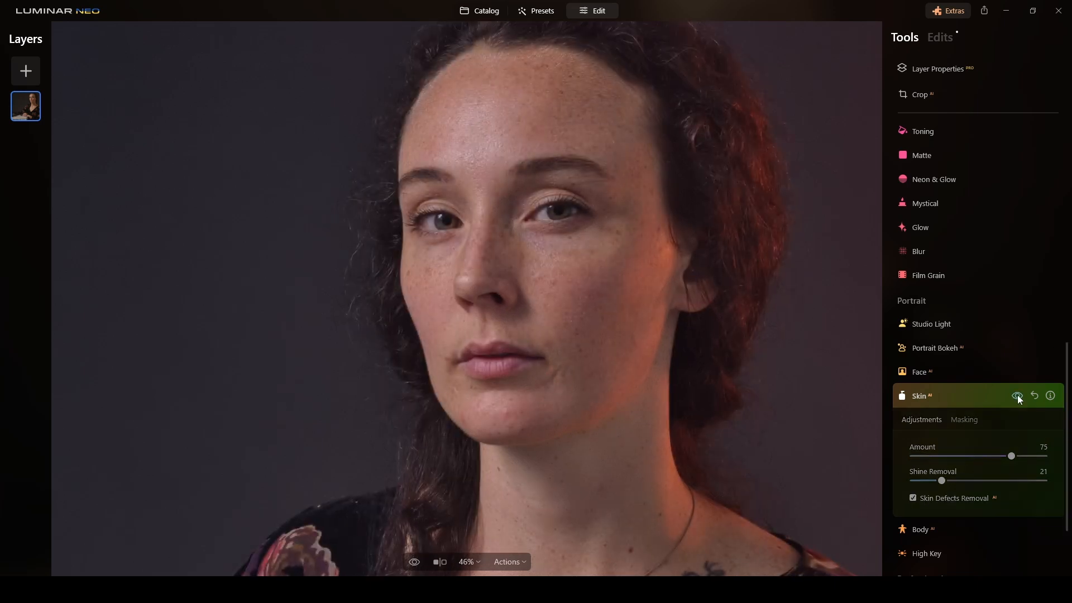
click(1017, 396)
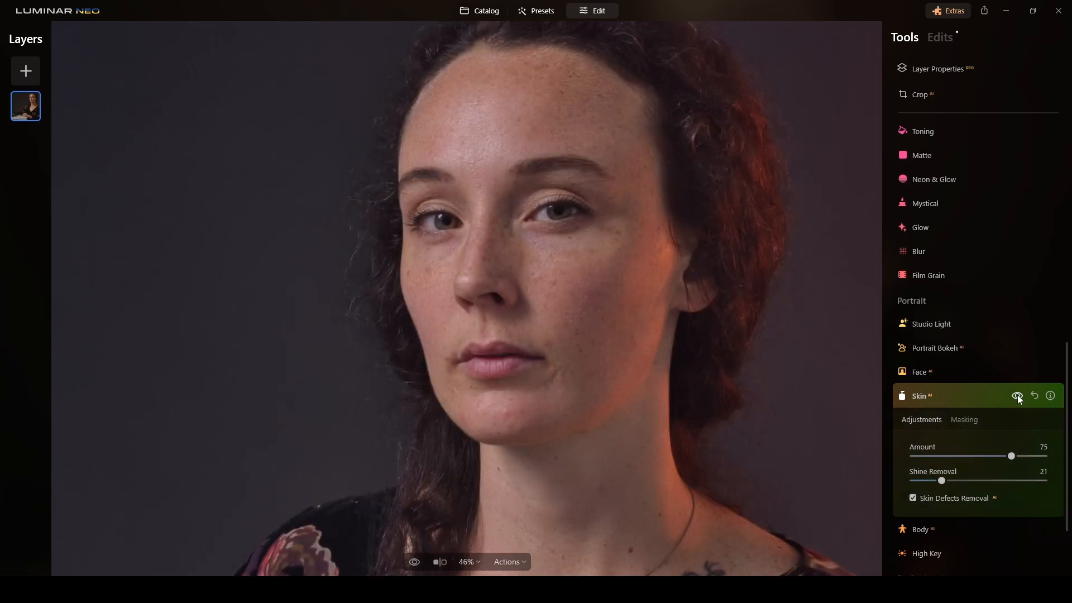
click(972, 394)
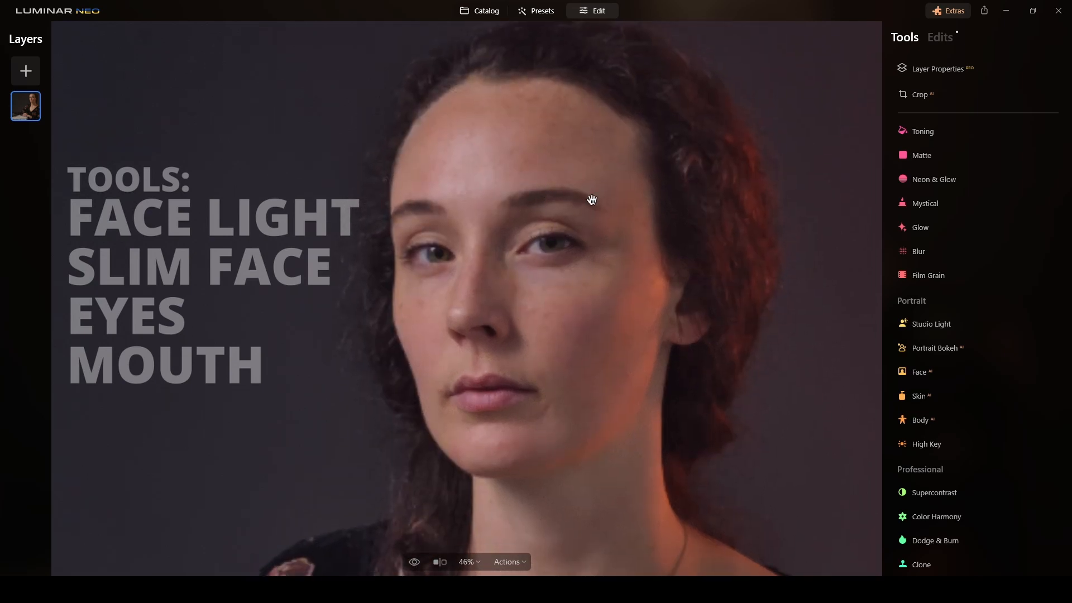
- Brighten and slim the woman's face with the Face AI tool, setting Face Light to 50 and Slim Face to 35
click(906, 375)
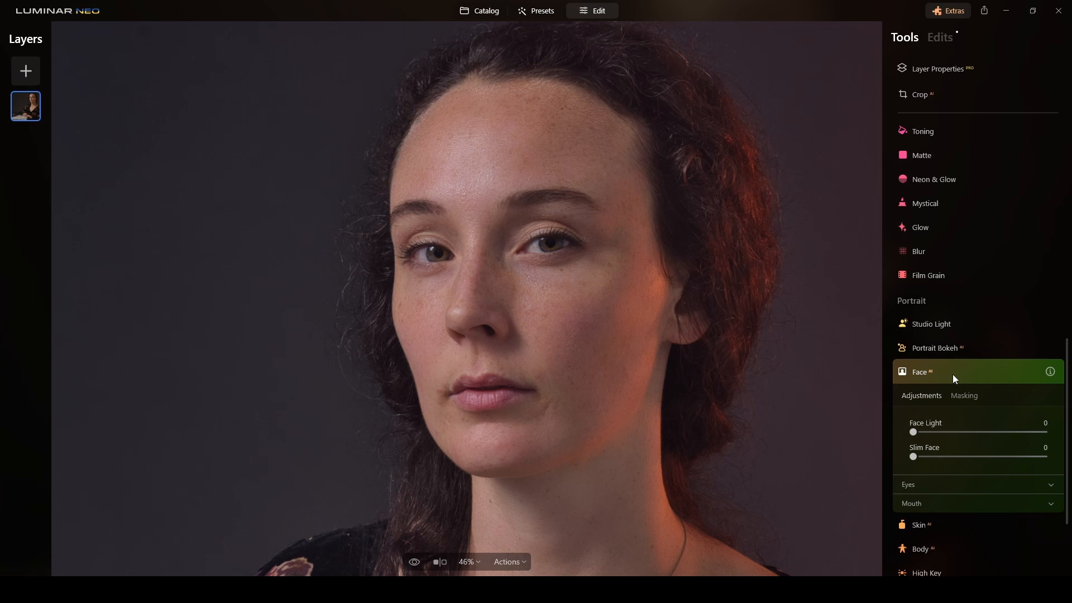
scroll(971, 373, down, 2)
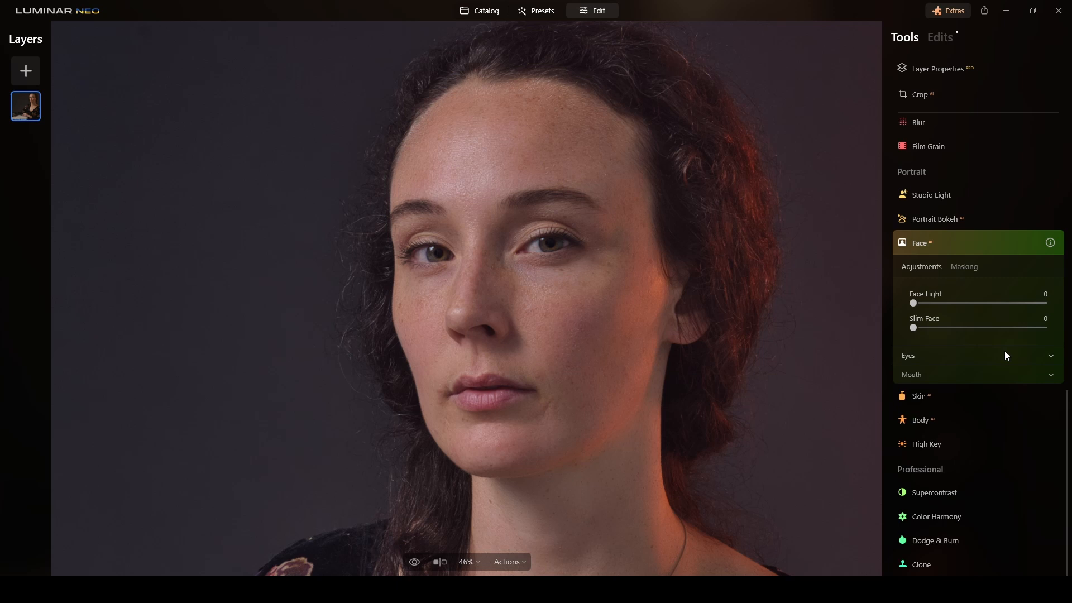
drag(913, 303, 979, 304)
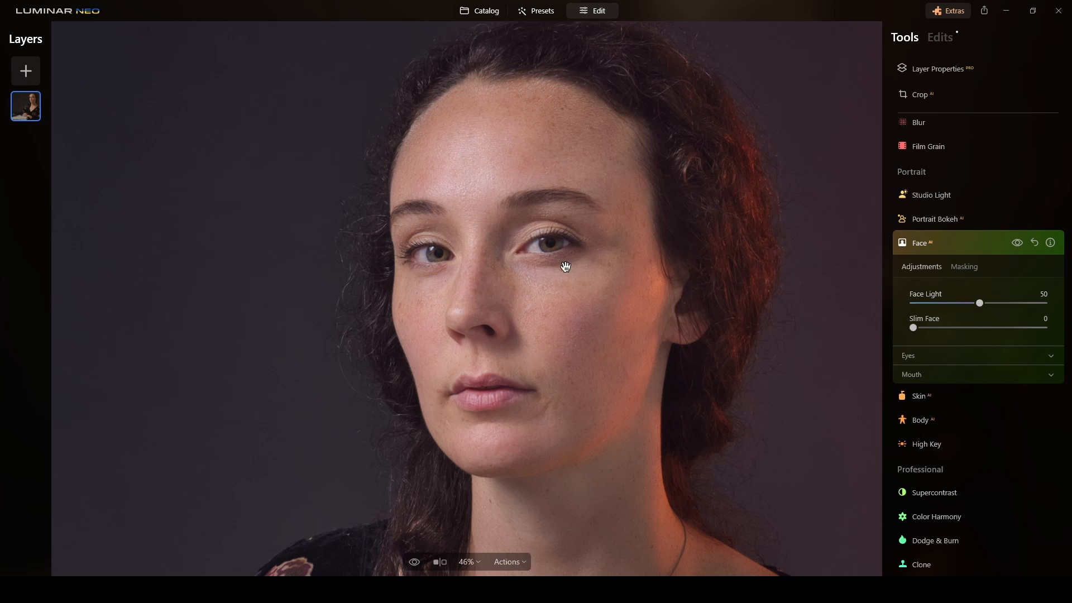
drag(914, 329, 960, 329)
- Refine the eyes in Face AI with Eye Enhancer at 80, Dark Circles Removal at 69 and Improve Eyebrows at 50
click(974, 360)
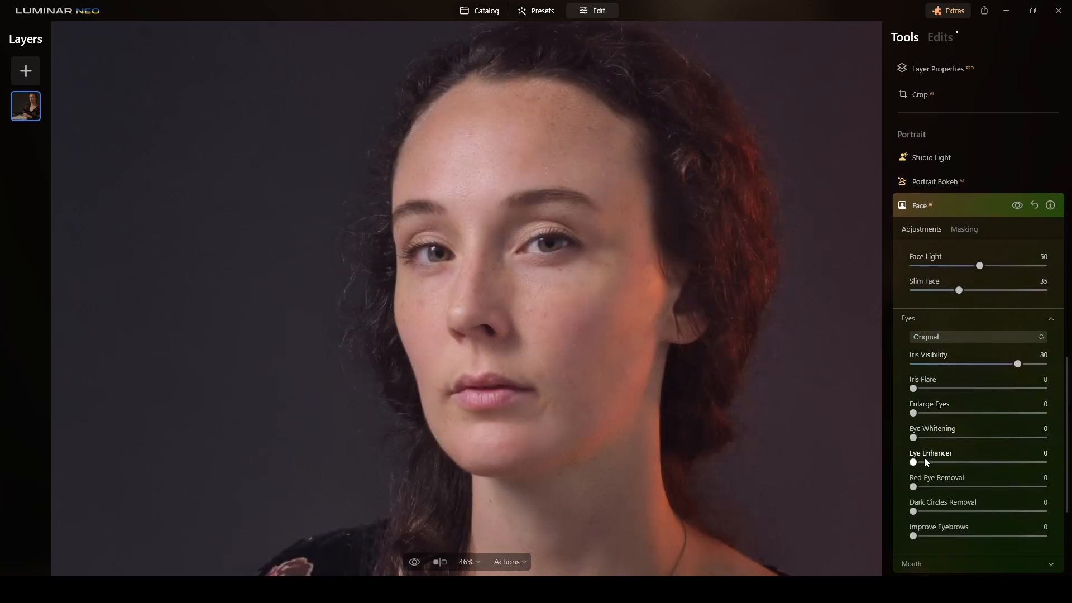
drag(918, 467, 1020, 467)
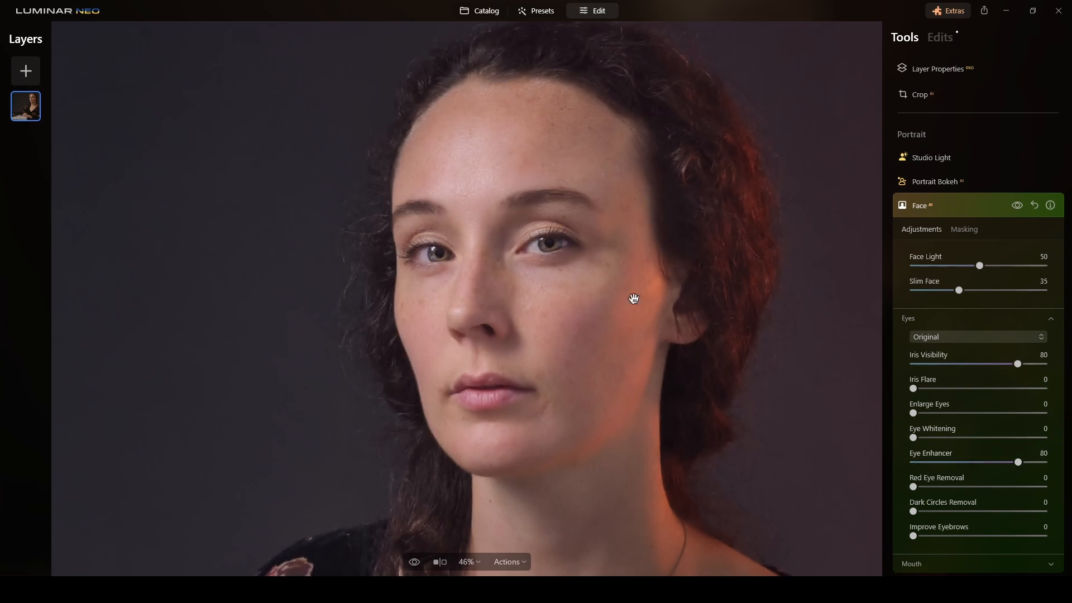
click(1017, 205)
click(1018, 205)
drag(914, 514, 1004, 517)
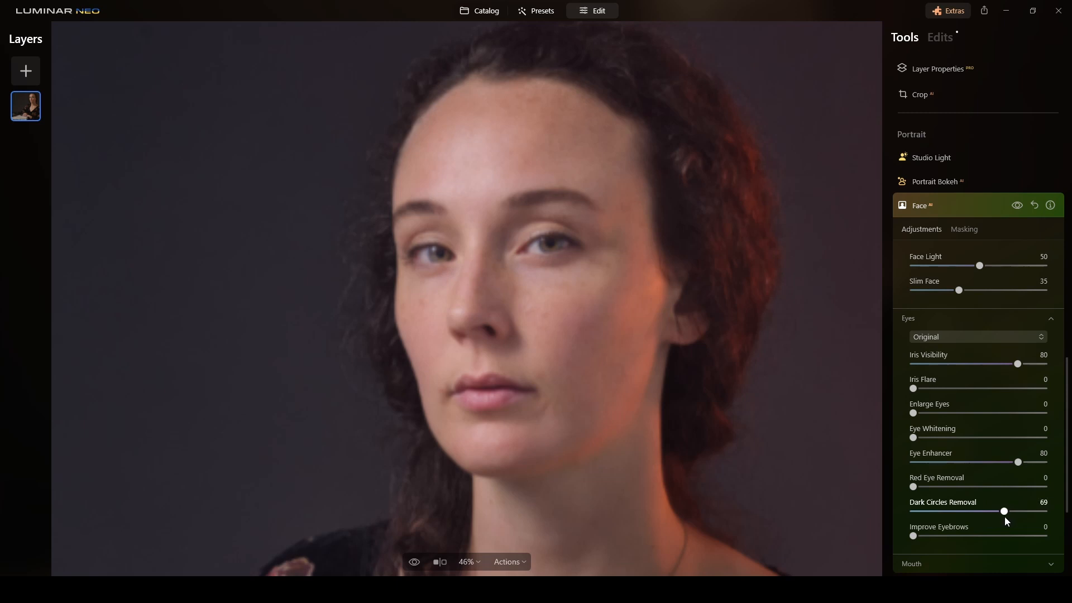
drag(920, 534, 982, 538)
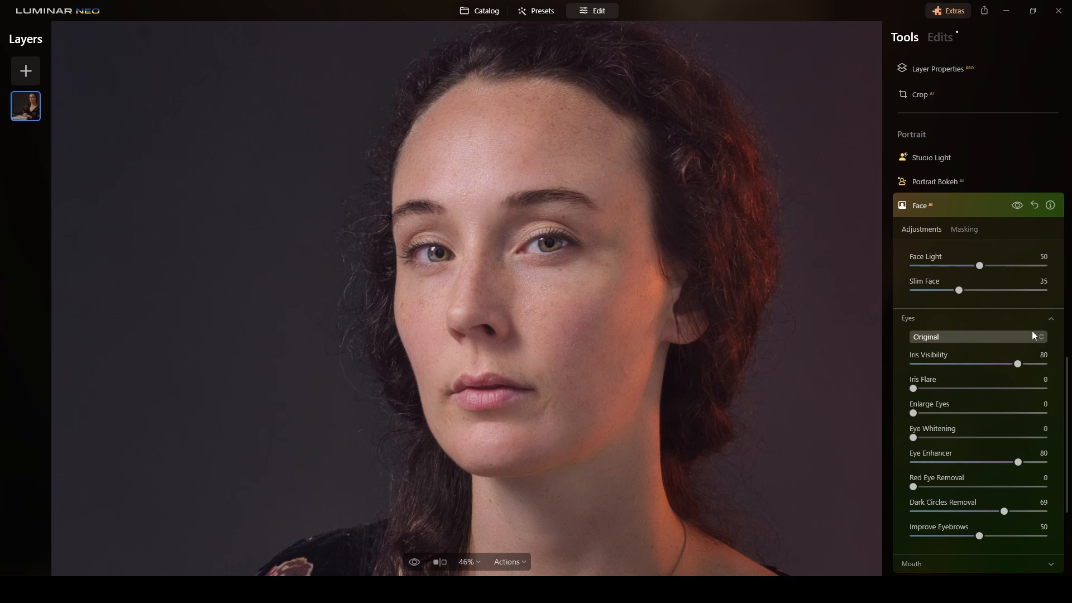
scroll(1022, 284, down, 2)
click(1051, 255)
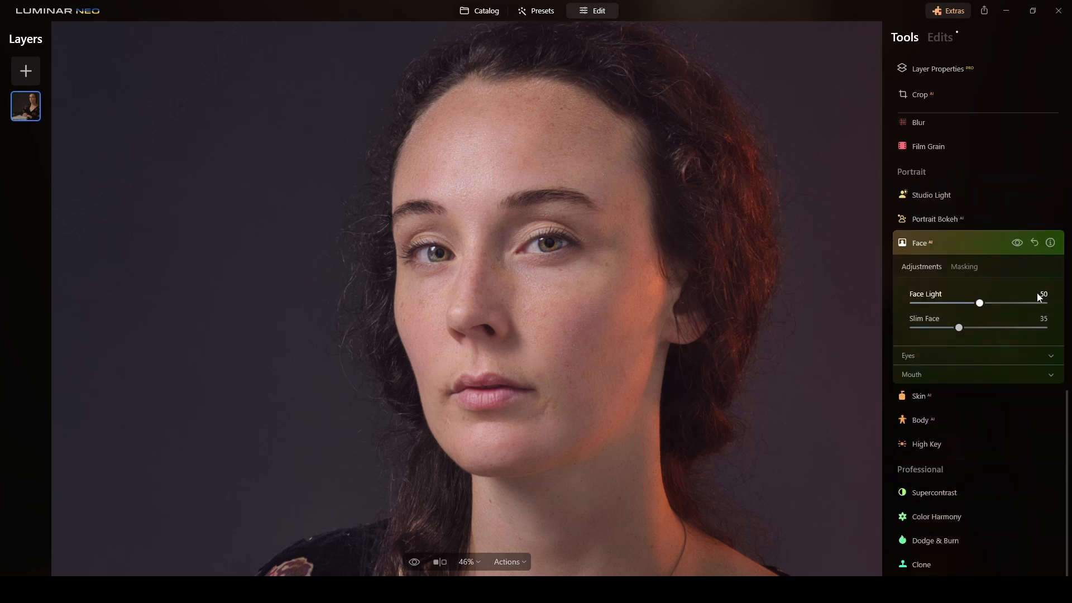
- Set Lips Saturation to 70 and Lips Redness to 59 in Face AI's mouth settings, and close the tool
click(1049, 373)
scroll(1030, 363, down, 3)
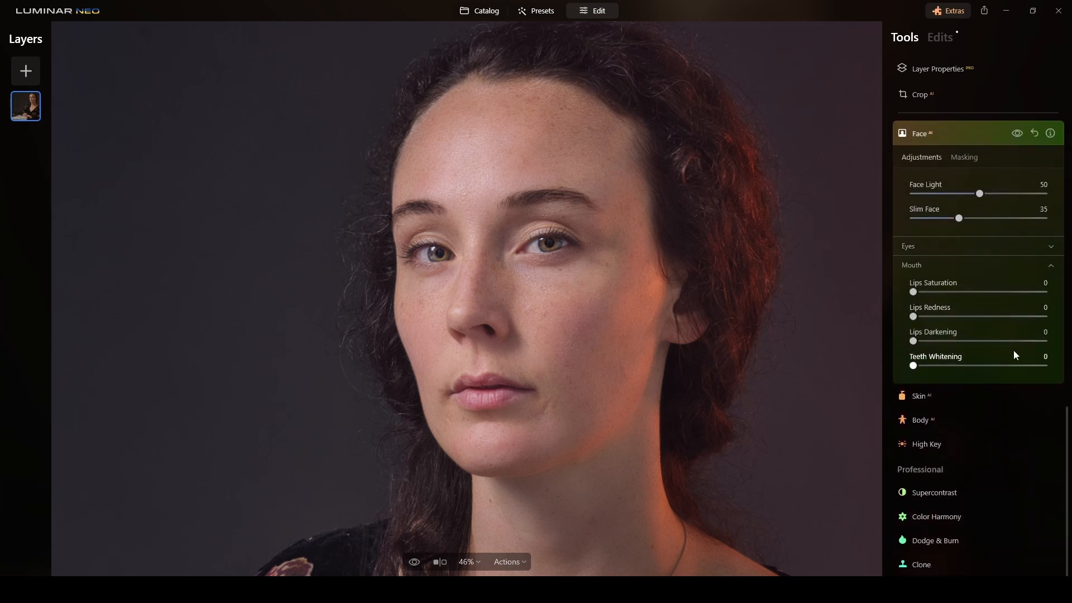
drag(913, 292, 1007, 296)
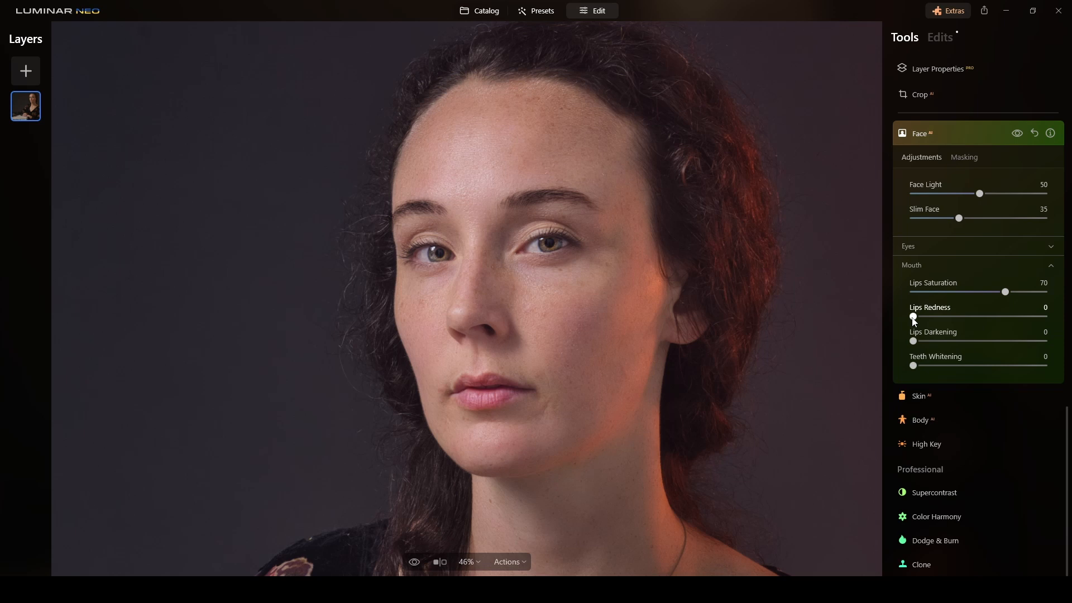
drag(913, 317, 915, 316)
drag(910, 316, 990, 316)
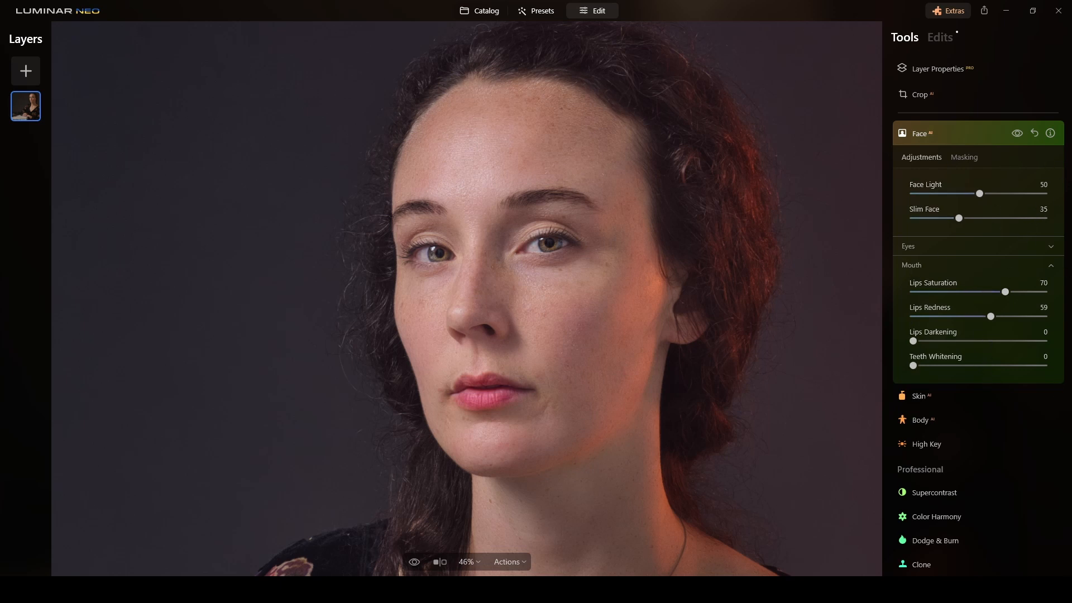
click(979, 135)
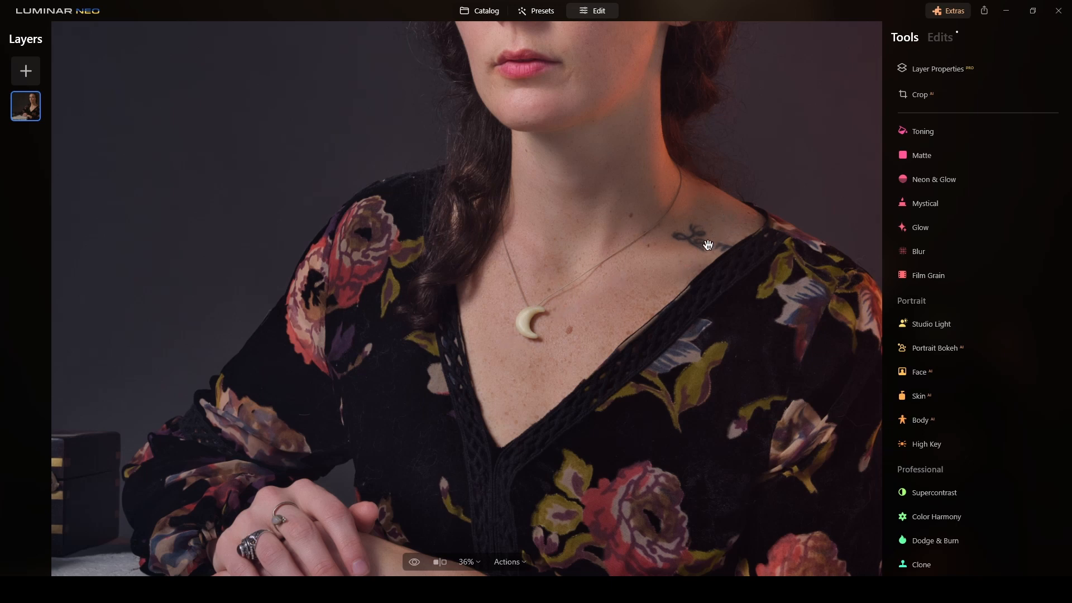
- Erase the short stretch of necklace chain between the woman's hair and the moon pendant with the Erase tool
drag(296, 492, 264, 394)
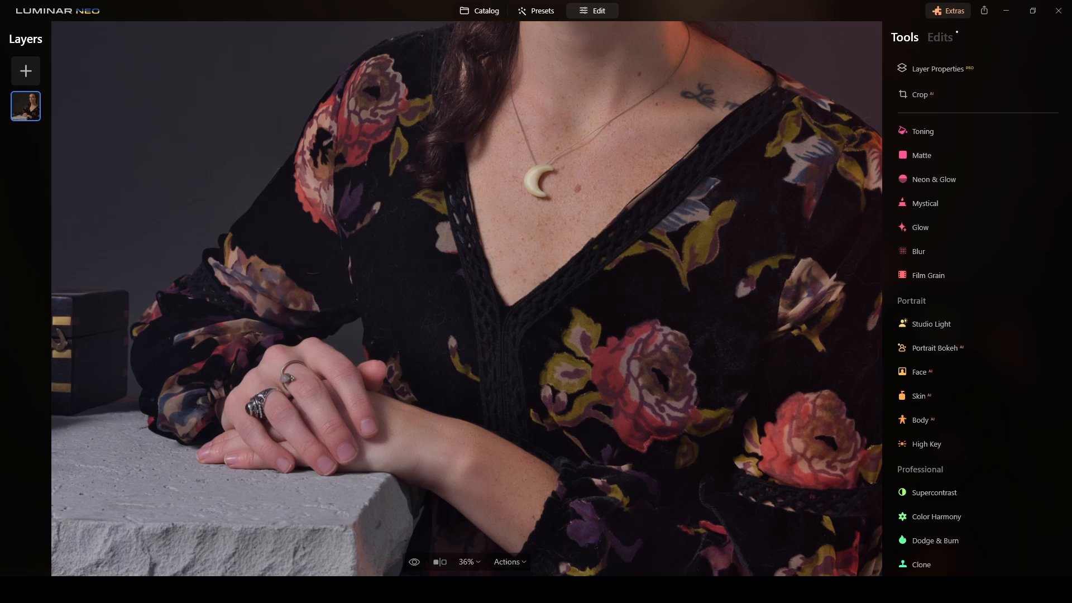
drag(628, 159, 608, 269)
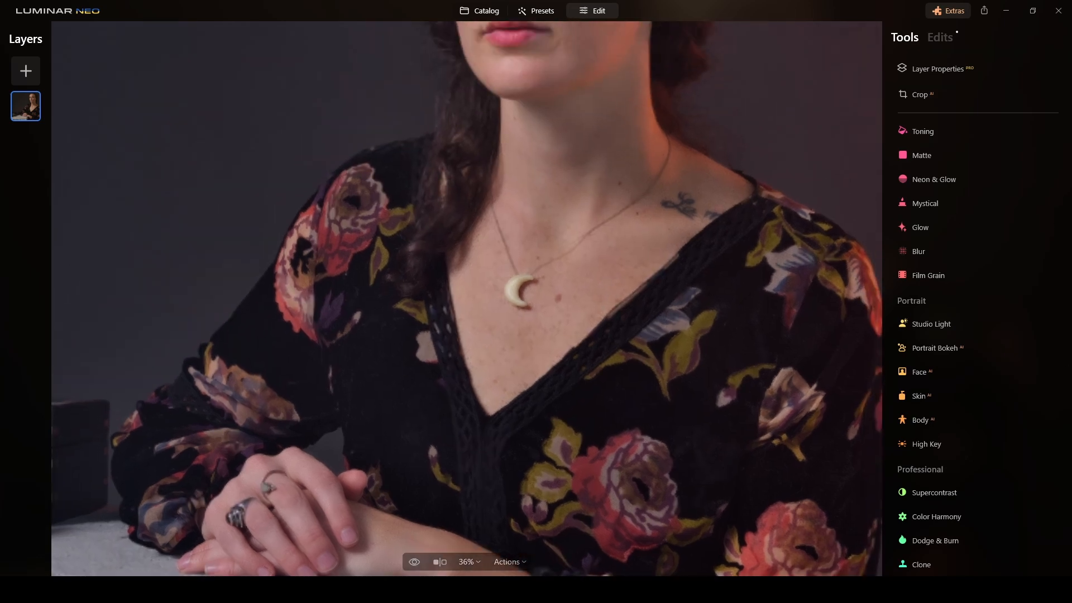
scroll(936, 214, up, 5)
scroll(935, 214, up, 3)
click(913, 201)
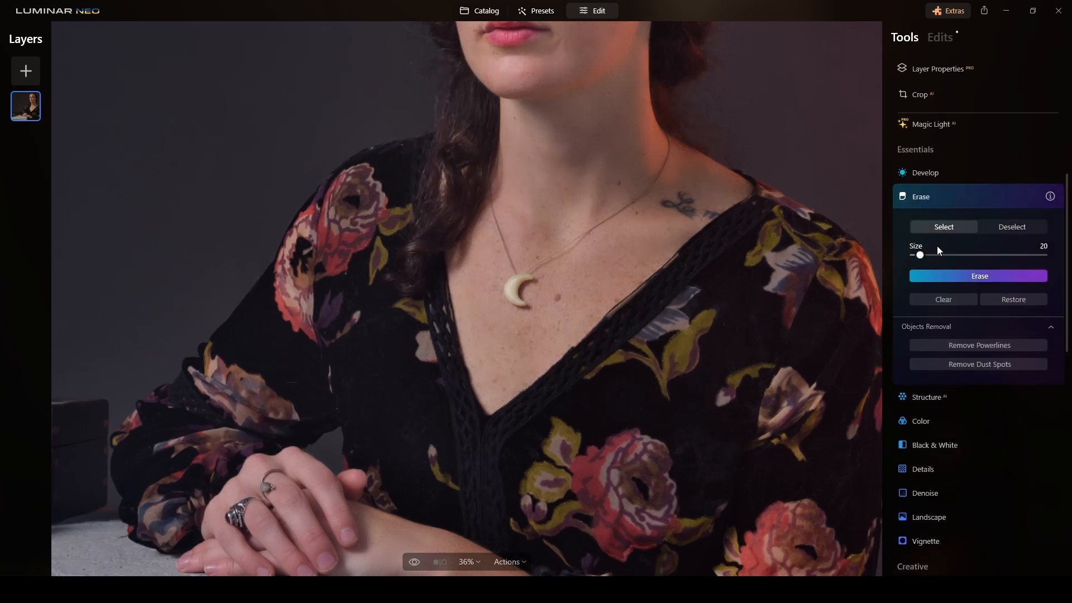
click(944, 229)
click(946, 229)
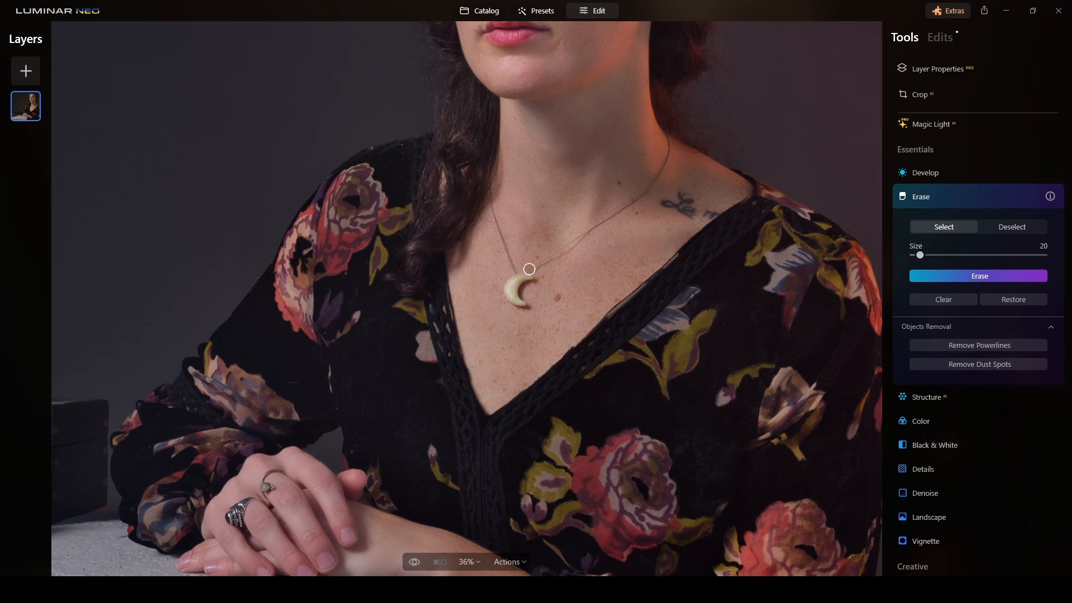
scroll(512, 279, up, 1)
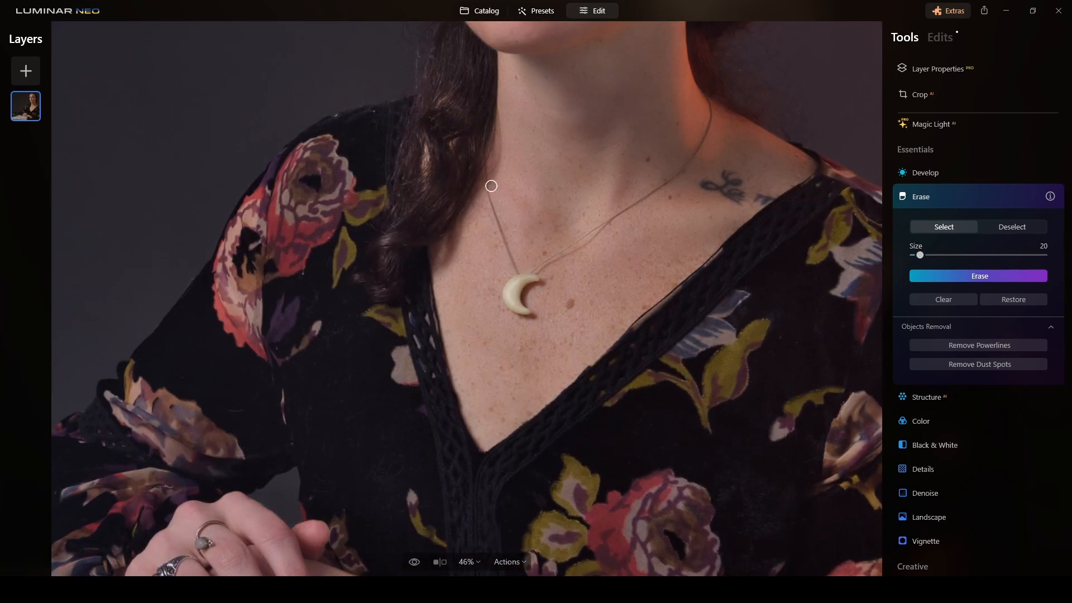
drag(485, 174, 499, 233)
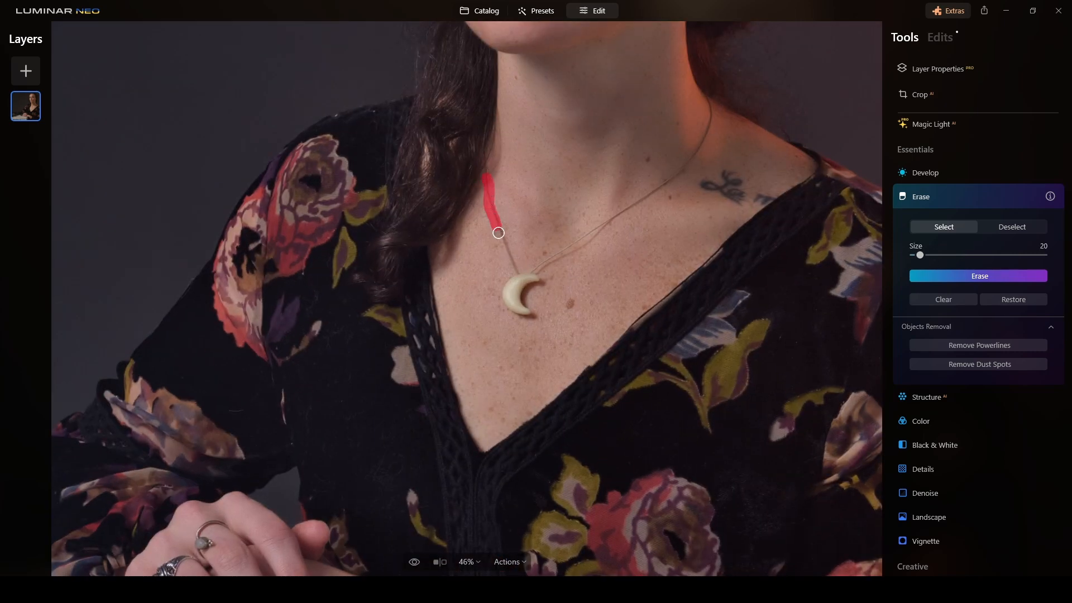
click(957, 276)
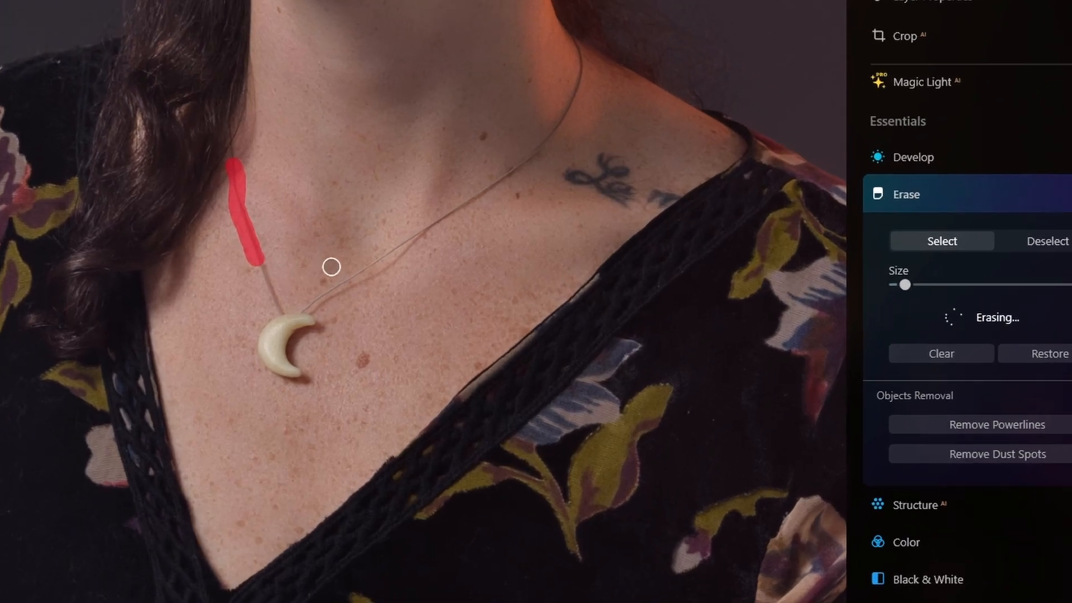
drag(256, 249, 280, 308)
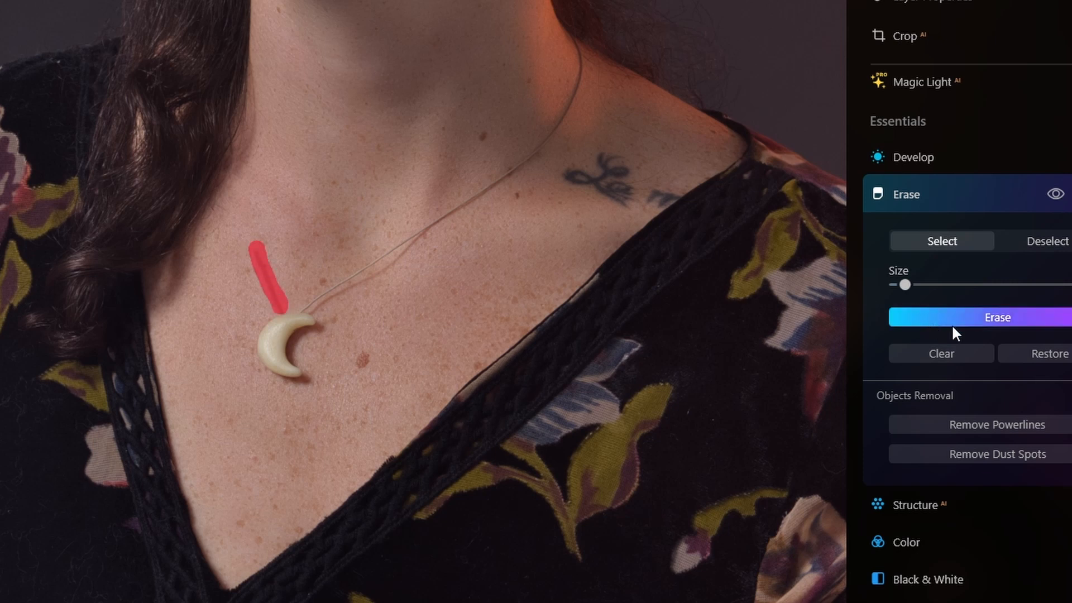
click(1005, 316)
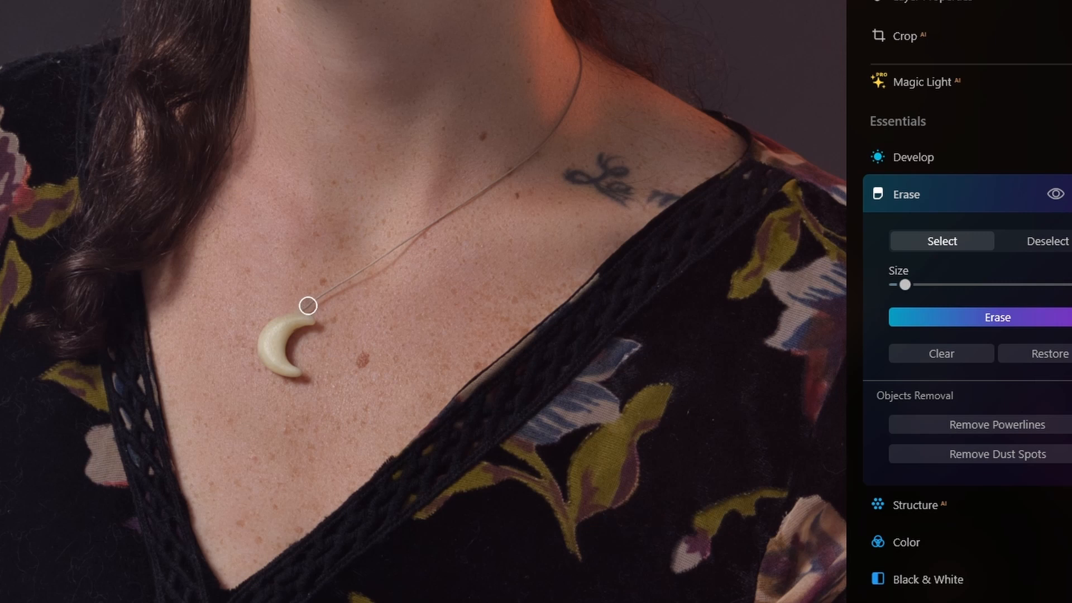
- Erase the remaining necklace chain section by section, from the pendant across the collarbone up to the neck, and apply the erasures
drag(306, 304, 424, 229)
click(1024, 313)
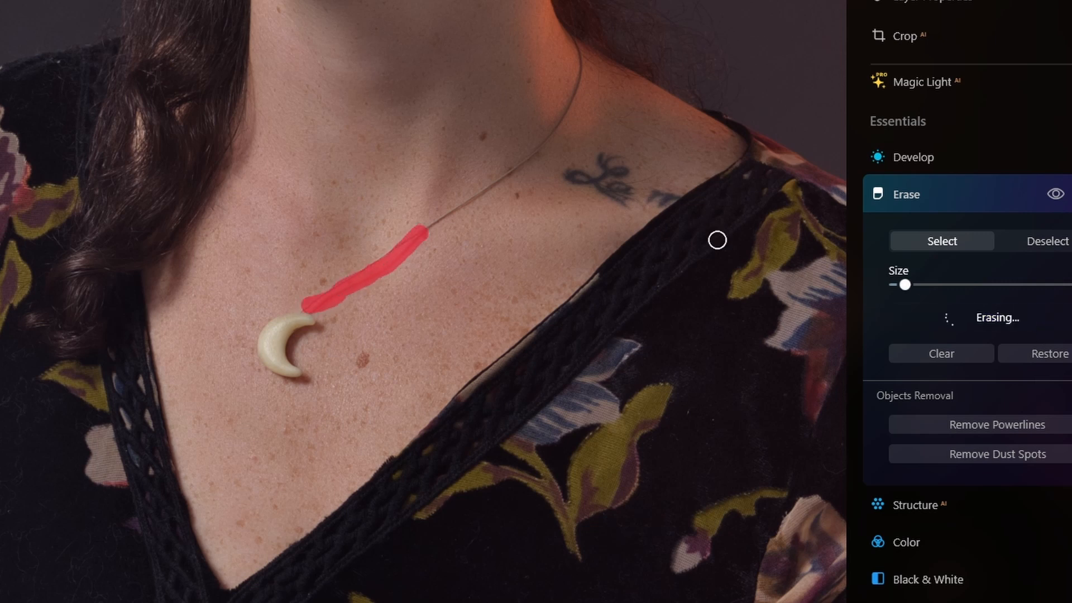
drag(422, 232, 524, 167)
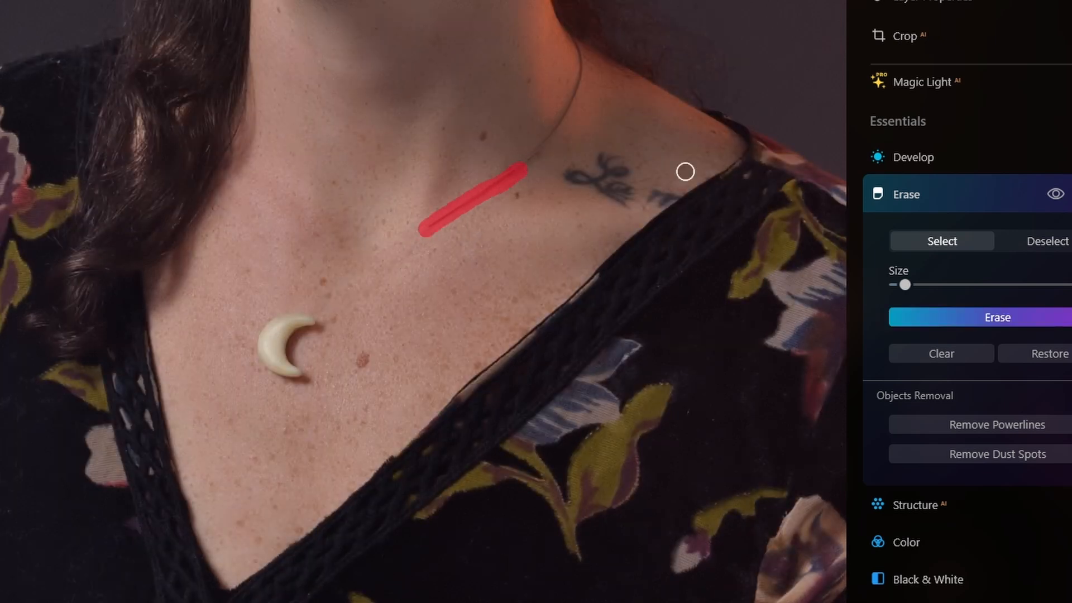
click(1020, 310)
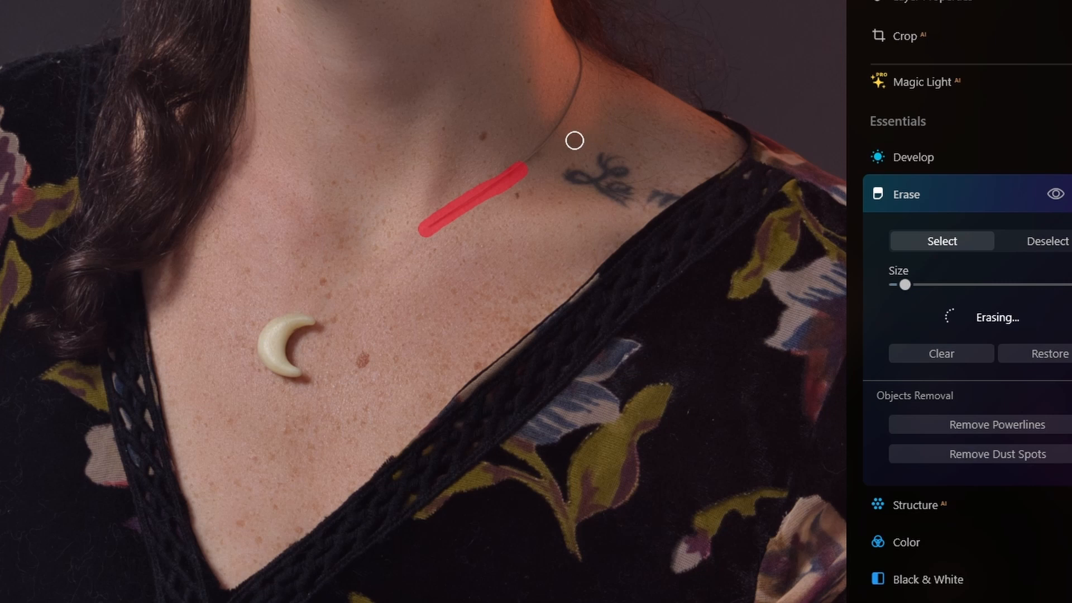
click(529, 165)
drag(539, 152, 564, 112)
click(1010, 317)
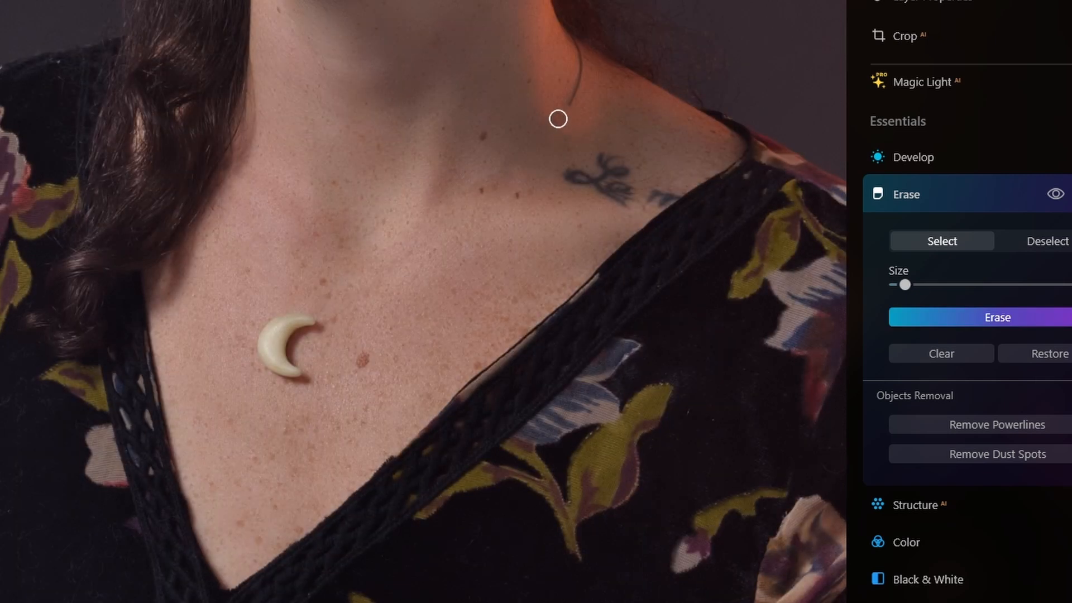
drag(564, 103, 575, 34)
click(1002, 312)
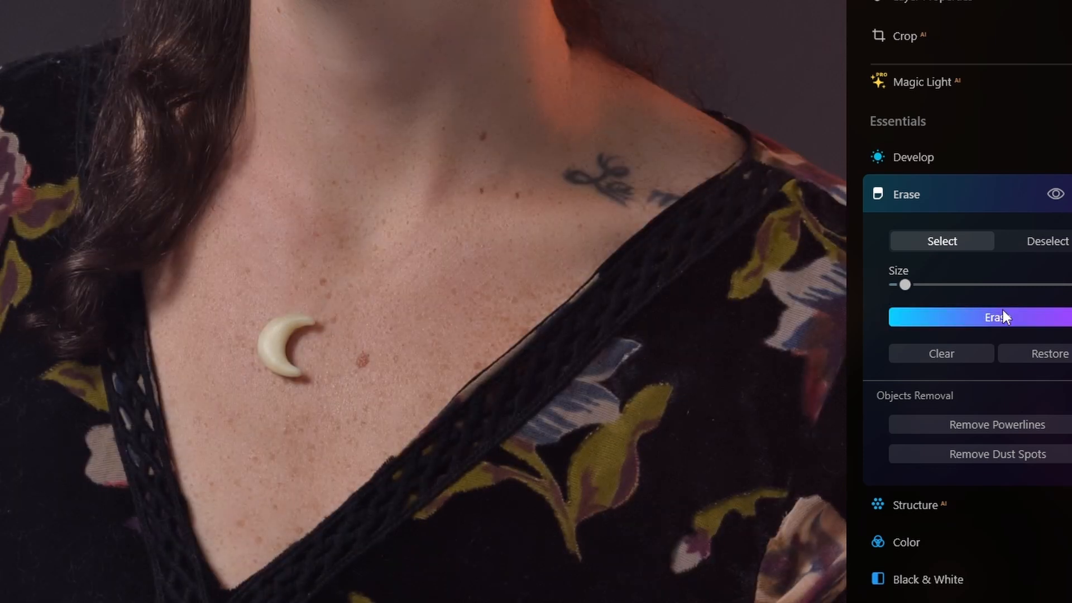
click(991, 199)
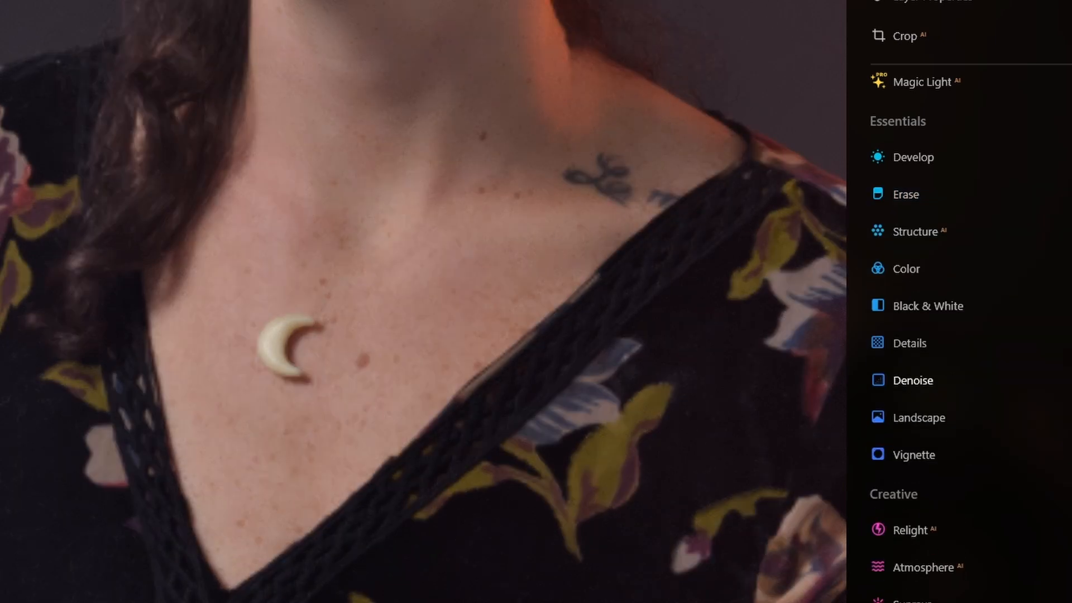
- Mask the crescent moon pendant on the woman's chest with the Erase tool and remove it
click(913, 194)
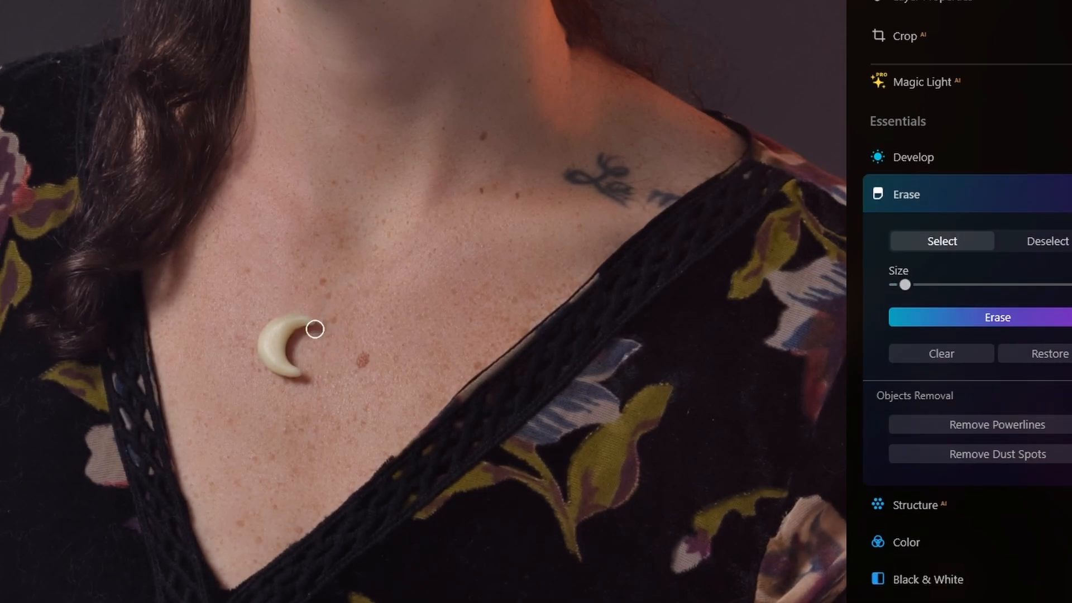
mouse_move(315, 327)
mouse_down()
mouse_move(269, 322)
mouse_move(261, 344)
mouse_move(275, 367)
mouse_move(302, 378)
mouse_up()
mouse_move(293, 356)
mouse_down()
mouse_move(308, 327)
mouse_move(276, 334)
mouse_move(274, 366)
mouse_move(299, 378)
mouse_up()
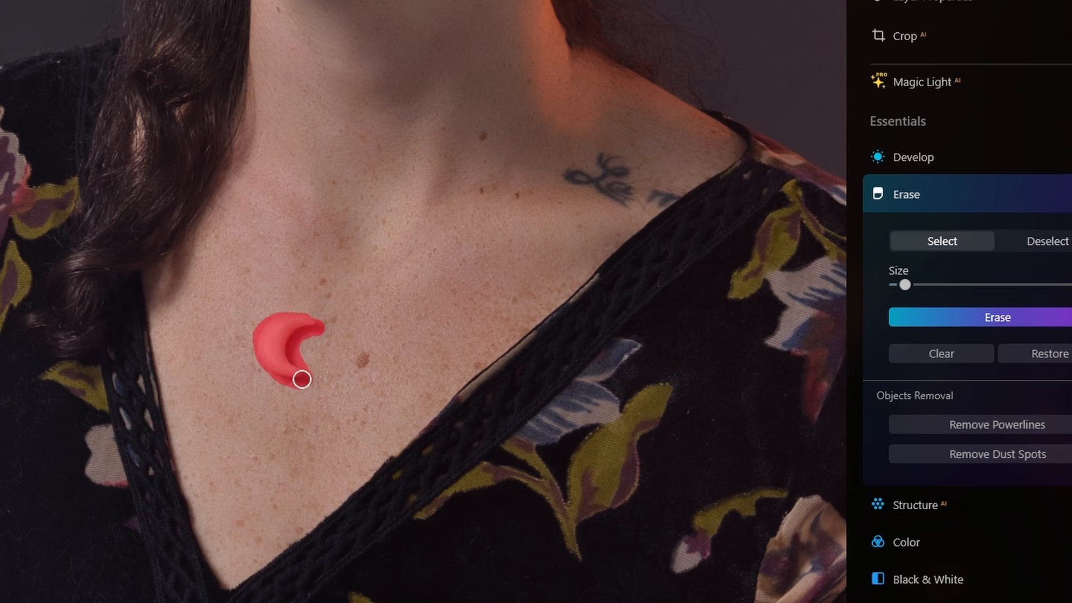
click(999, 318)
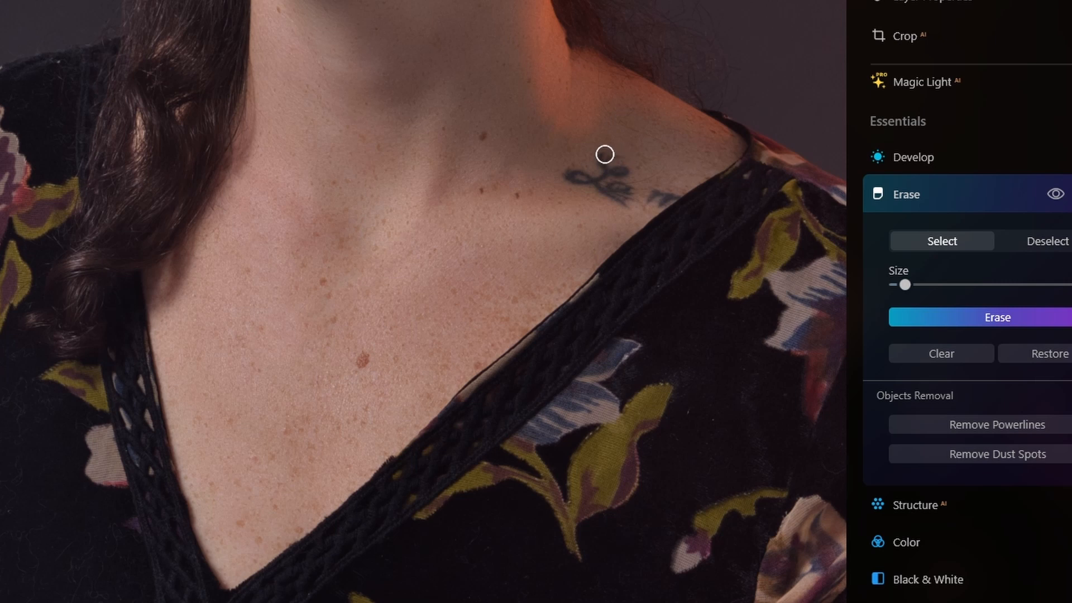
- Erase the lettering tattoo below the collarbone, including the leftover marks beside the neckline
mouse_move(602, 156)
mouse_down()
mouse_move(625, 167)
mouse_move(578, 172)
mouse_move(616, 196)
mouse_move(573, 178)
mouse_move(636, 193)
mouse_move(624, 201)
mouse_move(673, 189)
mouse_move(655, 200)
mouse_move(674, 185)
mouse_move(569, 177)
mouse_up()
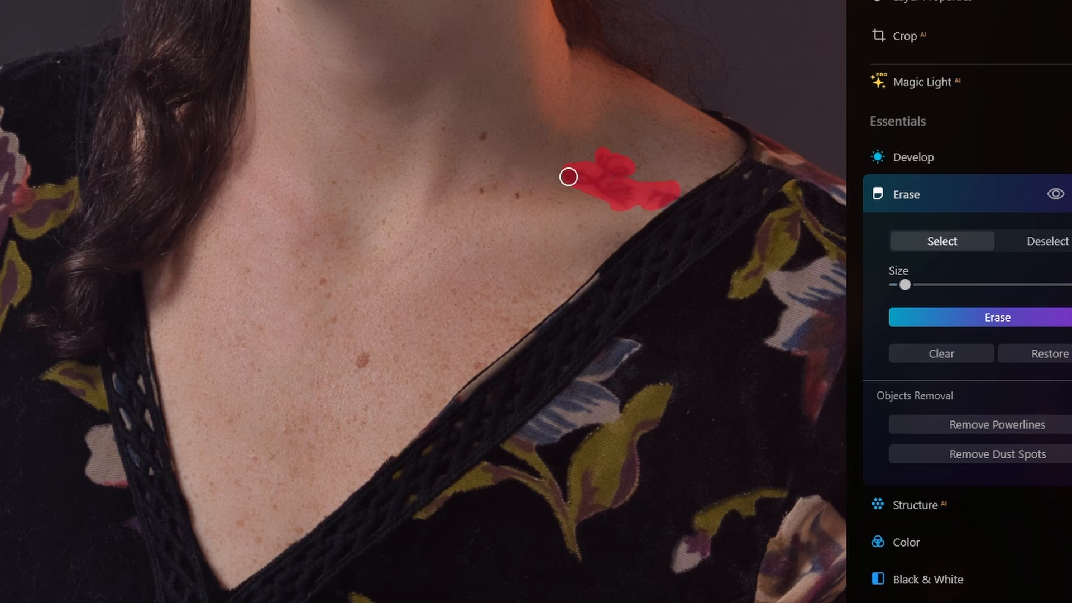
click(1008, 312)
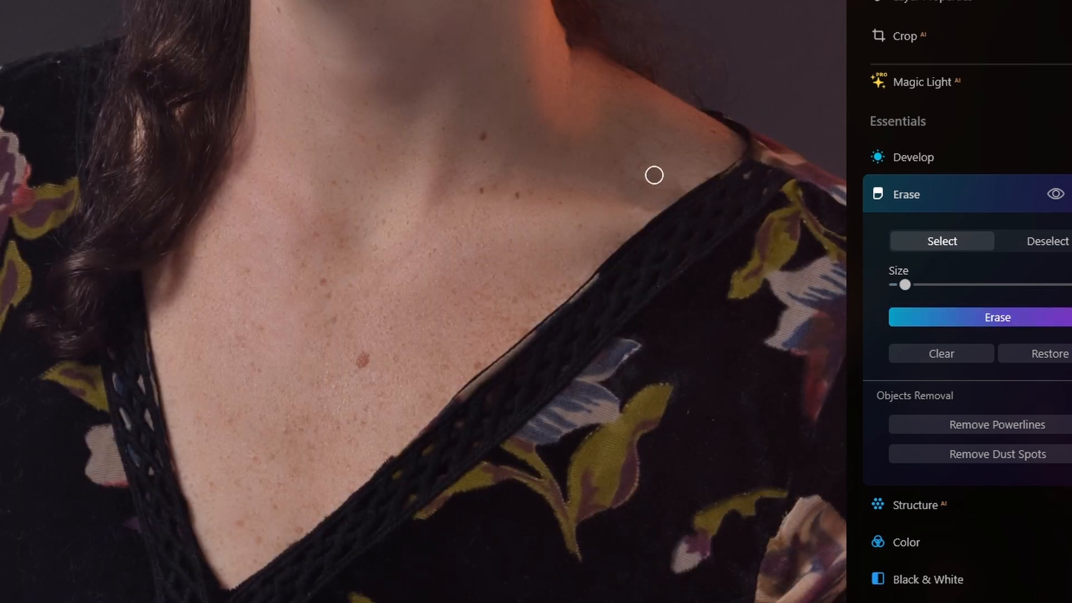
mouse_move(625, 176)
mouse_down()
mouse_move(632, 194)
mouse_move(656, 195)
mouse_move(675, 179)
mouse_move(636, 184)
mouse_move(668, 184)
mouse_up()
click(995, 316)
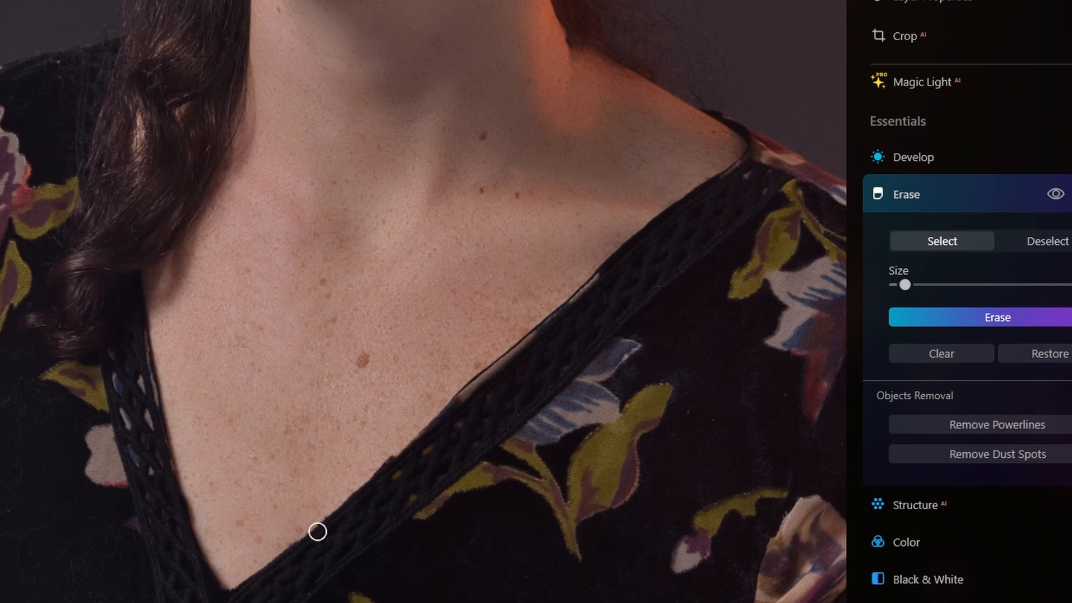
- Start a new Erase pass for the rings on the woman's folded hands
drag(229, 524, 390, 232)
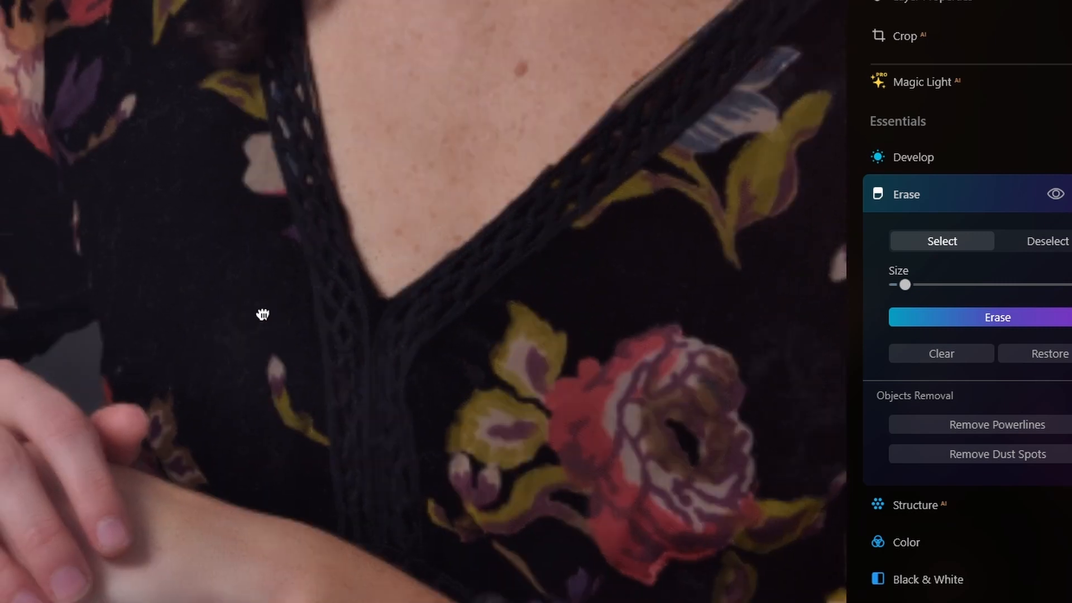
drag(244, 333, 356, 233)
click(989, 199)
click(916, 196)
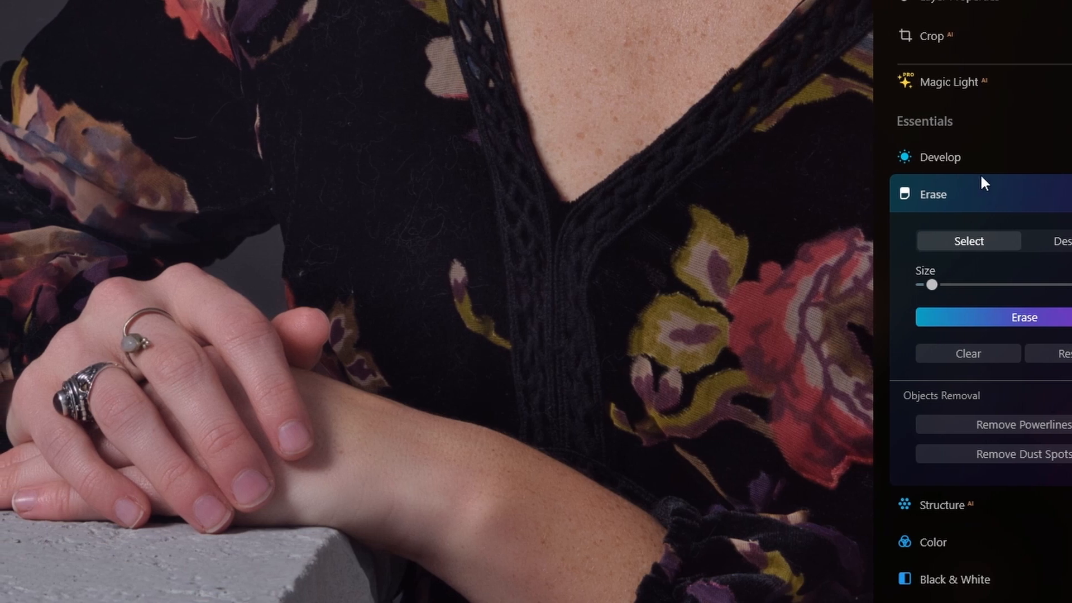
- Try to erase the thin ring with the small grey stone, including its leftover marks on the finger
mouse_move(122, 345)
mouse_down()
mouse_move(139, 315)
mouse_move(165, 316)
mouse_up()
click(1027, 317)
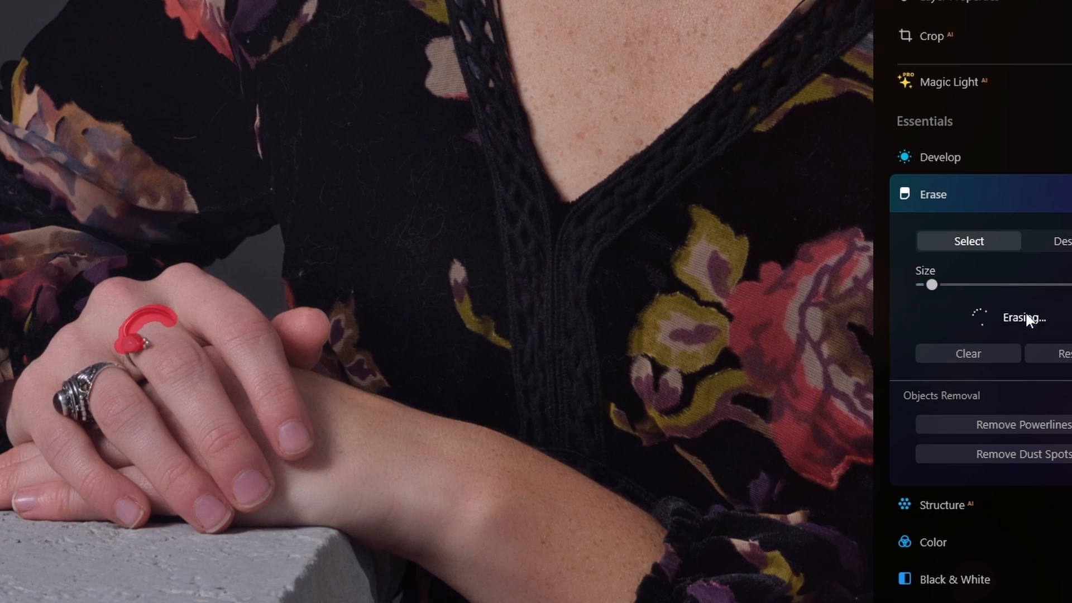
mouse_move(147, 344)
mouse_down()
mouse_move(133, 357)
mouse_move(148, 339)
mouse_up()
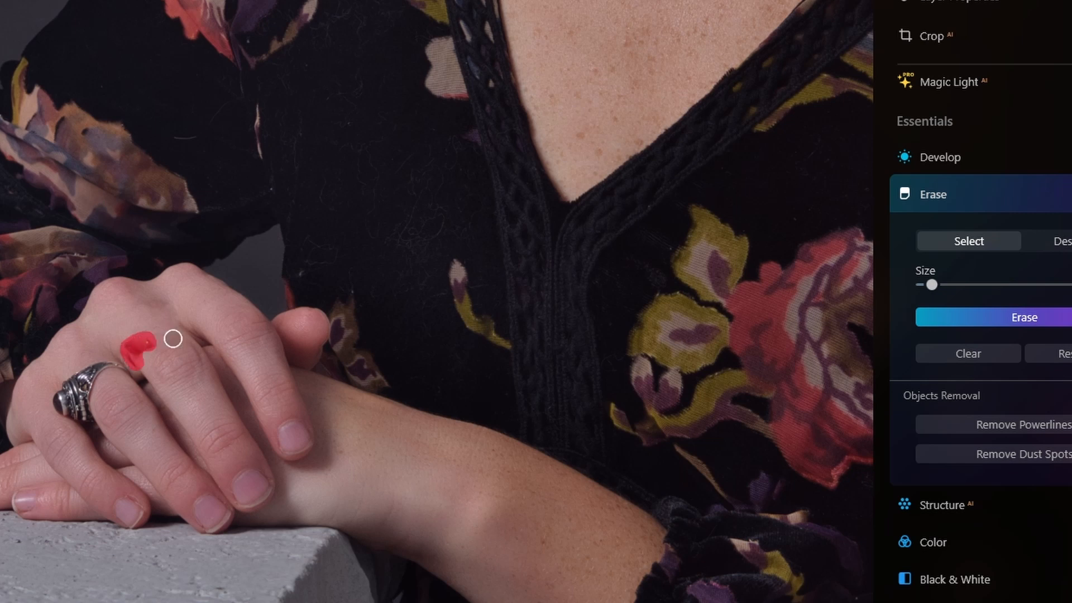
click(973, 316)
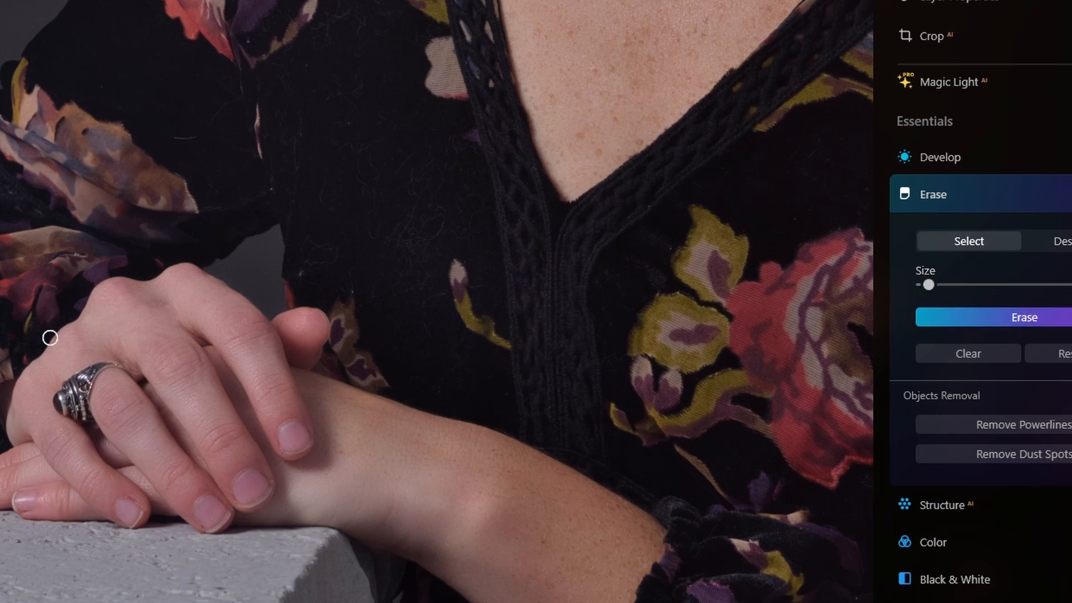
- Try to erase the large dark-stoned ring in one mask, then the leftover marks around the finger base and gap
mouse_move(112, 363)
mouse_down()
mouse_move(60, 391)
mouse_move(86, 422)
mouse_move(99, 370)
mouse_move(72, 402)
mouse_move(67, 389)
mouse_move(95, 375)
mouse_up()
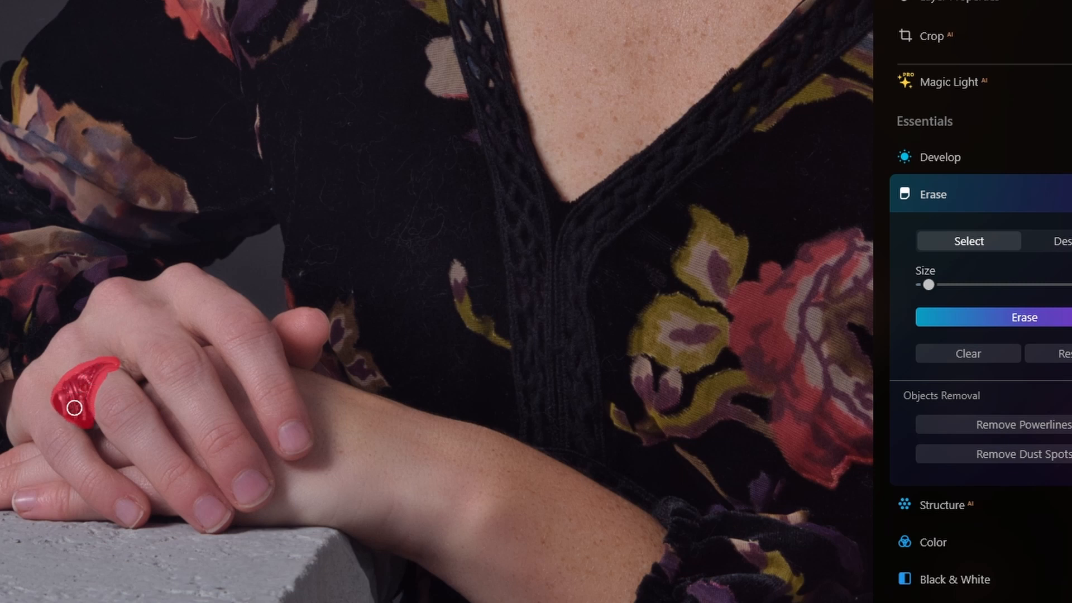
click(1063, 323)
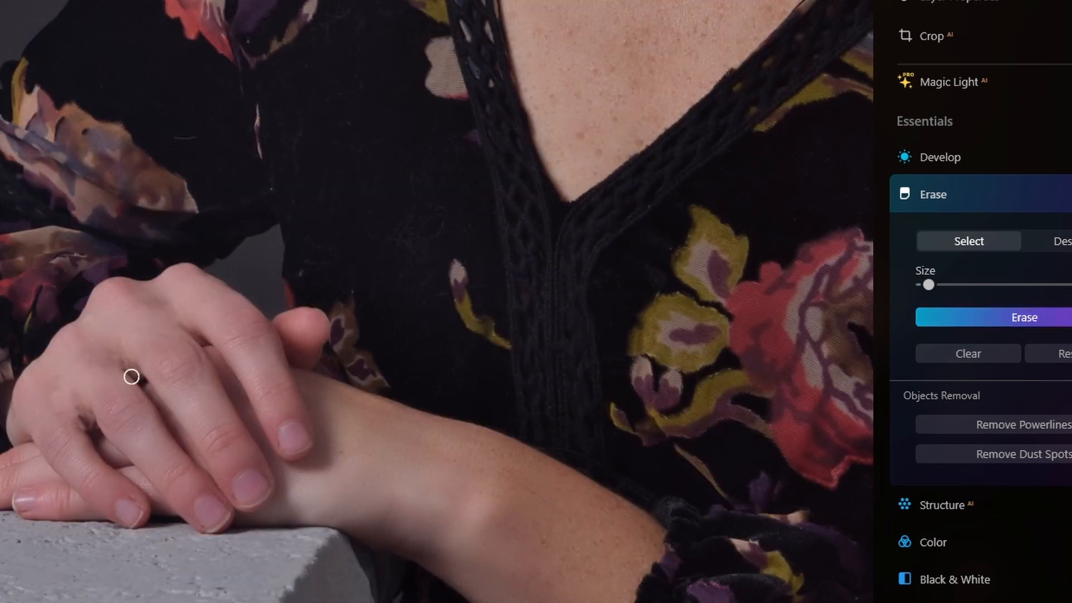
mouse_move(75, 403)
mouse_down()
mouse_move(87, 428)
mouse_move(90, 397)
mouse_up()
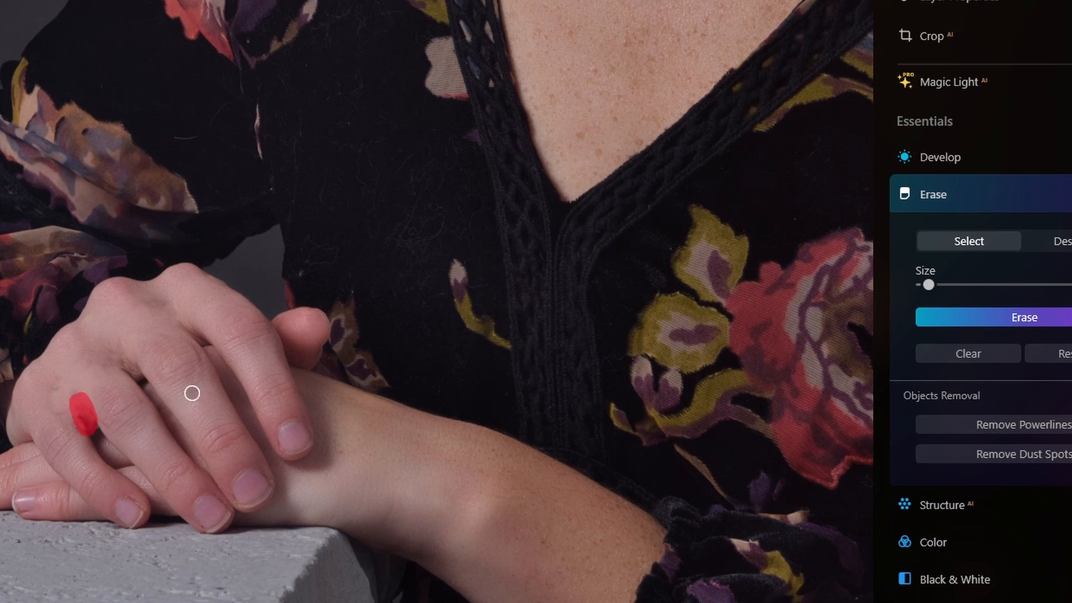
click(1034, 323)
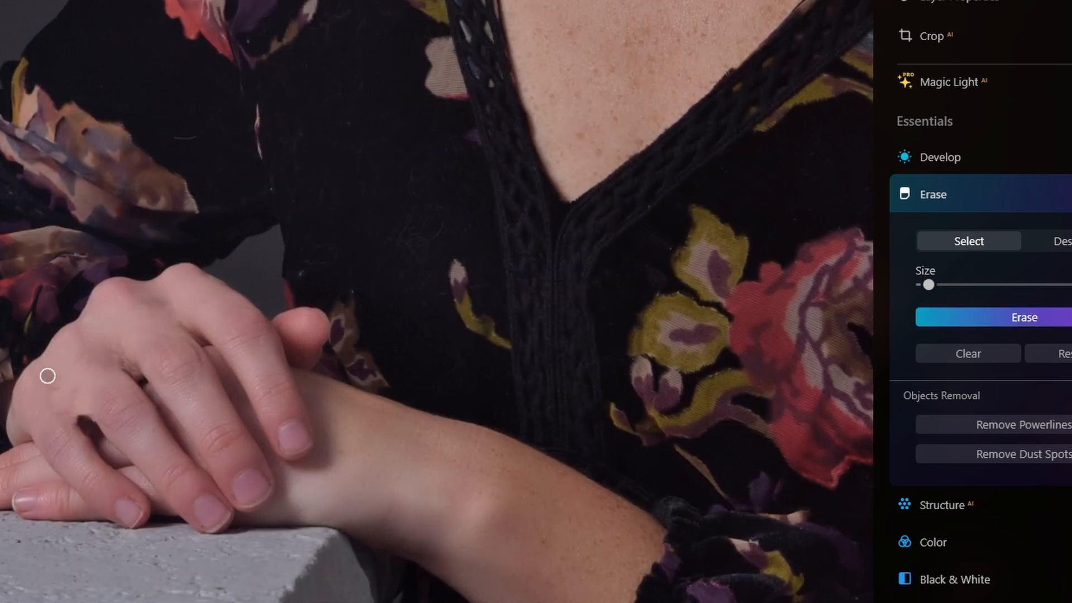
mouse_move(56, 376)
mouse_down()
mouse_move(54, 404)
mouse_move(74, 414)
mouse_up()
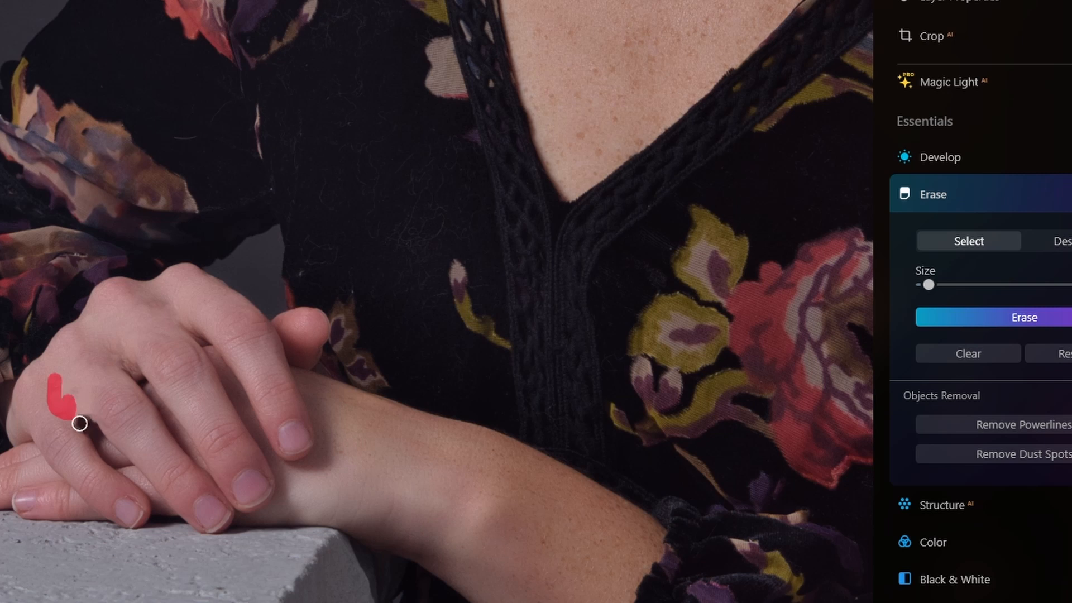
click(976, 319)
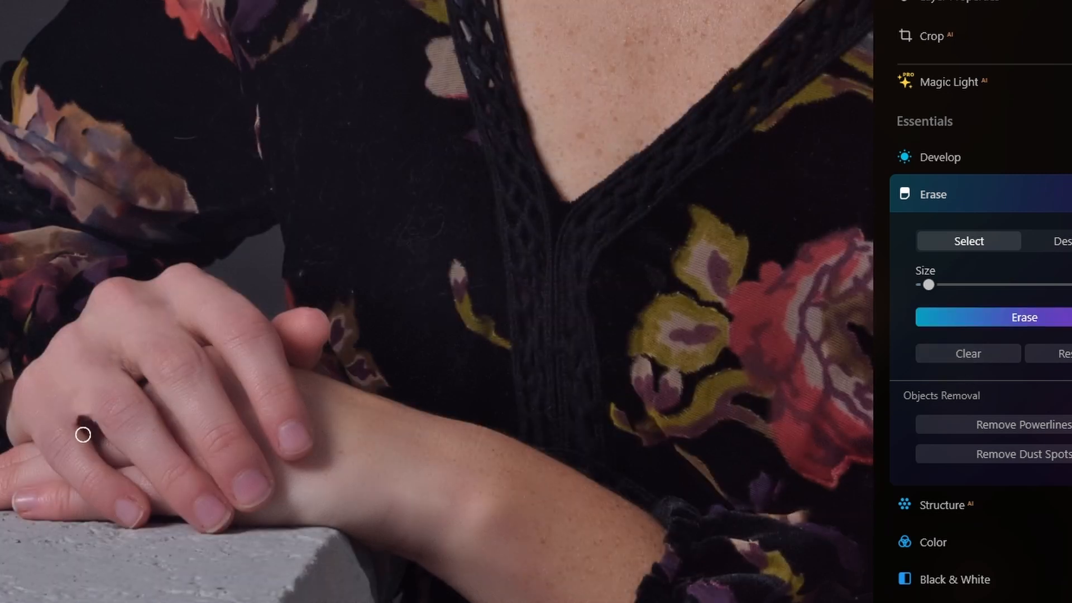
drag(77, 423, 88, 437)
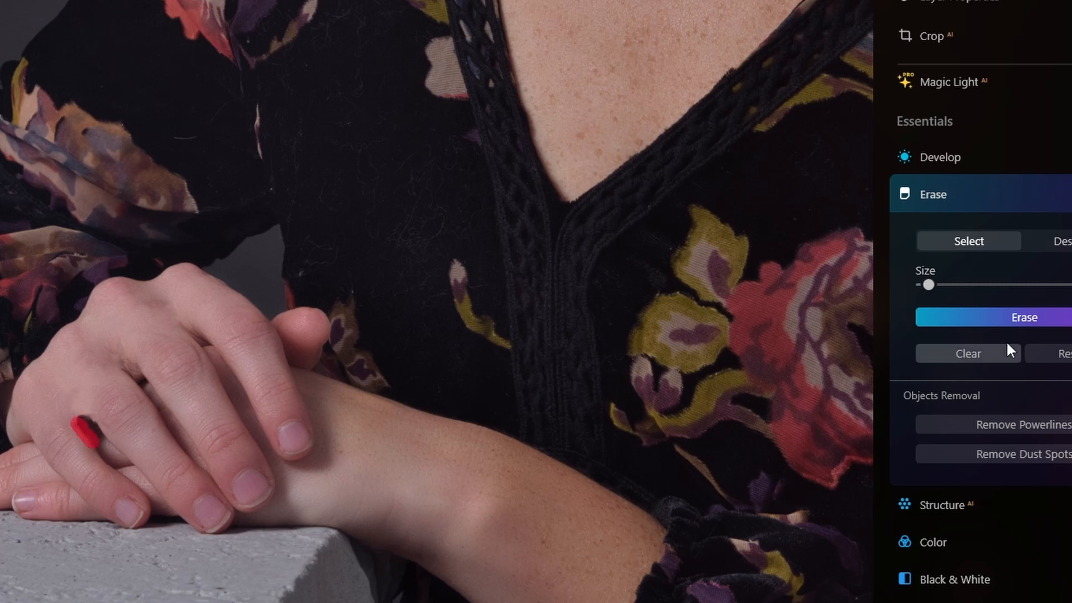
click(1011, 316)
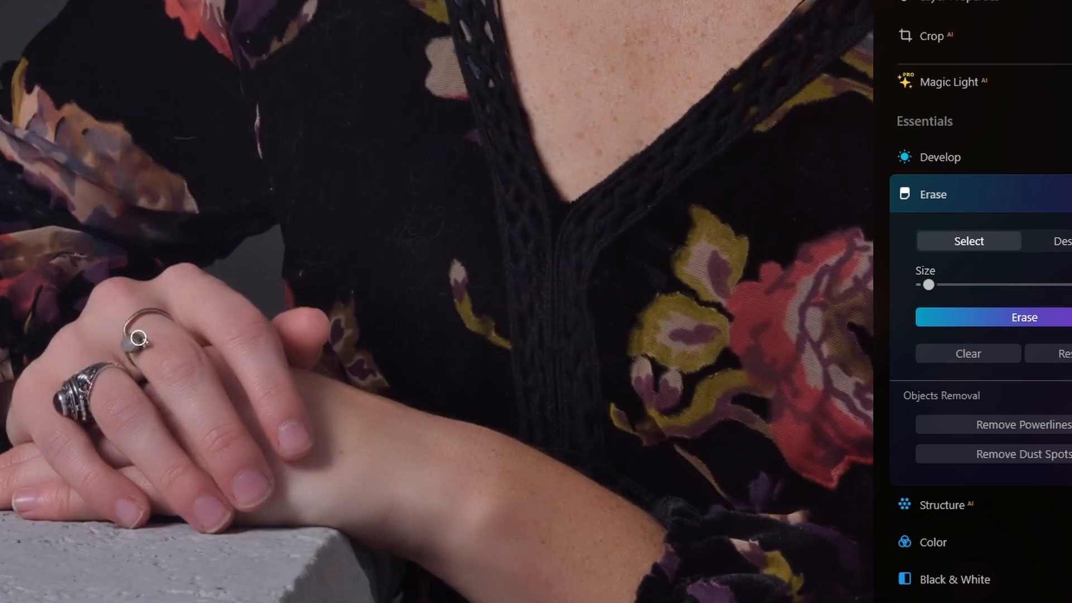
- Erase the large dark-stoned ring in two parts, first the silver band on the finger and then the stone
mouse_move(91, 384)
mouse_down()
mouse_move(110, 365)
mouse_move(83, 382)
mouse_up()
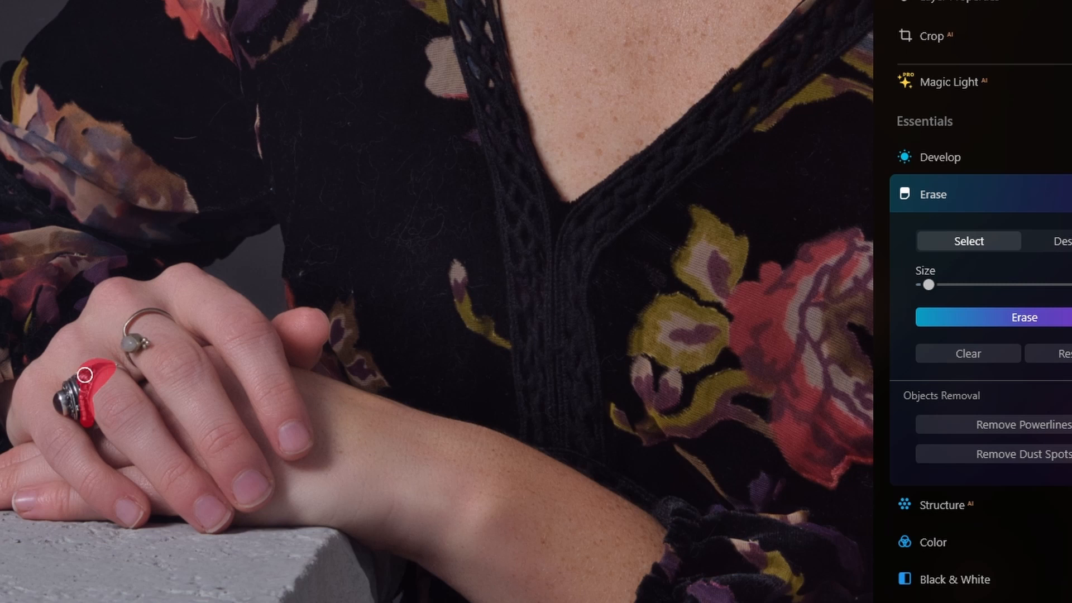
click(957, 314)
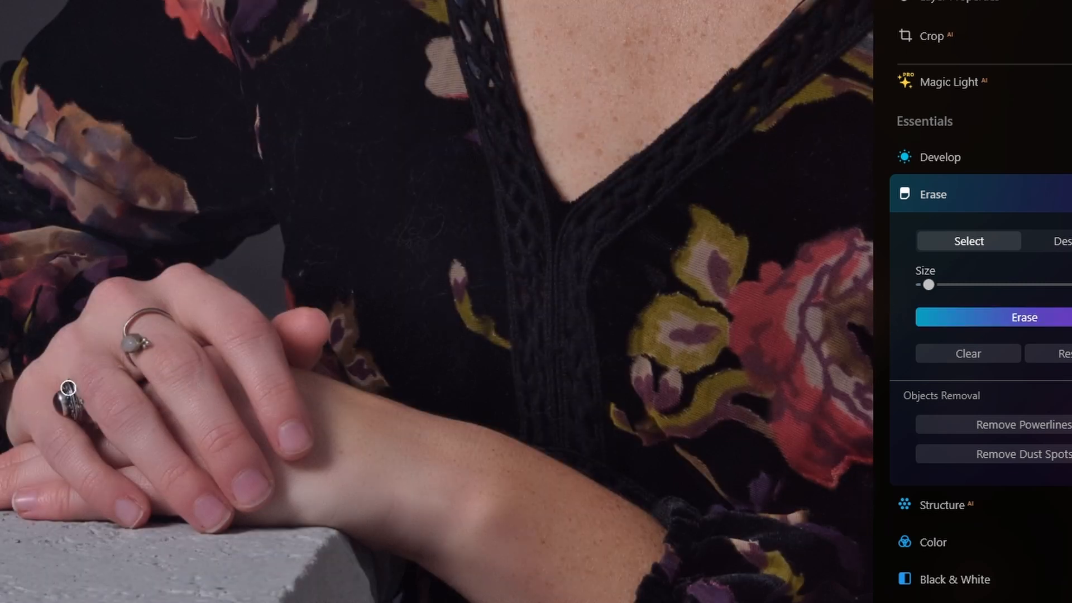
drag(65, 386, 67, 410)
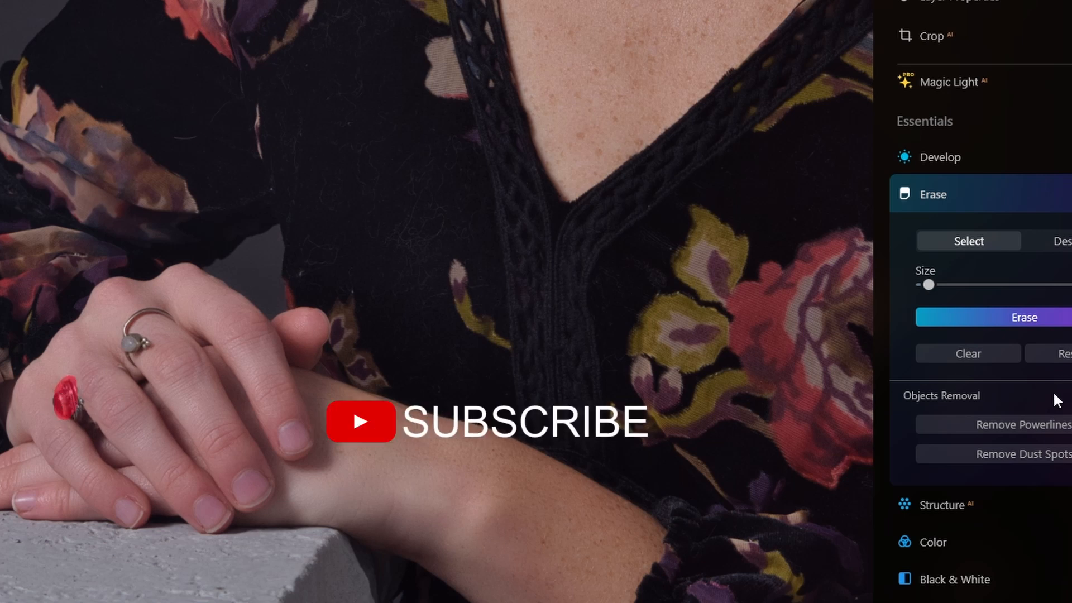
click(1026, 318)
- Erase the remaining traces of the large ring at the base of the finger in small patches
mouse_move(66, 391)
mouse_down()
mouse_move(78, 414)
mouse_move(62, 407)
mouse_move(76, 410)
mouse_up()
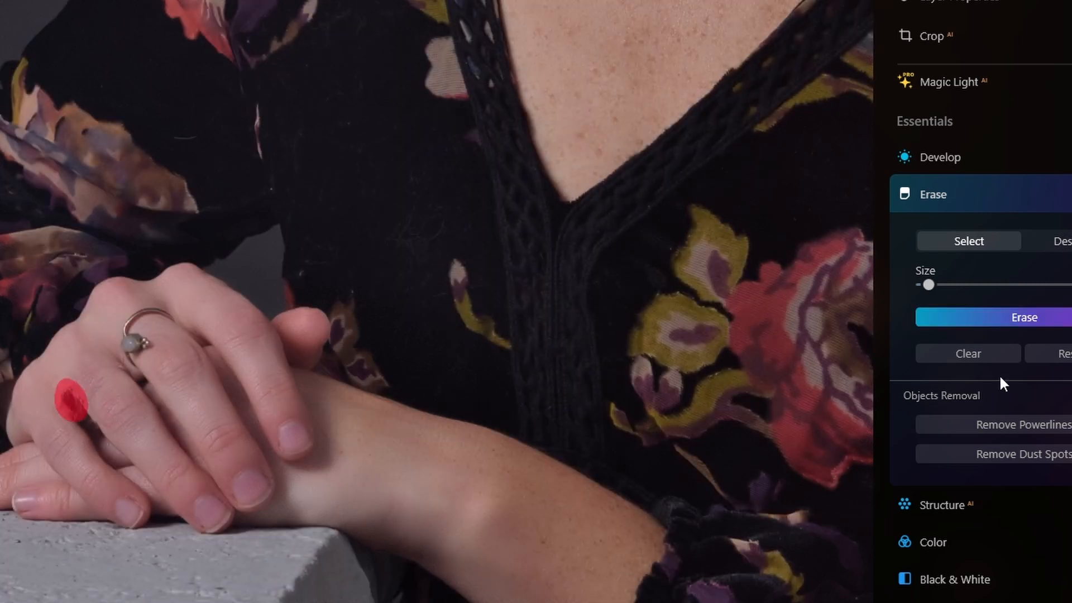
click(1001, 319)
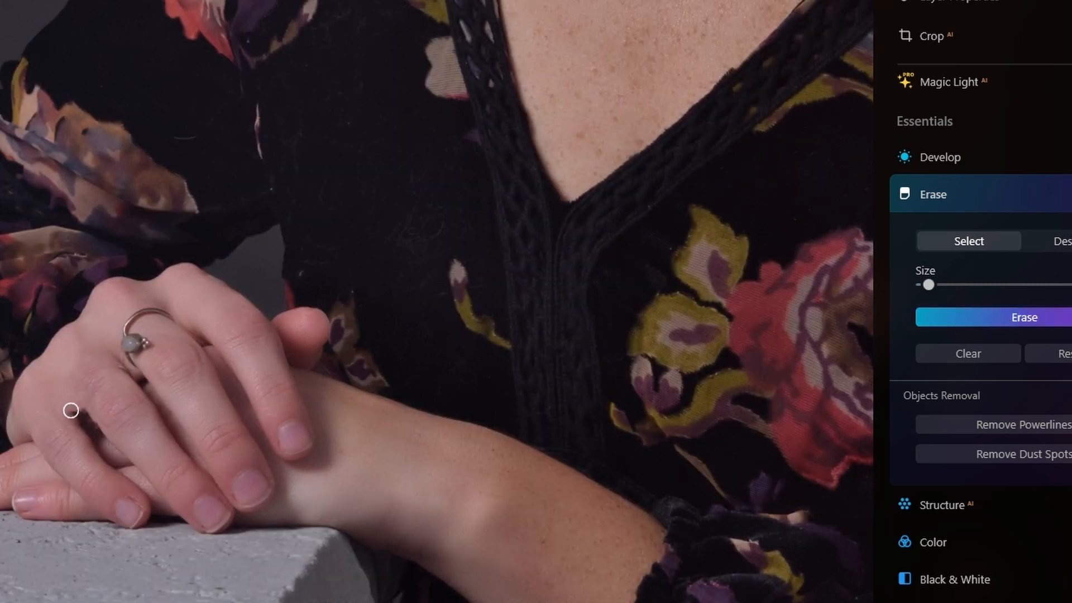
click(71, 412)
click(985, 316)
drag(80, 410, 87, 410)
click(989, 313)
- Mask the whole thin ring with the grey stone, erase it and close the Erase tool
mouse_move(131, 364)
mouse_down()
mouse_move(141, 342)
mouse_move(129, 347)
mouse_up()
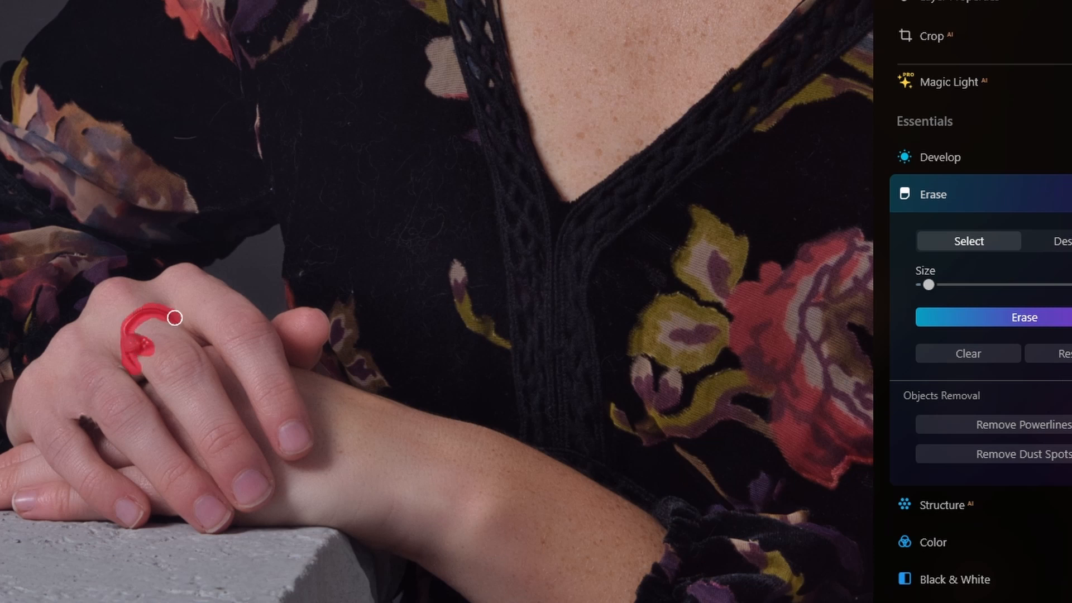
click(1031, 313)
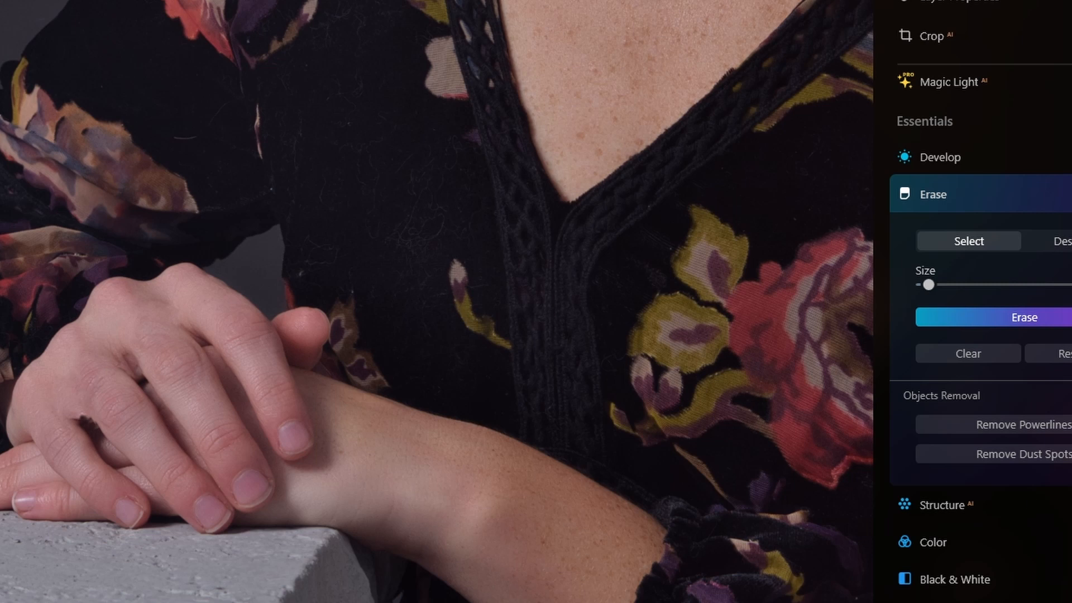
click(1016, 195)
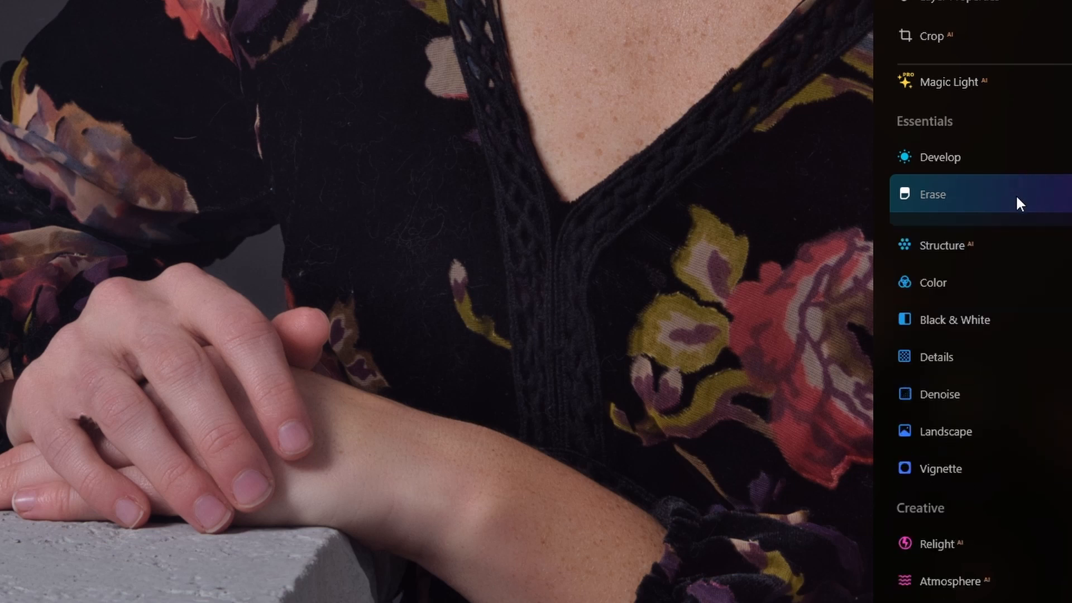
- Open the Clone tool and set its brush size to 28
scroll(994, 335, down, 10)
scroll(953, 591, down, 3)
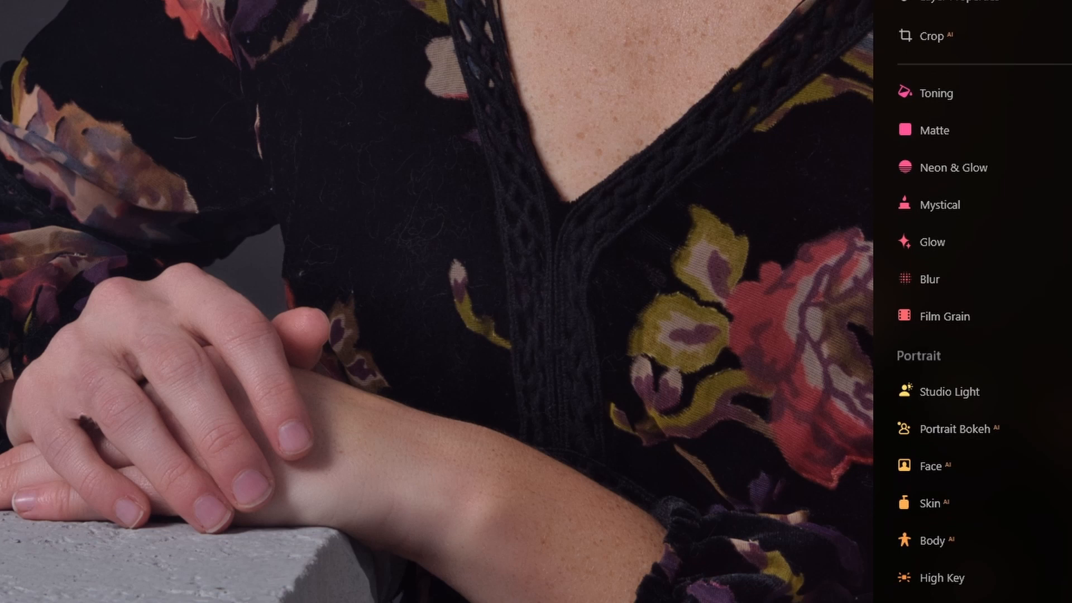
click(874, 510)
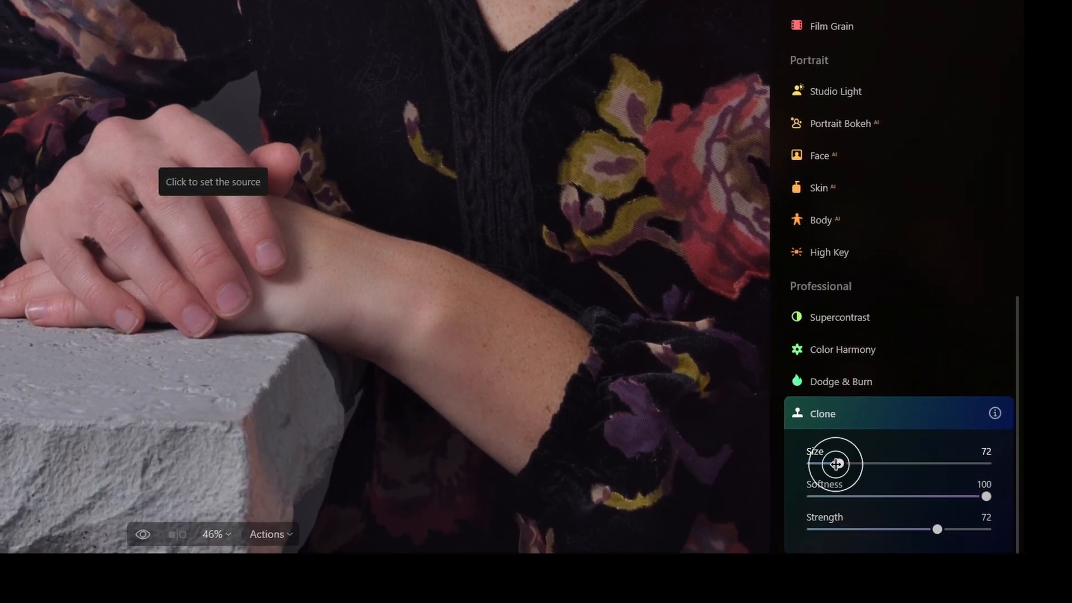
drag(839, 463, 819, 462)
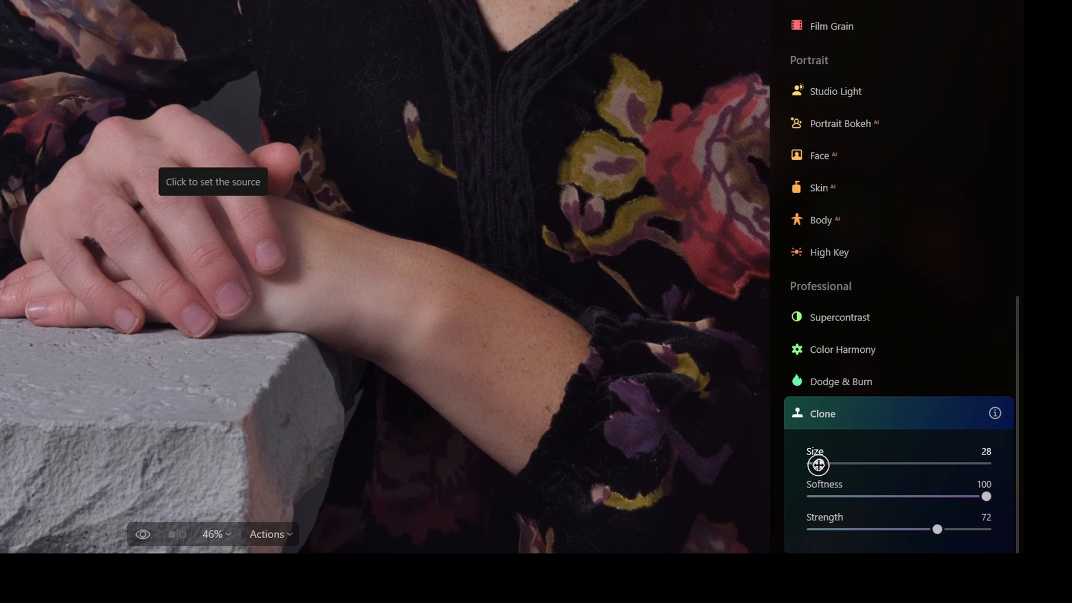
- Clone nearby hand skin over the dark notch between the fingers where the large ring was, then close the Clone tool
scroll(78, 196, up, 3)
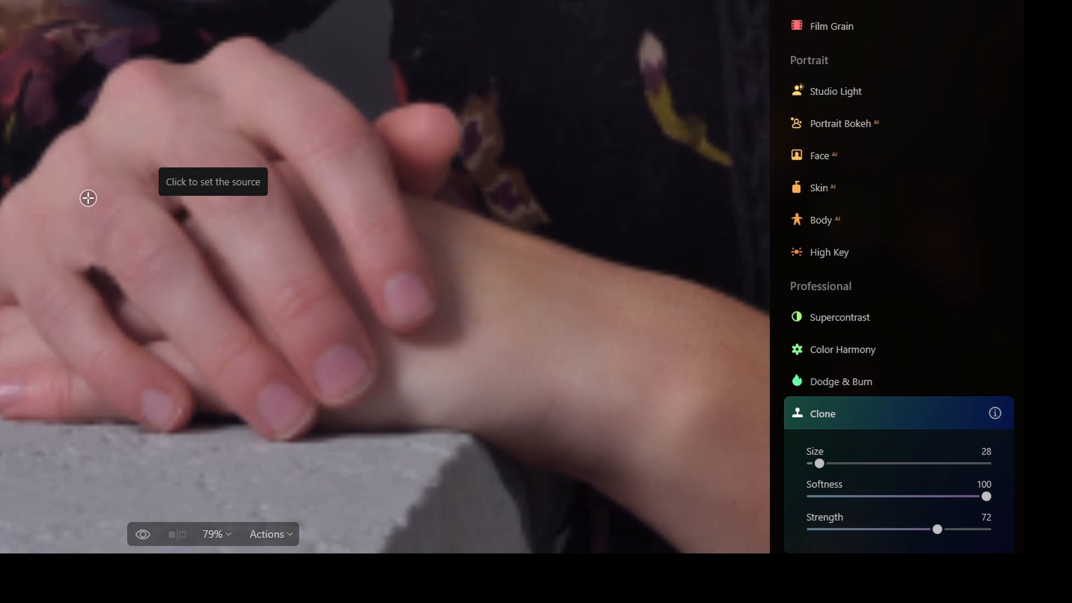
click(76, 237)
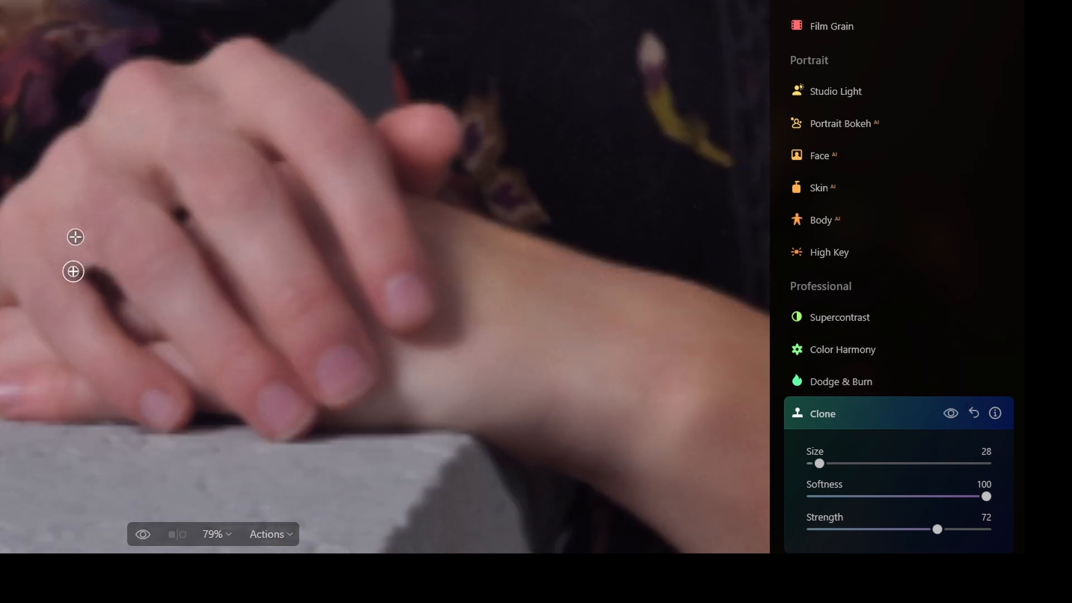
mouse_move(89, 266)
mouse_down()
mouse_move(79, 268)
mouse_move(99, 268)
mouse_move(76, 270)
mouse_move(100, 265)
mouse_move(95, 252)
mouse_move(91, 270)
mouse_move(74, 227)
mouse_move(91, 274)
mouse_move(126, 237)
mouse_move(101, 221)
mouse_move(86, 269)
mouse_up()
key(alt)
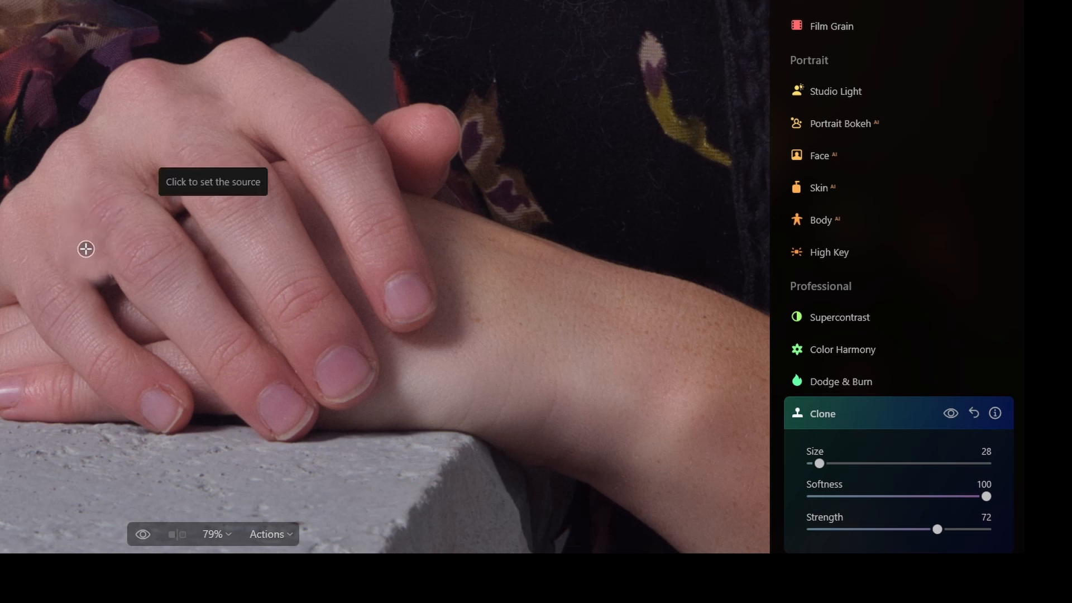
alt+click(88, 248)
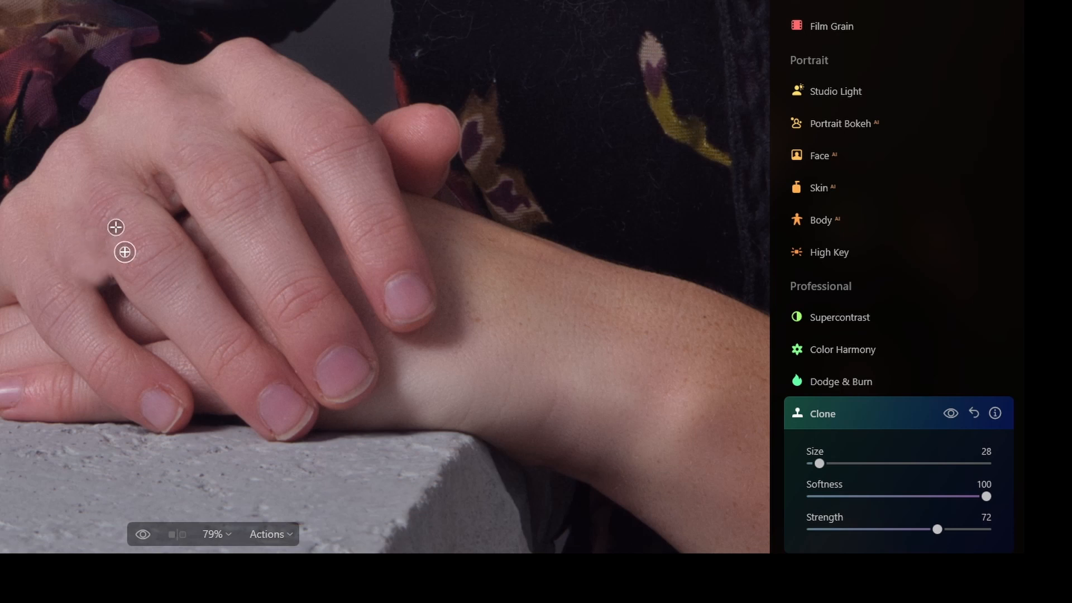
click(887, 411)
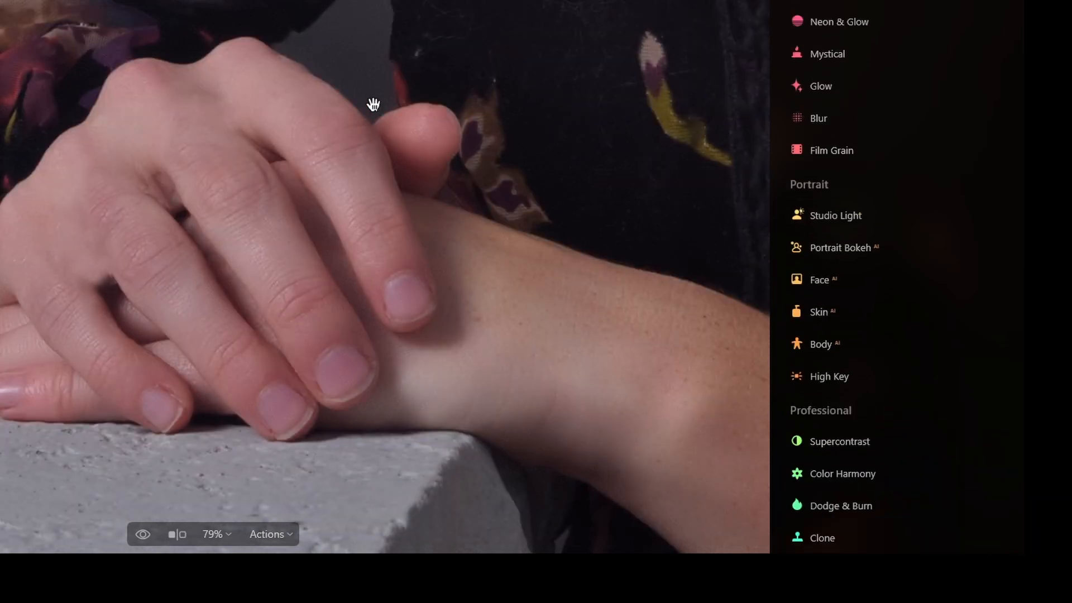
- Bring the whole portrait into view and collapse the Clone entry in the list of applied edits
scroll(372, 105, up, 2)
scroll(375, 104, down, 8)
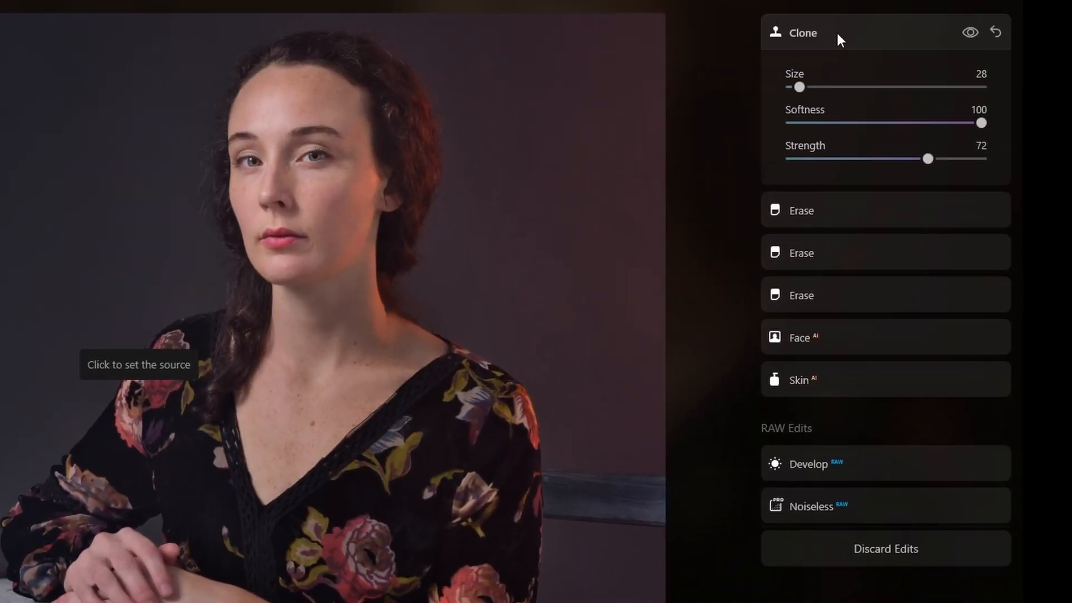
click(836, 33)
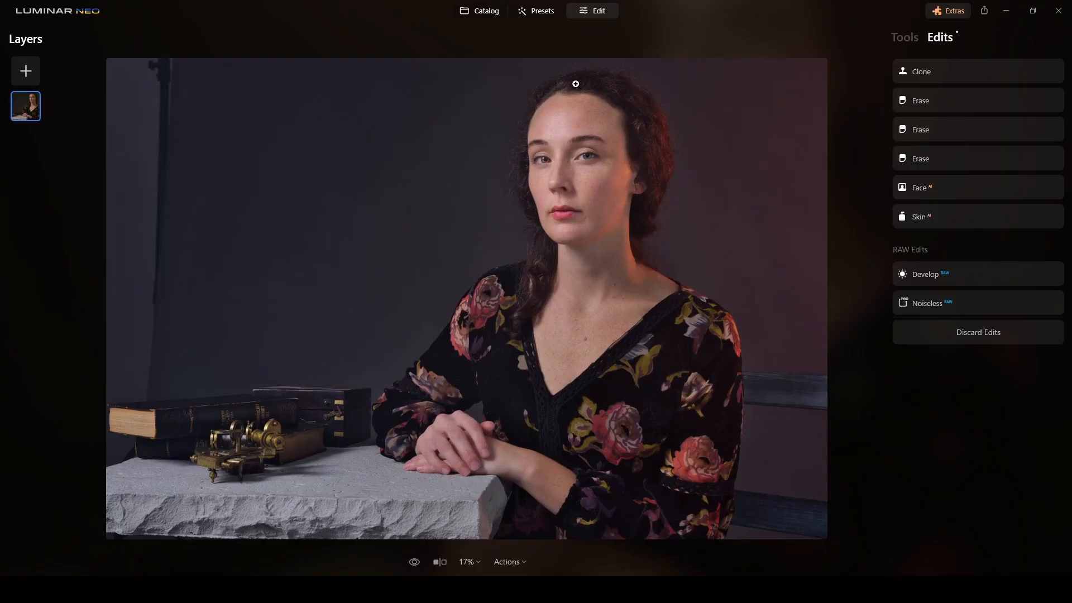
- Open Dodge & Burn for the face, set the Amount to 50 and switch the brush to Lighten
click(572, 155)
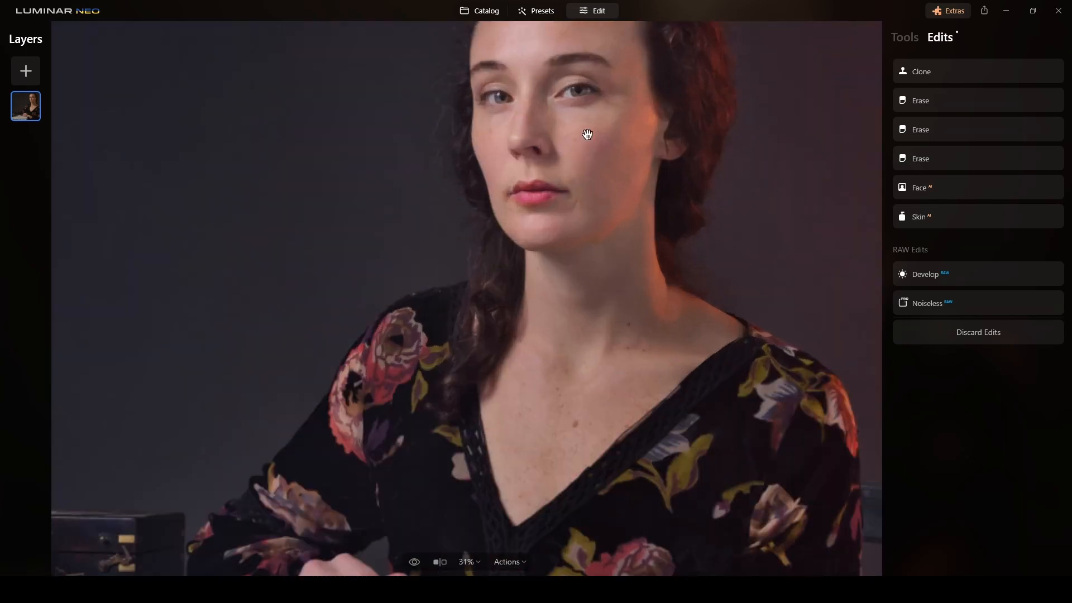
drag(586, 136, 582, 269)
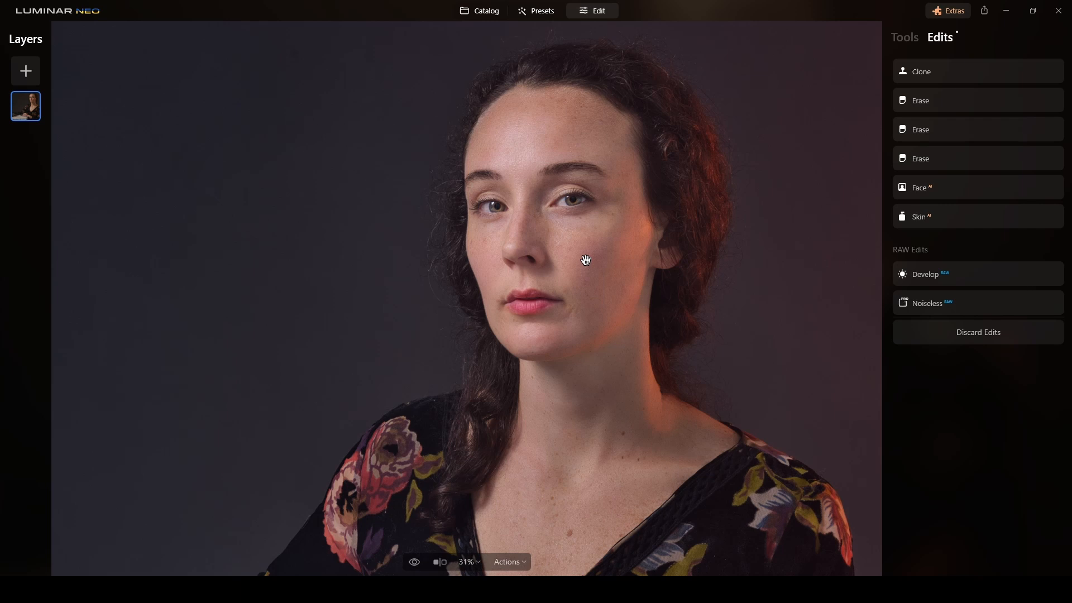
click(905, 37)
click(930, 539)
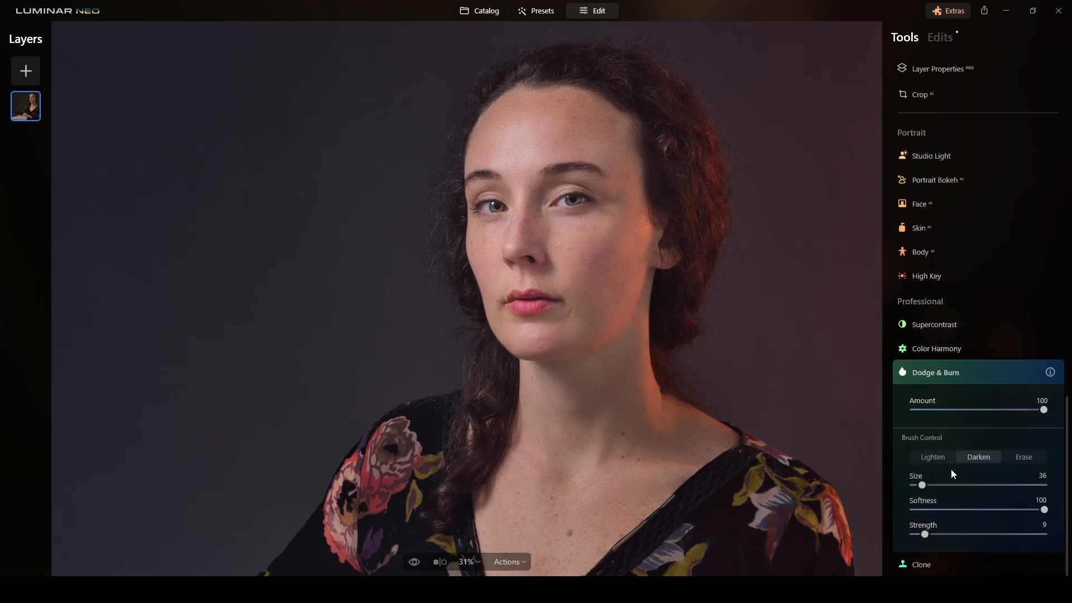
drag(1004, 410, 988, 414)
click(933, 457)
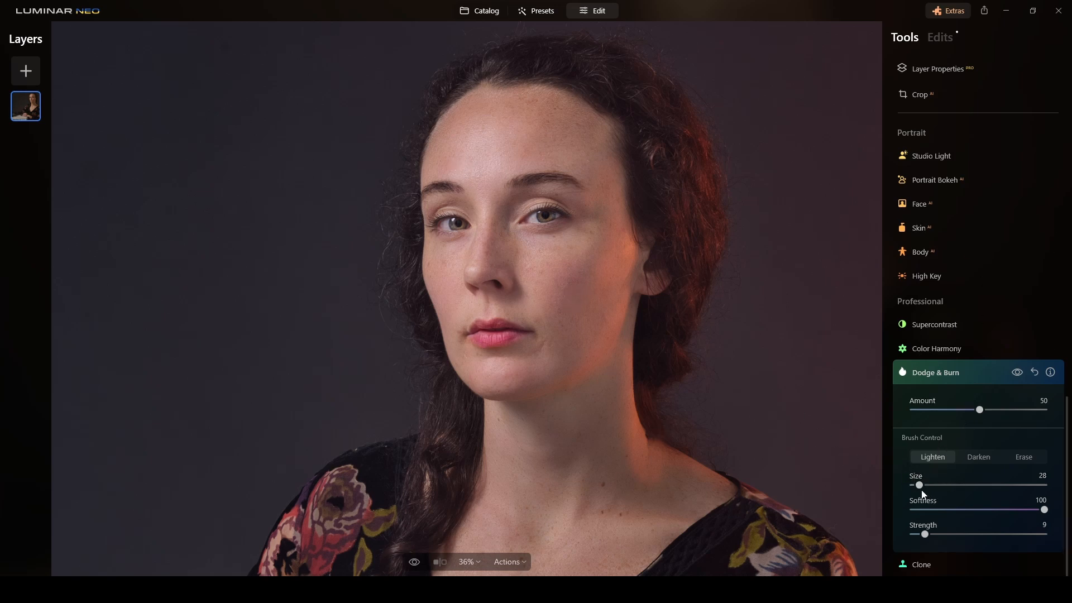
- Lighten the brighter areas of the forehead and face with the Dodge & Burn brush at size 91
drag(918, 487, 940, 486)
mouse_move(493, 139)
mouse_down()
mouse_move(452, 155)
mouse_move(557, 145)
mouse_up()
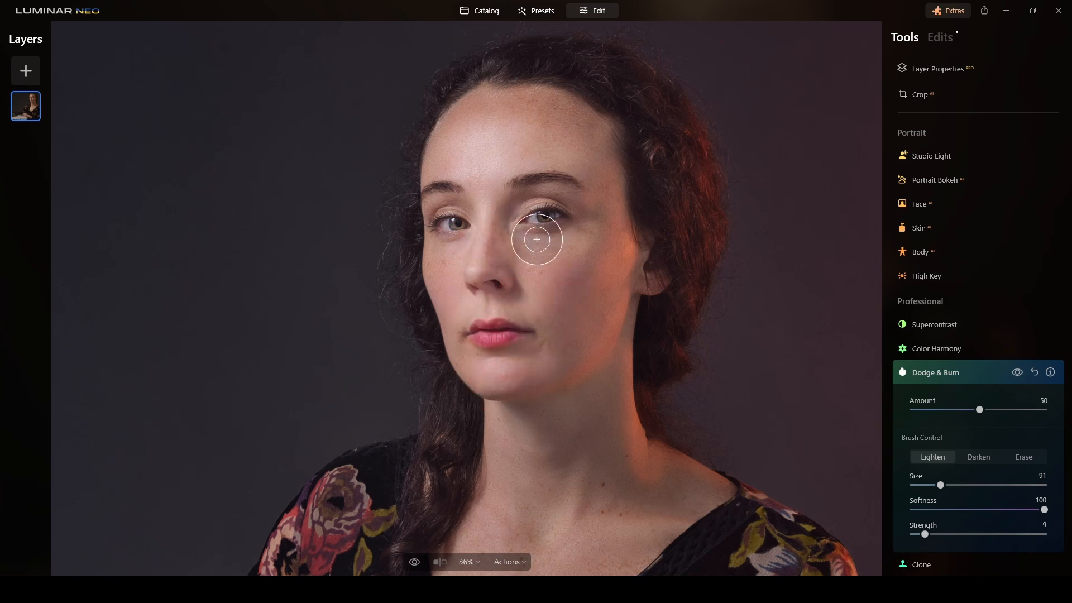
scroll(529, 244, down, 2)
key(space)
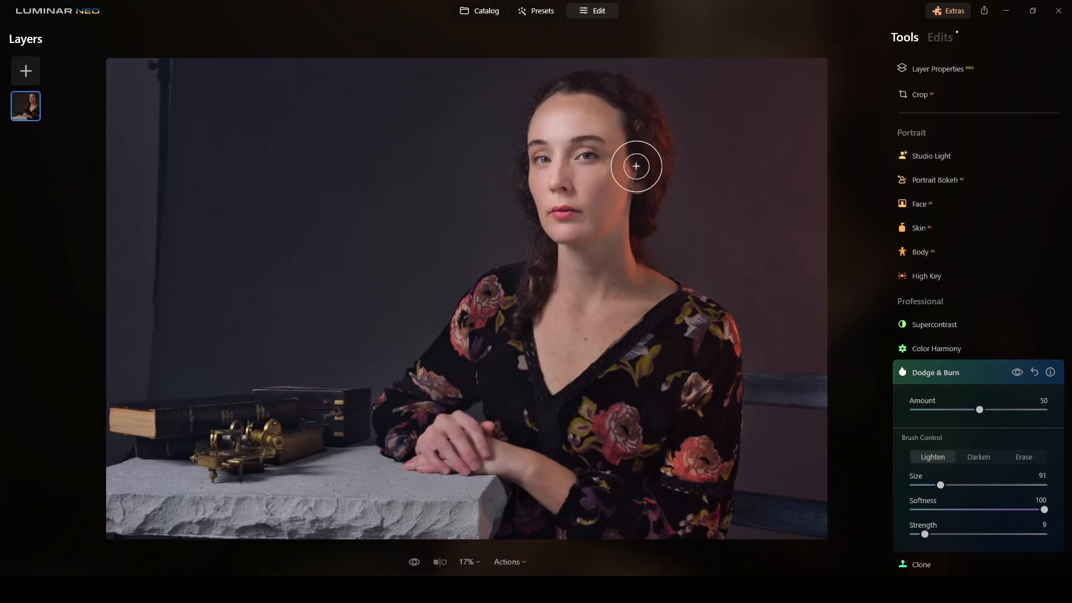
- Lighten smaller face highlights with the brush at size 57 and compare the portrait with and without the effect
drag(938, 488, 928, 486)
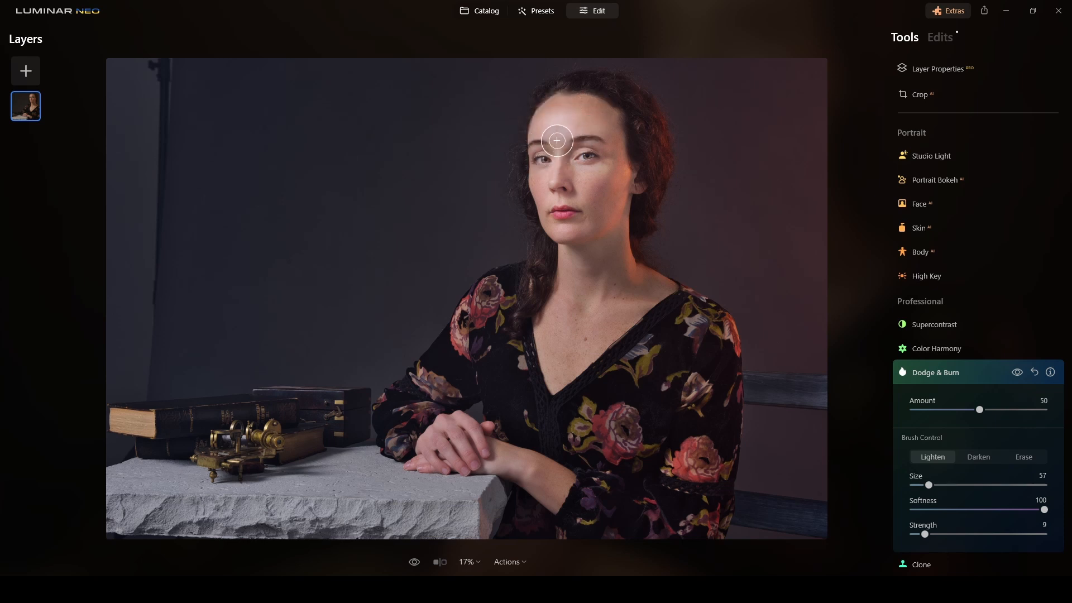
click(1018, 373)
click(1018, 373)
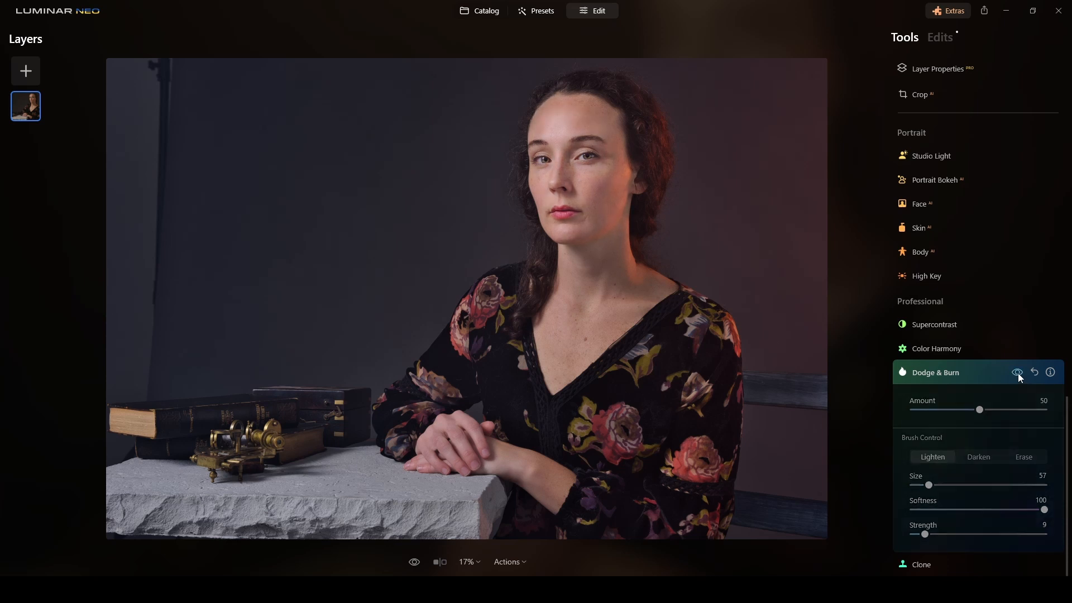
click(1018, 373)
click(1018, 373)
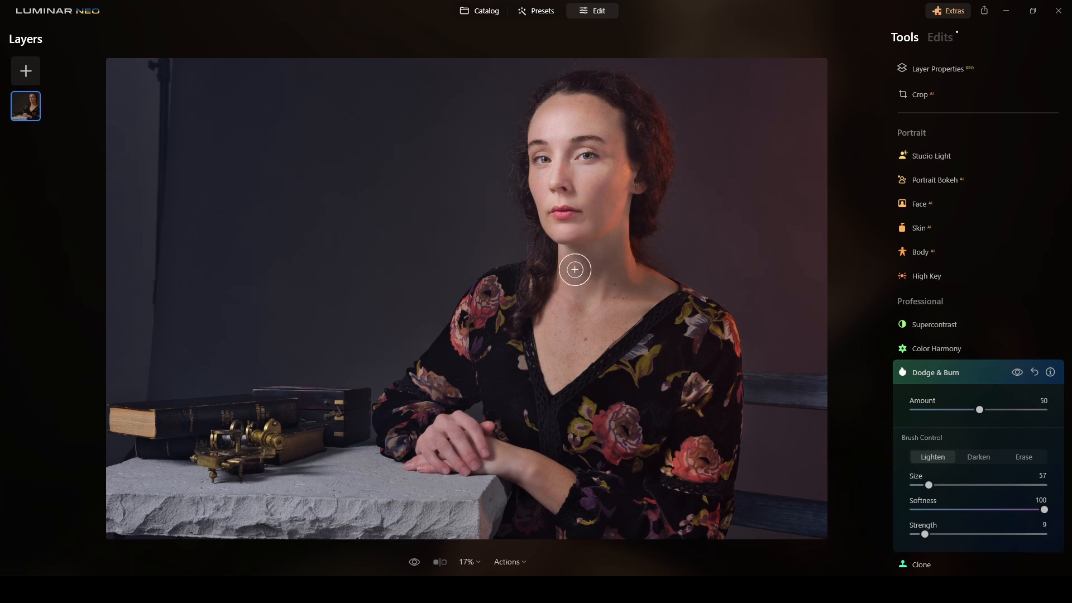
- Set the brush size to 40, finish this Dodge & Burn pass and start another with Amount 49
drag(929, 485, 923, 486)
click(984, 372)
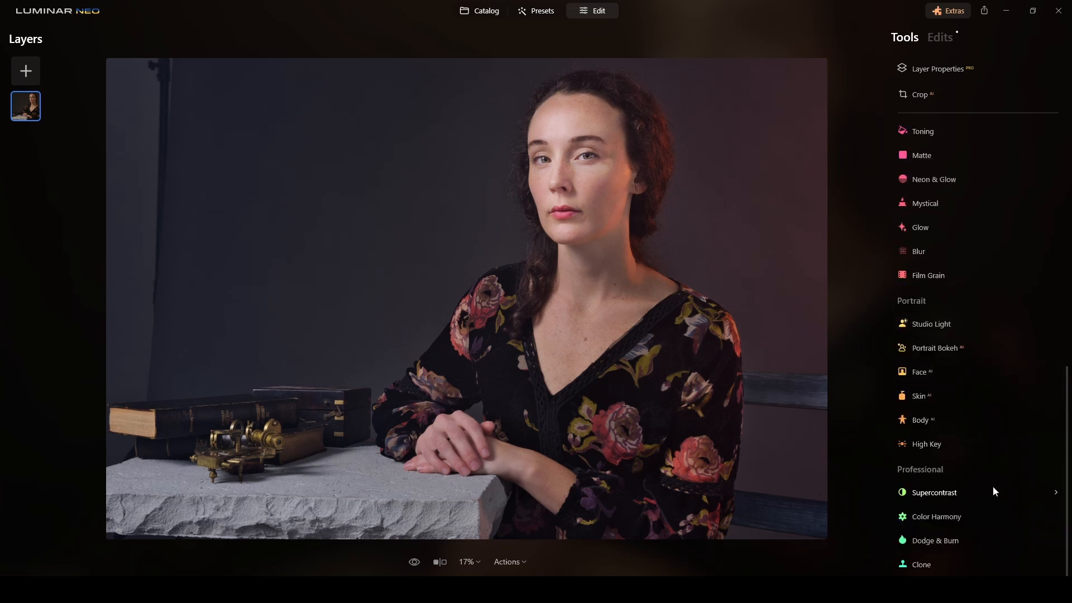
click(942, 541)
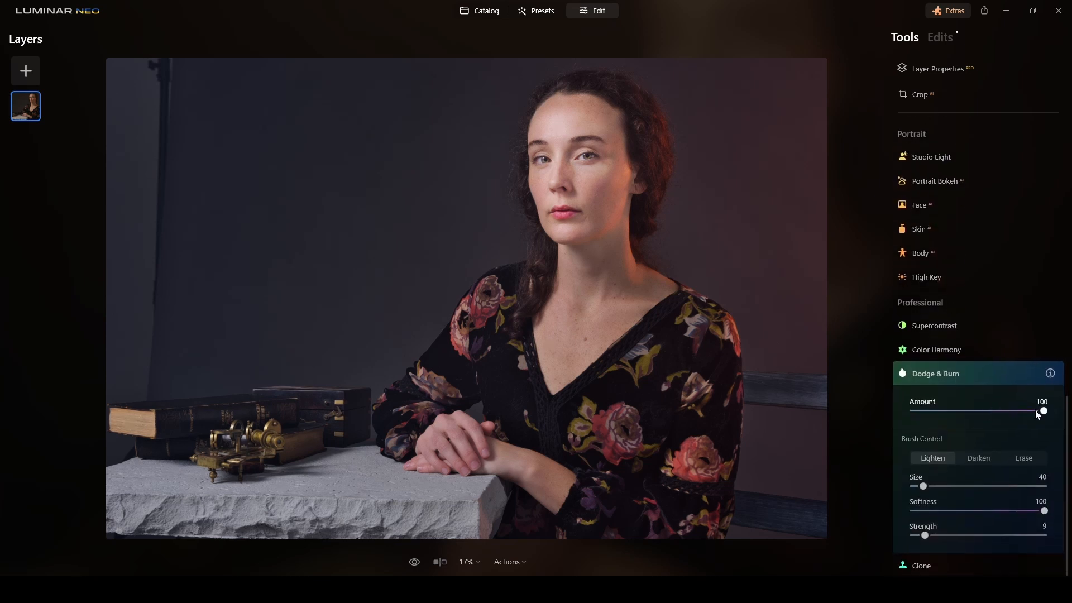
drag(979, 414, 977, 414)
- Lighten the warm-lit edges of the hair and neck with the size 40 brush at strength 9
scroll(576, 315, up, 1)
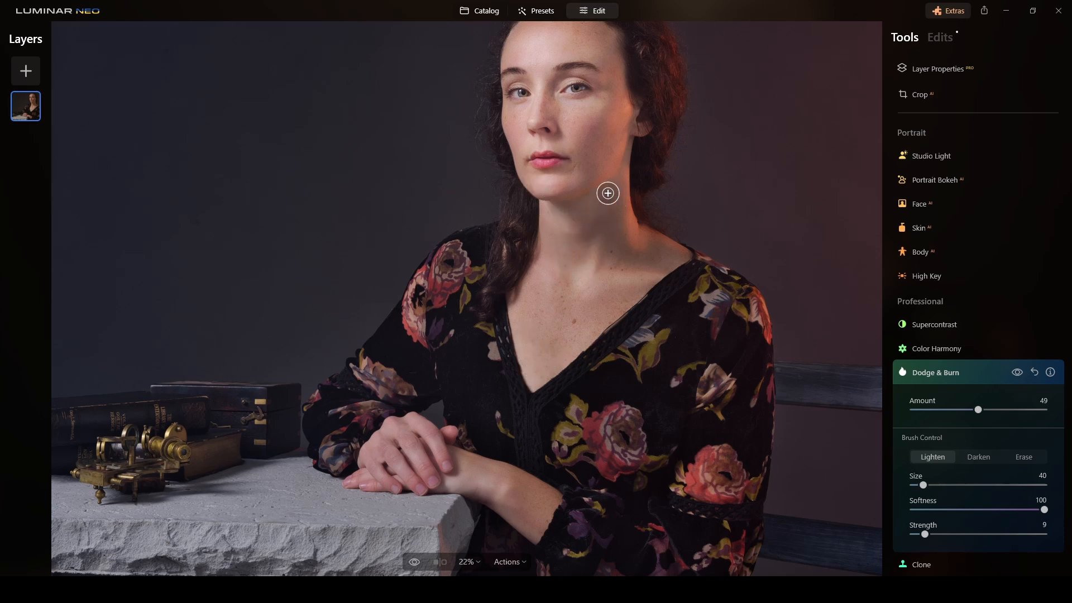
drag(587, 163, 544, 284)
scroll(642, 143, up, 3)
drag(643, 126, 594, 204)
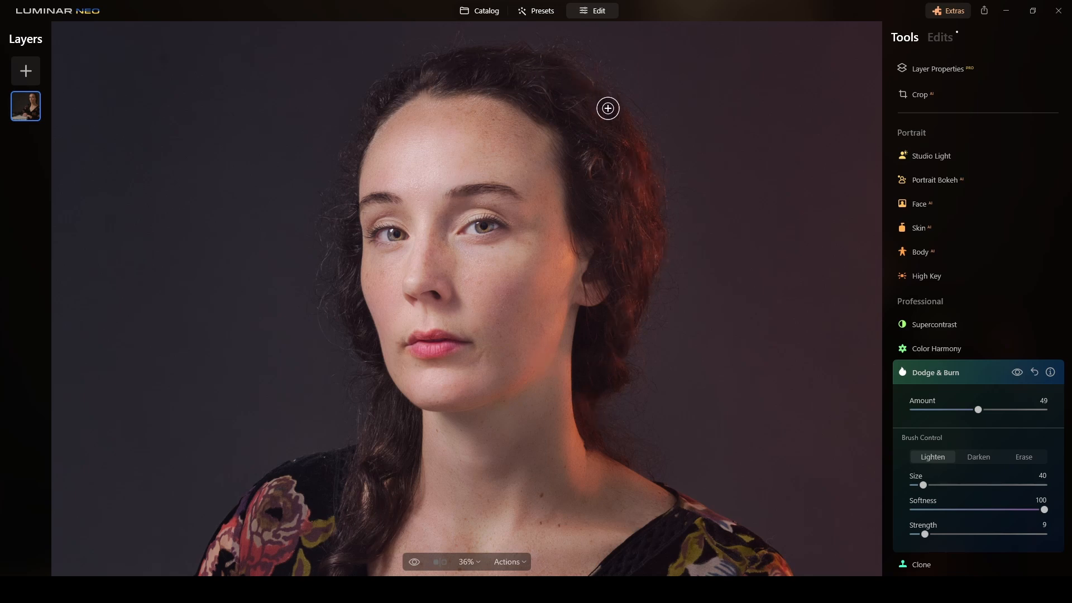
drag(605, 338, 594, 175)
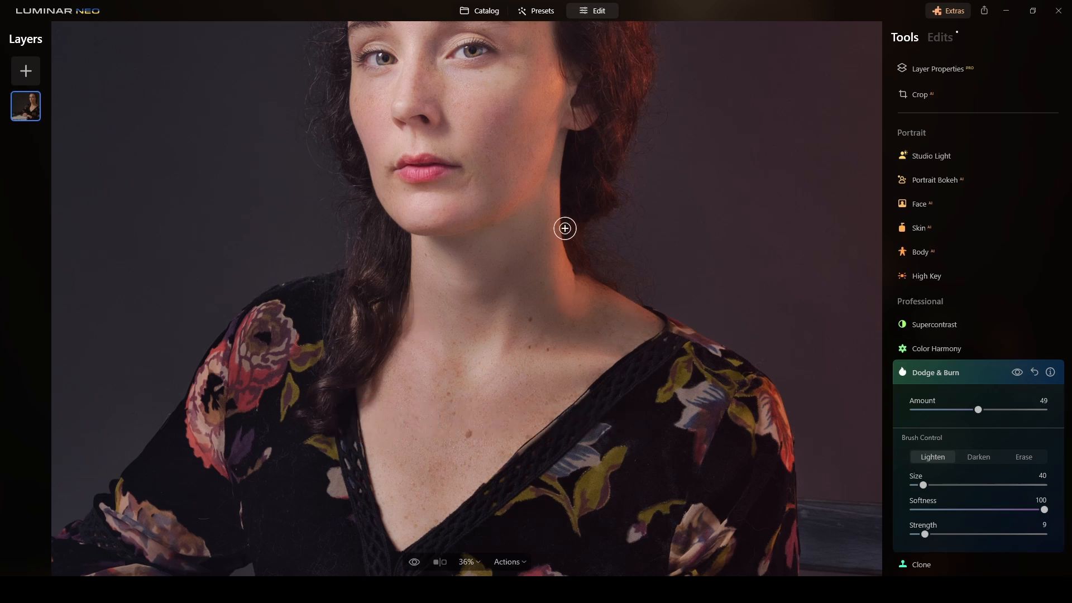
- Compare the full portrait with and without the second lightening pass
key(ctrl+0)
click(1015, 372)
click(1015, 372)
click(1015, 373)
click(1015, 372)
click(1015, 373)
click(1015, 372)
click(1015, 372)
- Switch to Darken, burn the shadows of the face and upper body at size 26 and strength 9, and enlarge the brush to 46
click(975, 459)
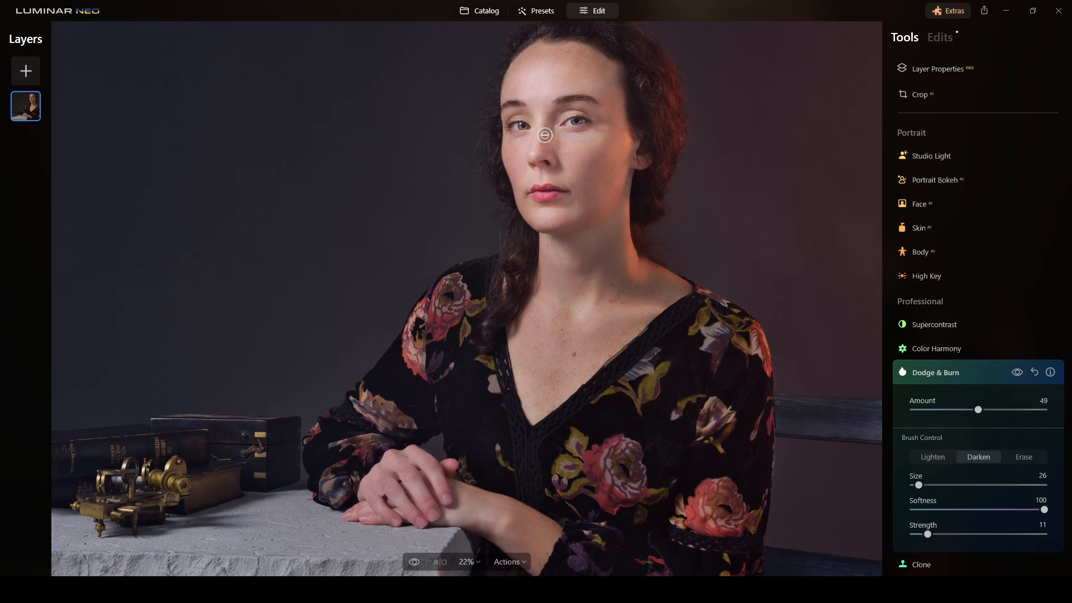
drag(590, 149, 589, 309)
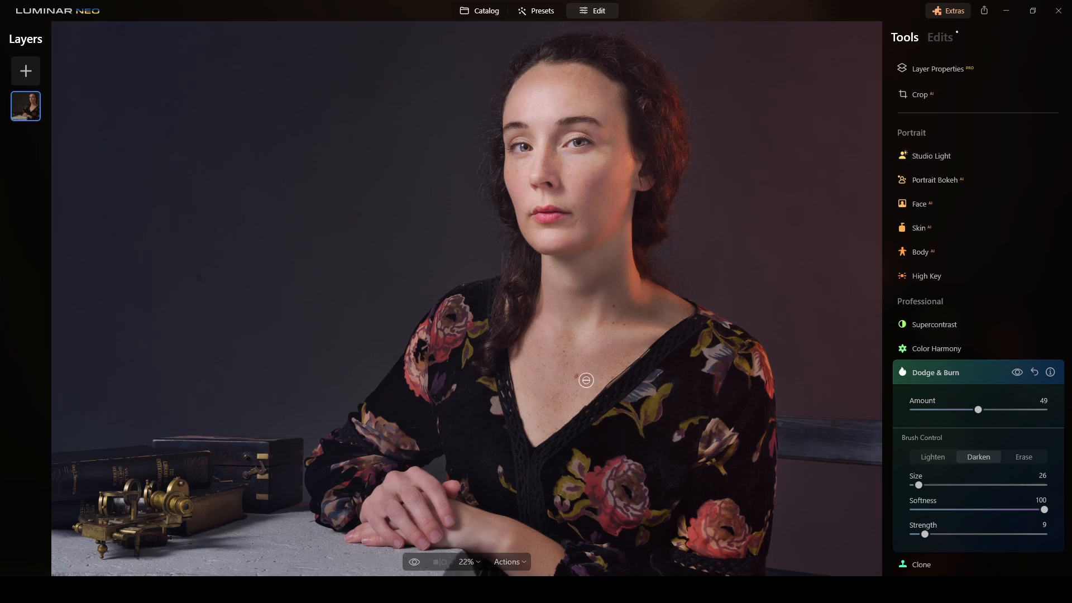
drag(919, 485, 925, 485)
- Compare the portrait with and without the combined lightening and darkening, and close Dodge & Burn
click(1017, 373)
click(1017, 373)
click(1016, 373)
click(1016, 373)
click(1016, 373)
click(1017, 373)
click(1017, 374)
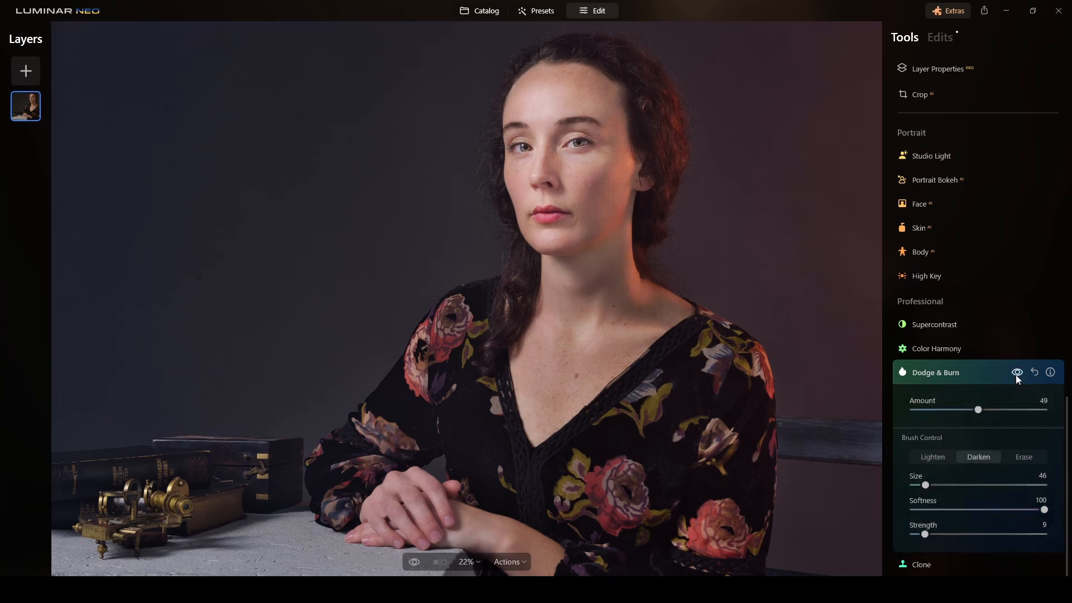
click(1017, 374)
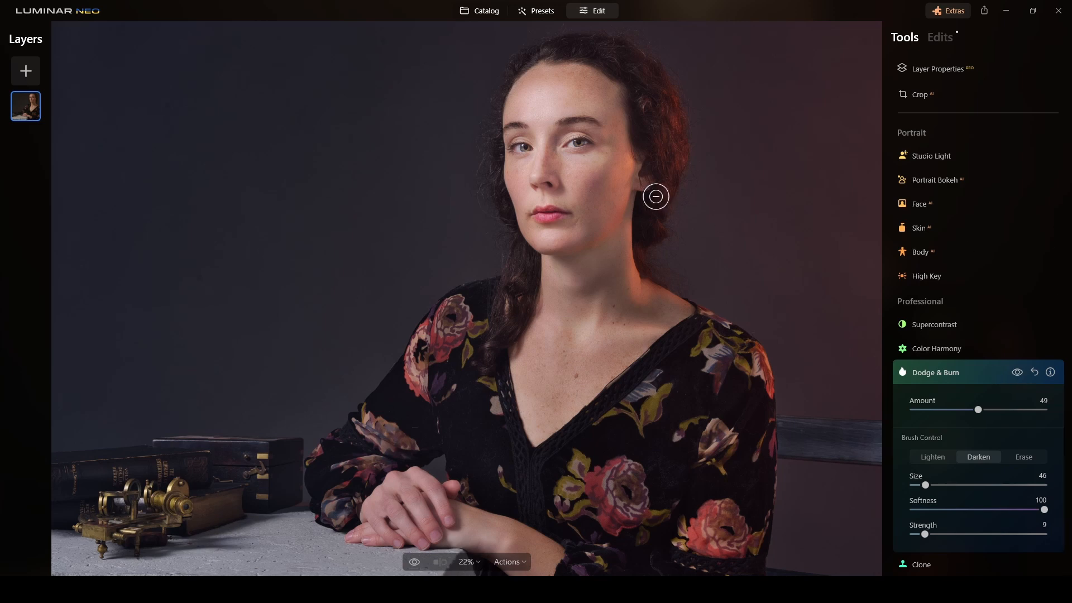
scroll(658, 173, down, 2)
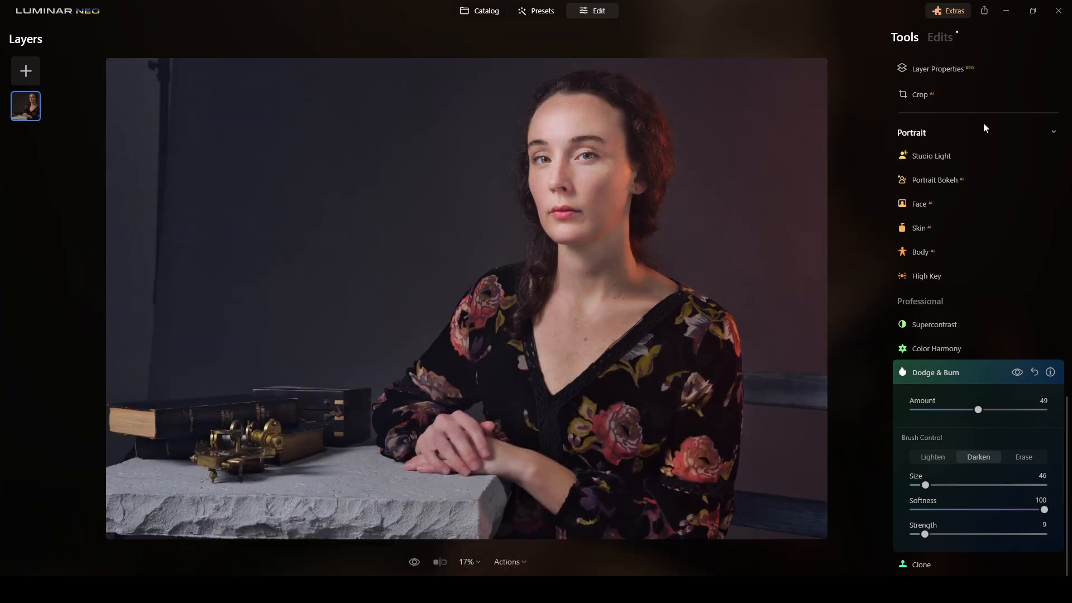
click(976, 376)
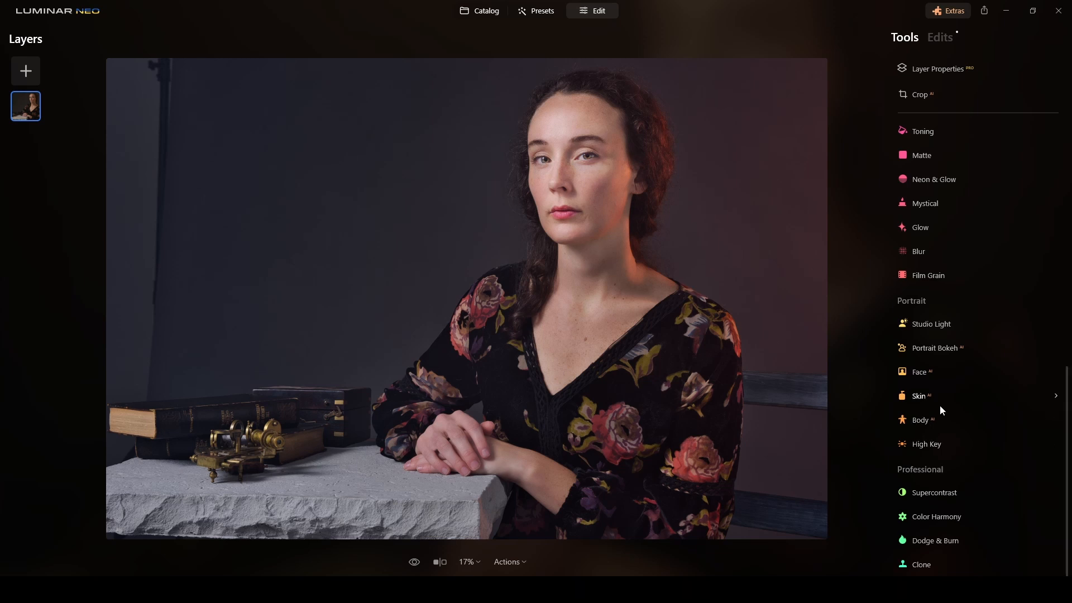
- Open the Clone tool at size 83 and clone plain backdrop over the light stand in the photo's upper left corner
click(929, 566)
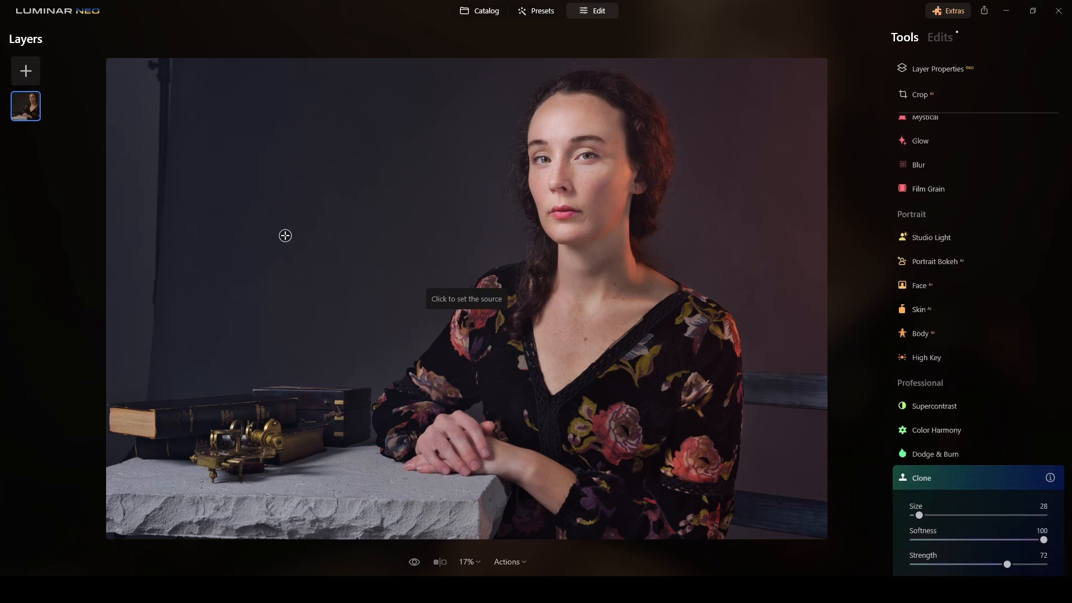
drag(919, 509, 938, 508)
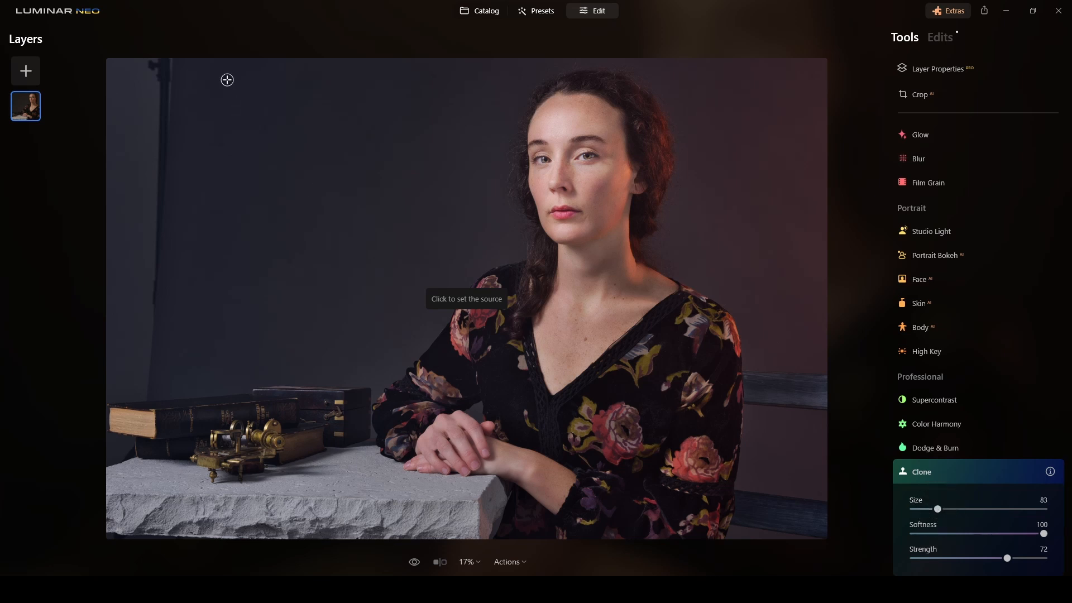
click(239, 96)
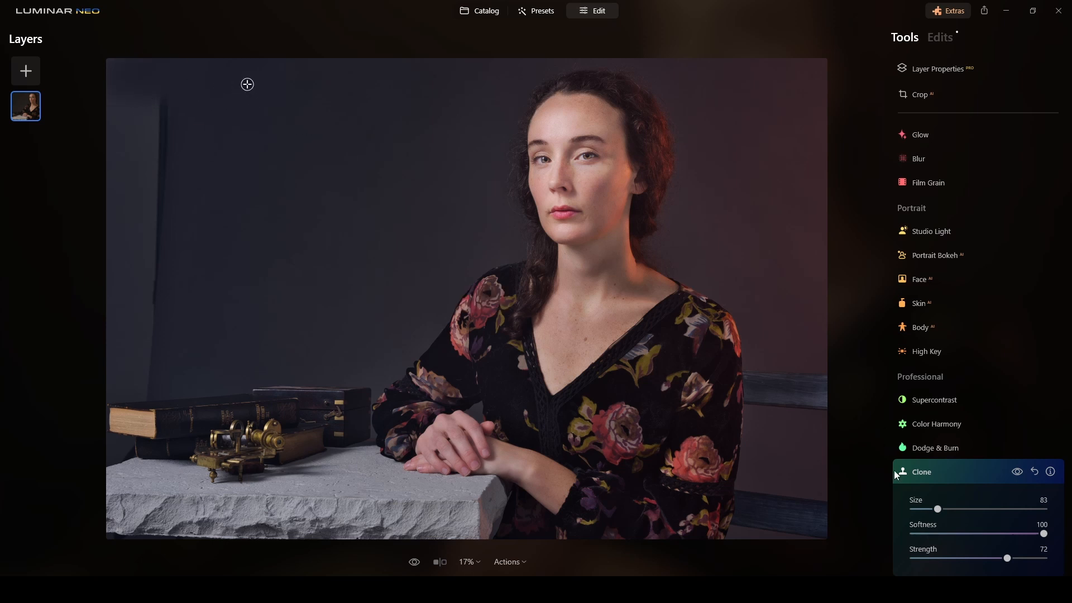
- Set the Clone brush size to 129 and cover the upper part of the backdrop's vertical edge with plain backdrop
drag(942, 509, 952, 510)
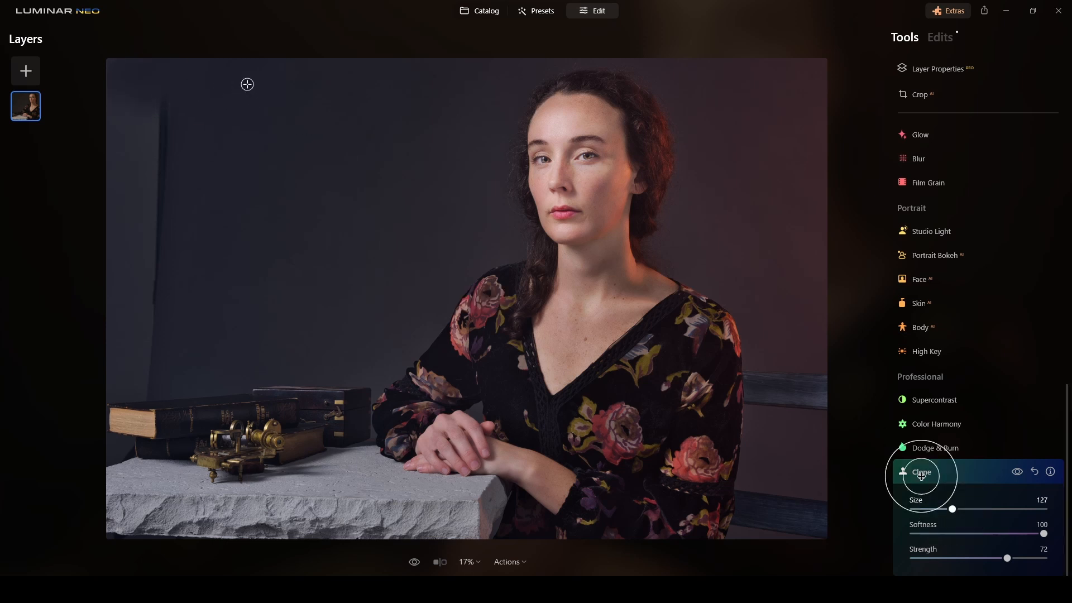
mouse_move(129, 88)
mouse_down()
mouse_move(135, 131)
mouse_move(120, 123)
mouse_move(112, 99)
mouse_move(140, 143)
mouse_move(155, 141)
mouse_move(127, 156)
mouse_move(159, 134)
mouse_move(141, 168)
mouse_move(163, 163)
mouse_move(165, 147)
mouse_move(145, 164)
mouse_move(136, 147)
mouse_move(161, 138)
mouse_move(144, 189)
mouse_move(140, 161)
mouse_move(167, 138)
mouse_move(138, 209)
mouse_move(134, 188)
mouse_move(153, 196)
mouse_move(163, 154)
mouse_move(155, 259)
mouse_move(129, 241)
mouse_move(140, 246)
mouse_move(151, 214)
mouse_move(133, 190)
mouse_move(159, 175)
mouse_move(134, 191)
mouse_move(148, 212)
mouse_move(148, 271)
mouse_move(161, 228)
mouse_move(157, 185)
mouse_move(138, 187)
mouse_move(155, 186)
mouse_move(153, 264)
mouse_move(146, 225)
mouse_move(130, 211)
mouse_move(149, 227)
mouse_move(149, 283)
mouse_move(153, 231)
mouse_move(129, 250)
mouse_up()
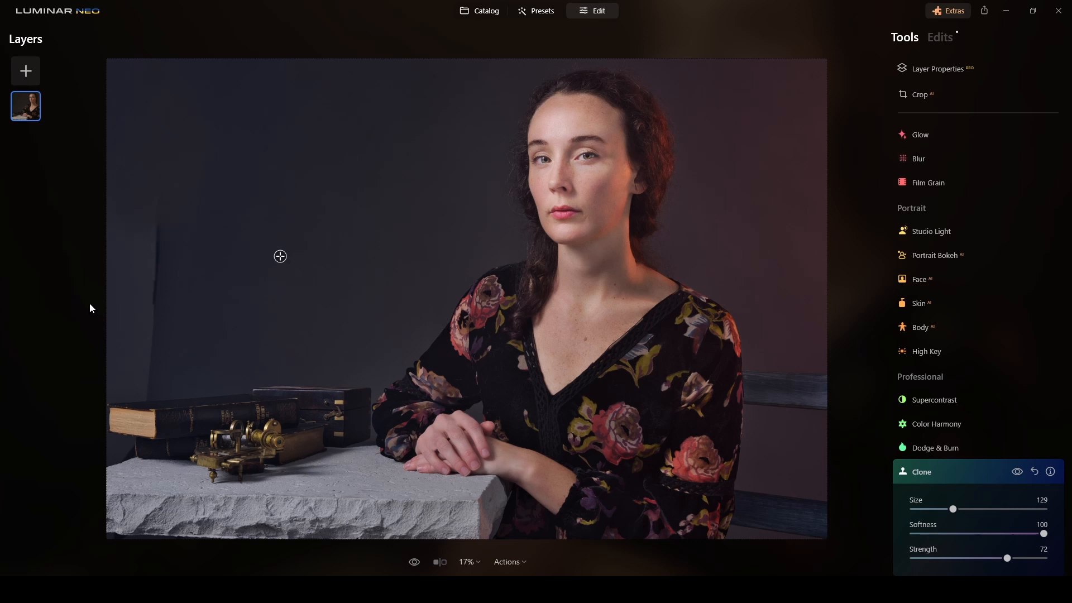
key(alt)
alt+click(204, 233)
mouse_move(166, 242)
mouse_down()
mouse_move(167, 281)
mouse_move(137, 293)
mouse_move(134, 285)
mouse_move(131, 302)
mouse_up()
- Sample fresh plain backdrop areas and clone over the lower part of the vertical edge, down towards the books
alt+click(231, 251)
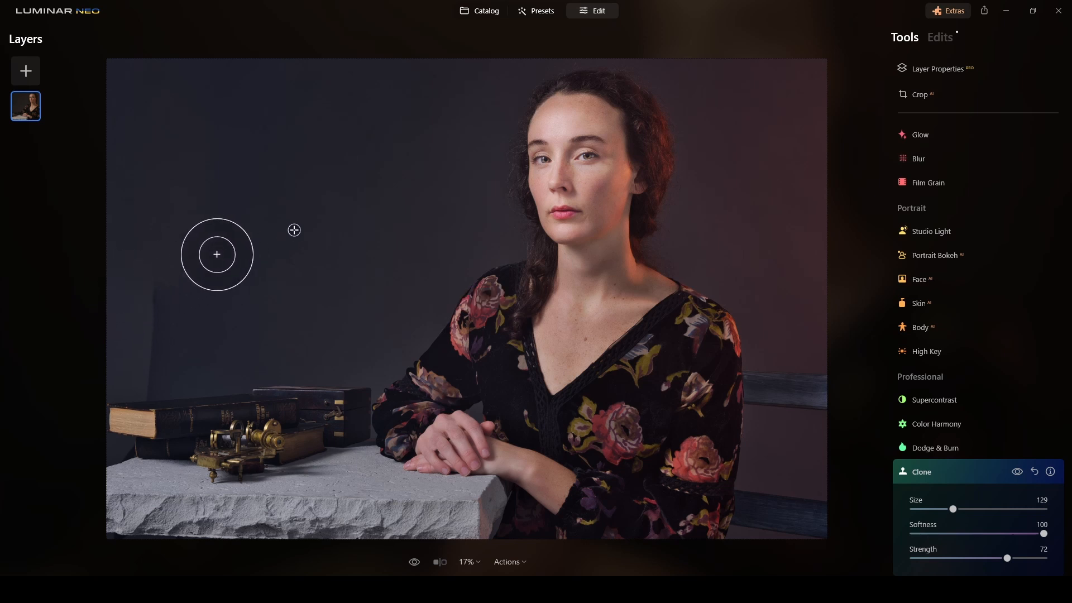
key(alt)
alt+click(250, 251)
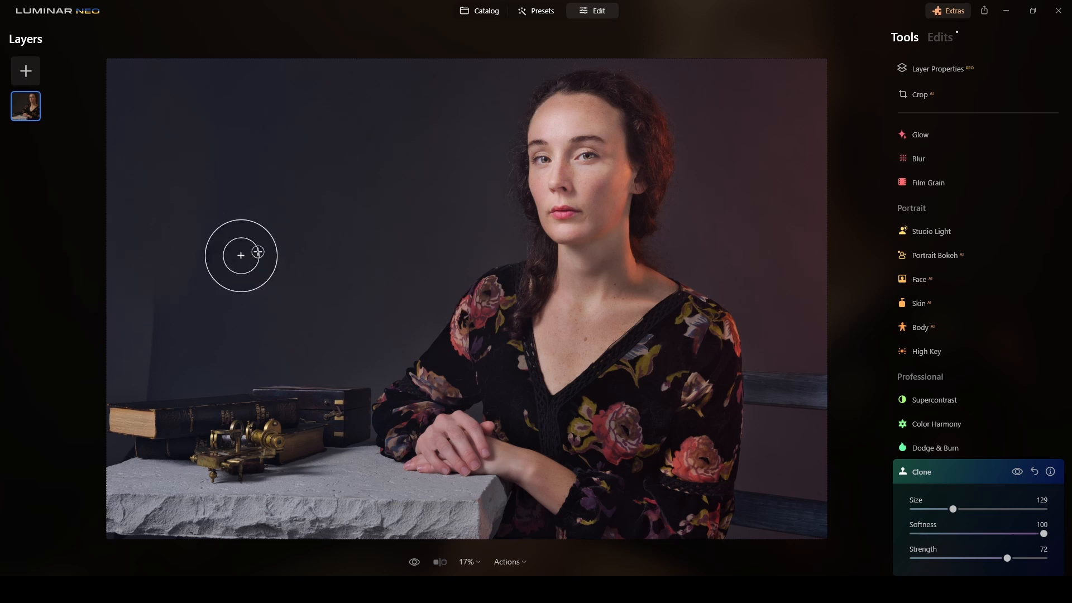
mouse_move(149, 311)
mouse_down()
mouse_move(123, 313)
mouse_move(125, 335)
mouse_move(139, 311)
mouse_move(122, 292)
mouse_move(135, 284)
mouse_up()
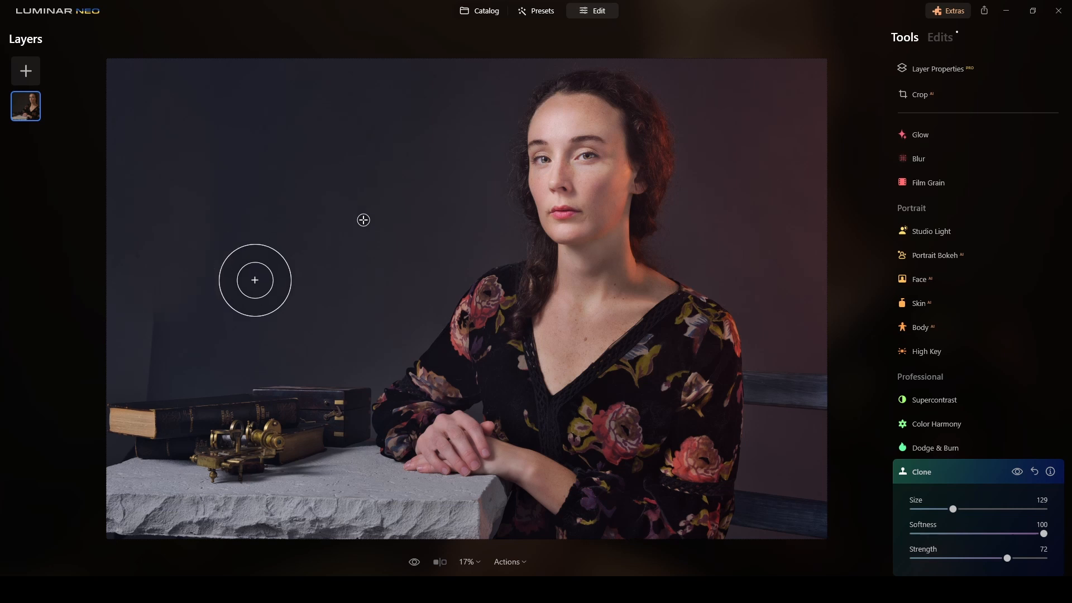
key(alt)
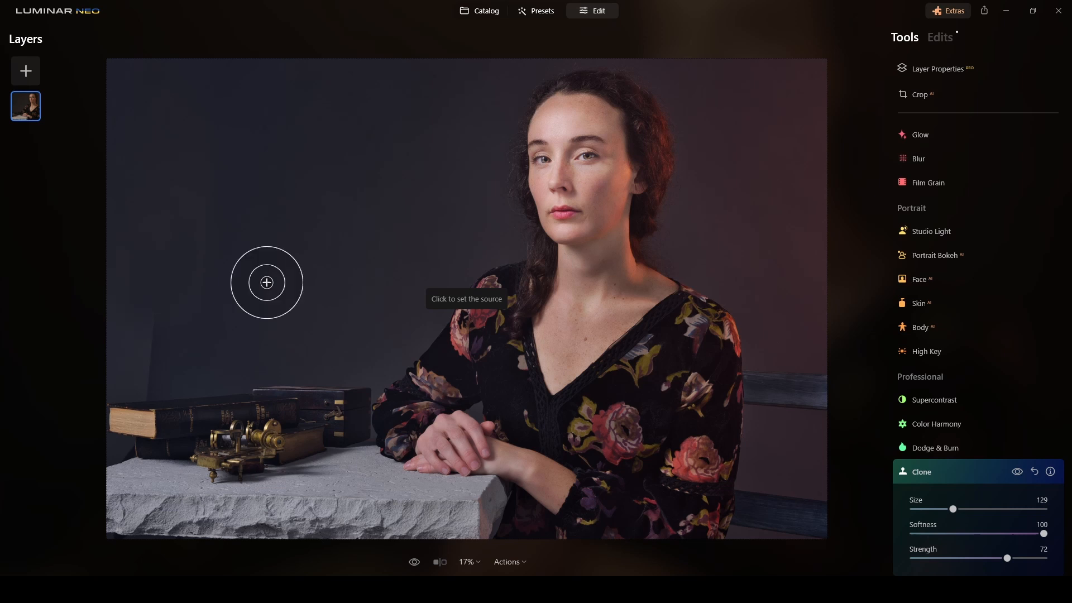
alt+click(266, 282)
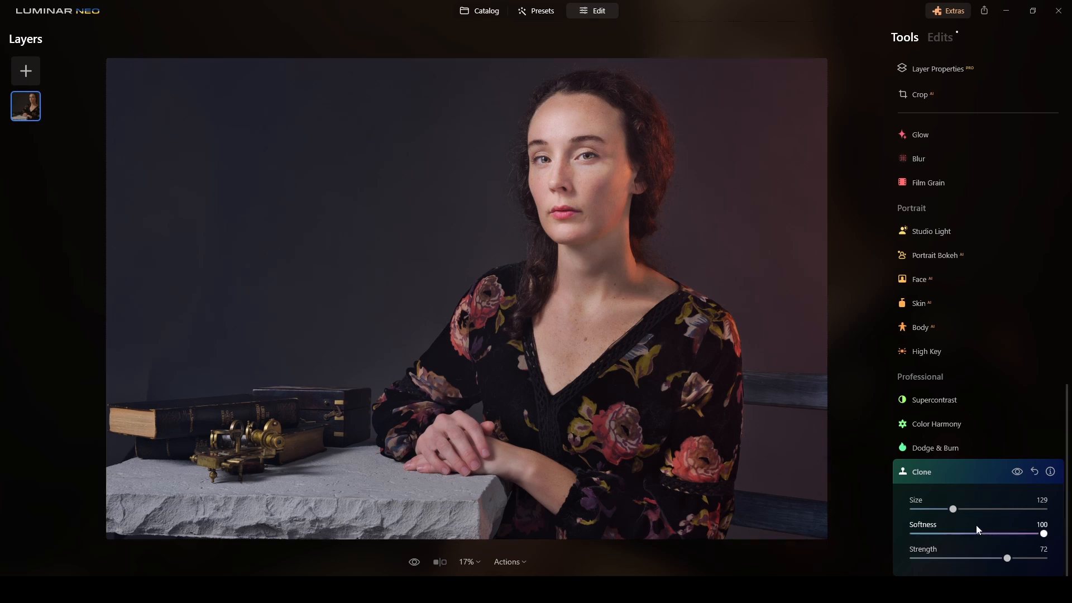
- Reduce the Clone brush size, remove the last strip of backdrop edge just above the books, and close the Clone tool
drag(954, 509, 936, 509)
alt+click(188, 340)
mouse_move(143, 356)
mouse_down()
mouse_move(143, 371)
mouse_move(127, 371)
mouse_move(150, 358)
mouse_up()
drag(937, 509, 928, 510)
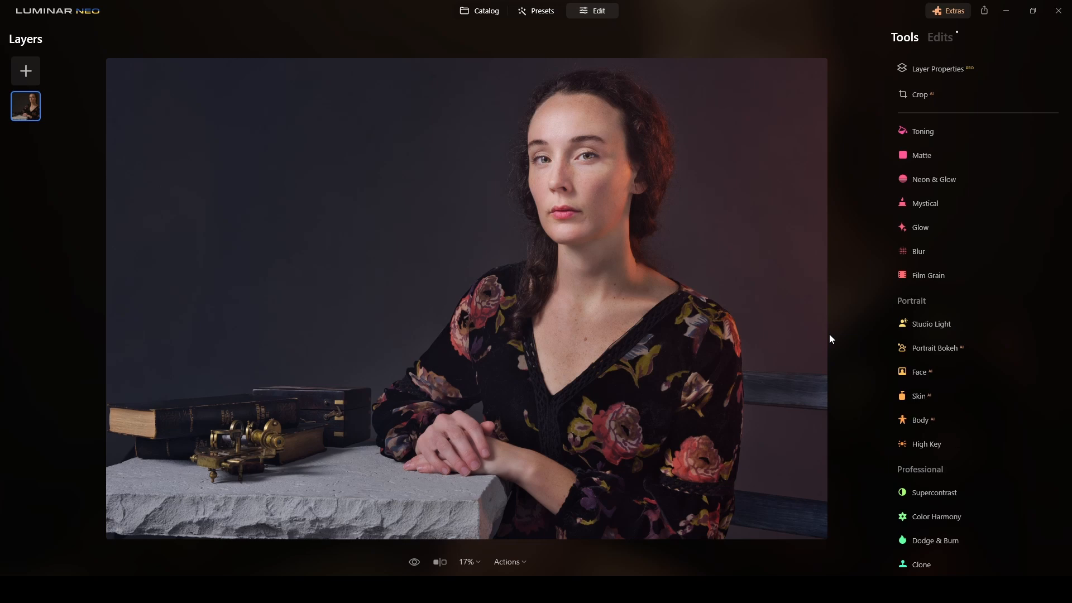
scroll(627, 326, up, 2)
scroll(627, 327, down, 2)
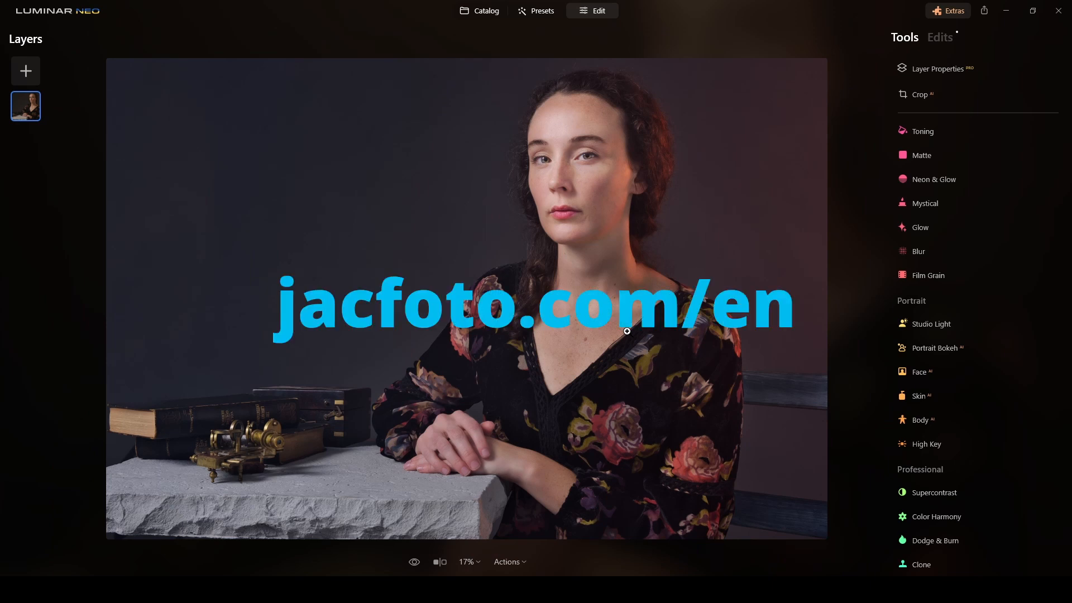
- Add the yellowish canvas texture from the full My Images collection as a new layer over the portrait
click(22, 70)
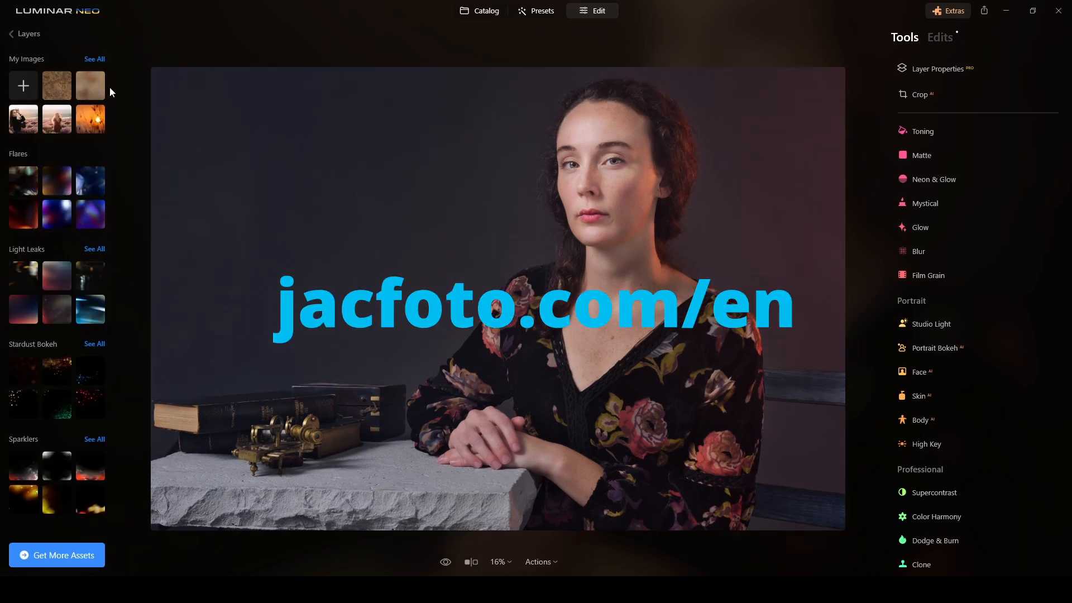
click(98, 58)
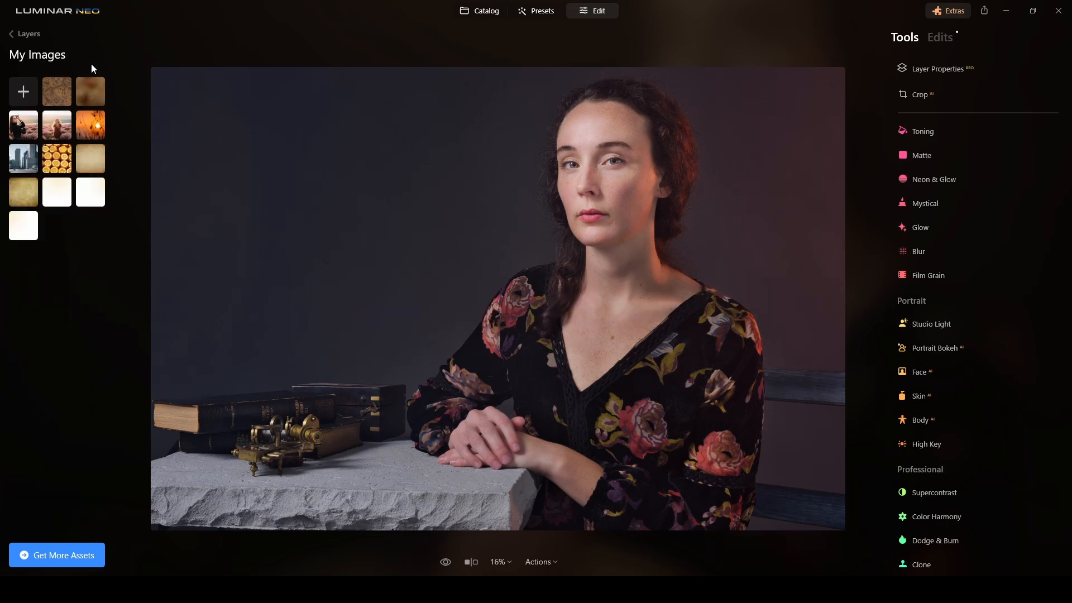
click(24, 190)
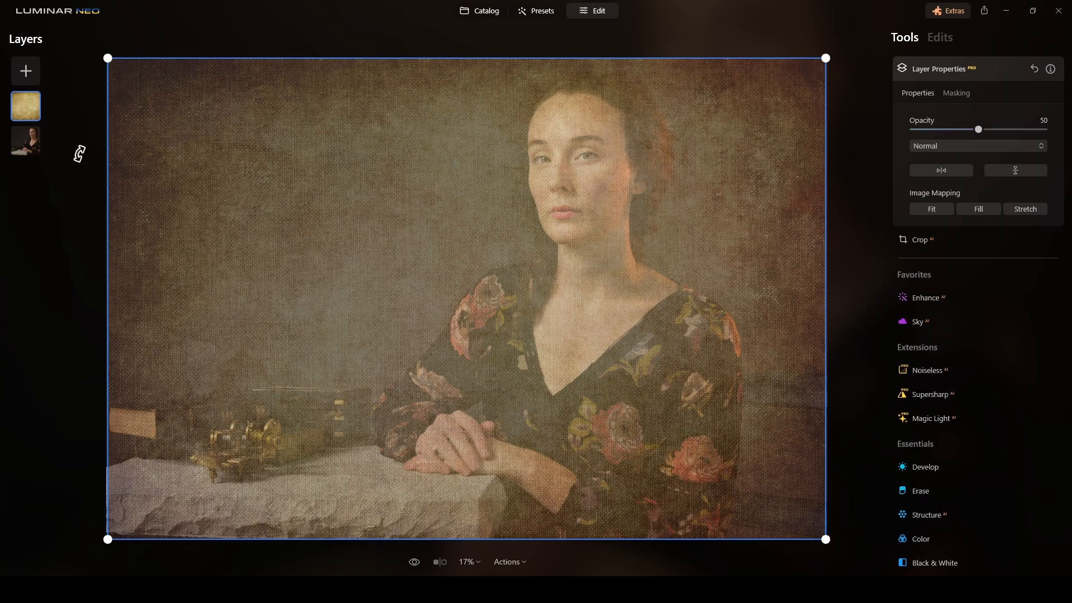
- Stretch the texture layer slightly beyond all four edges of the portrait
drag(106, 274, 101, 274)
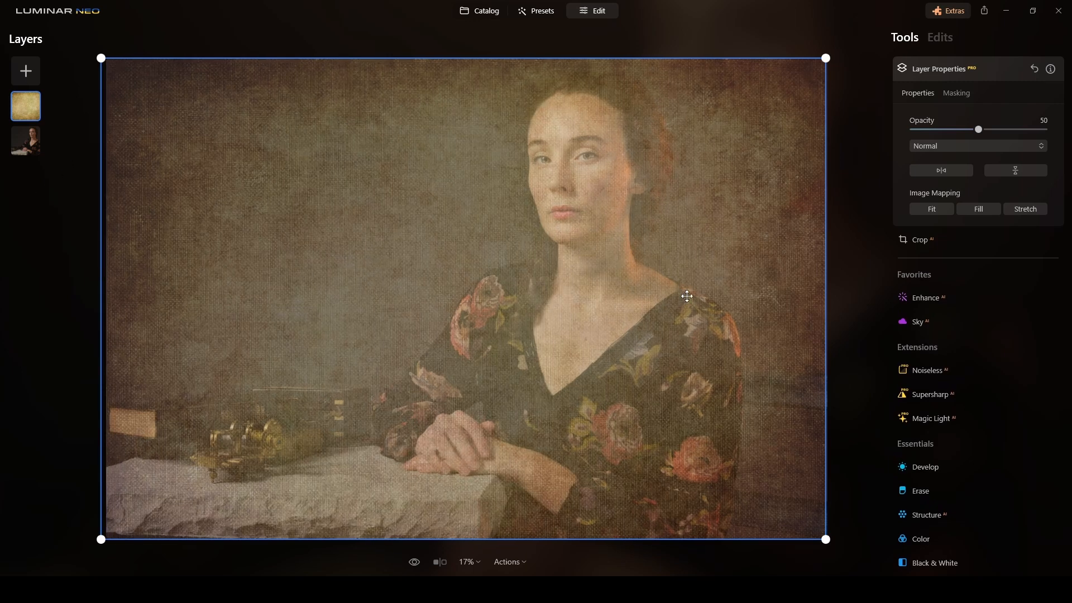
drag(823, 315, 830, 316)
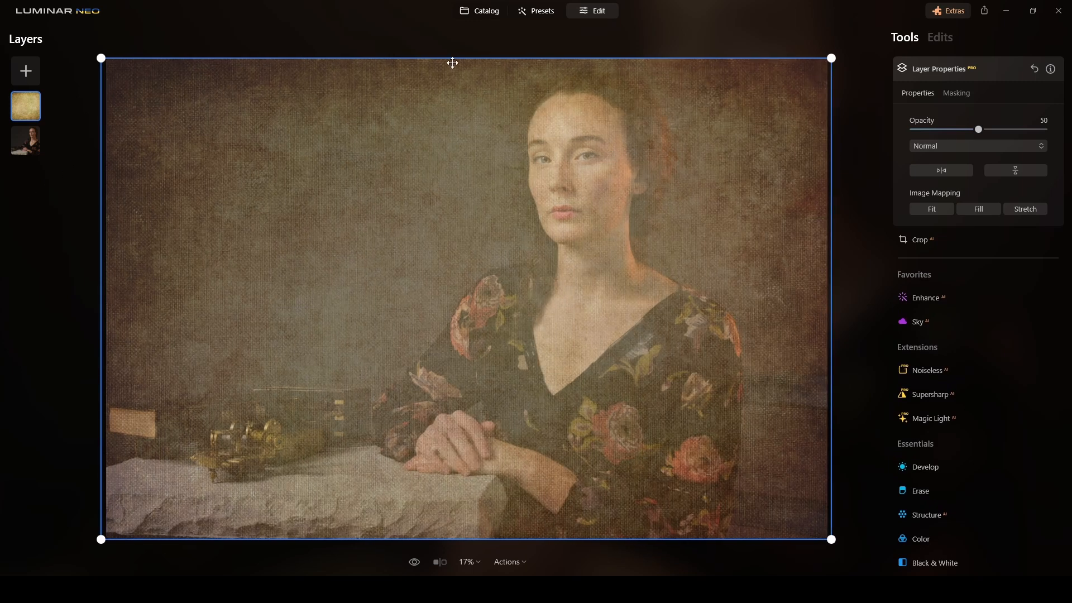
drag(454, 58, 454, 52)
drag(447, 538, 447, 544)
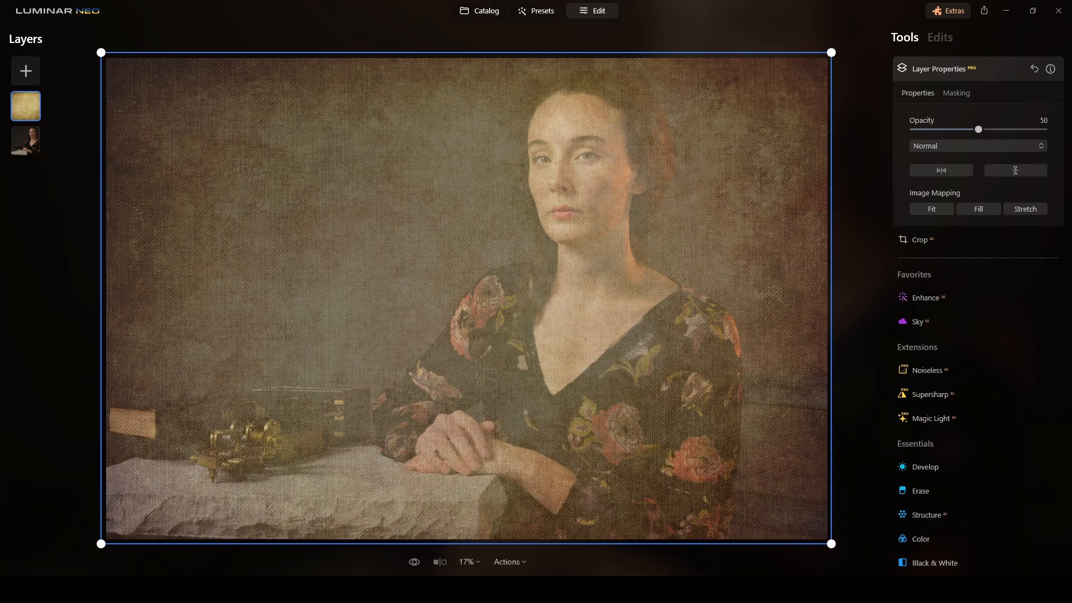
- Set the texture layer's blend mode to Multiply and its opacity to 100, and inspect the canvas texture on the skin
click(965, 148)
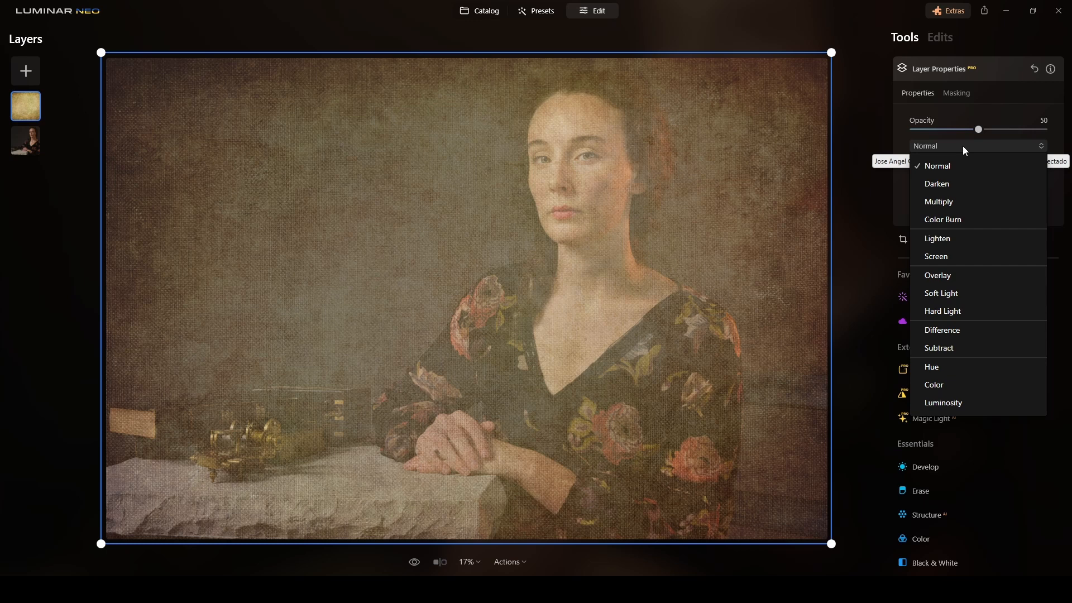
click(946, 201)
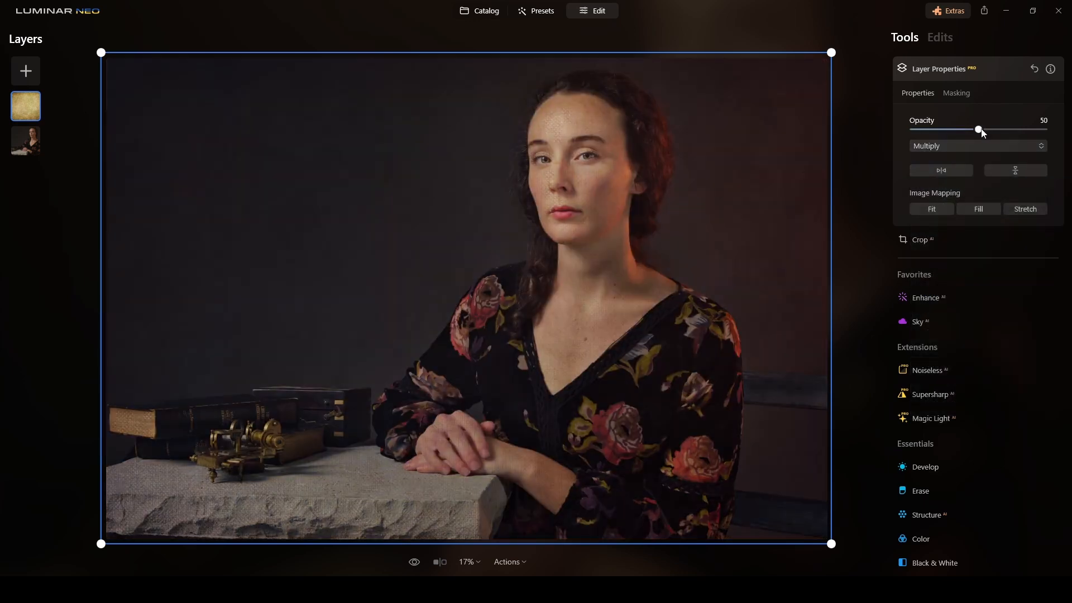
drag(978, 129, 1068, 143)
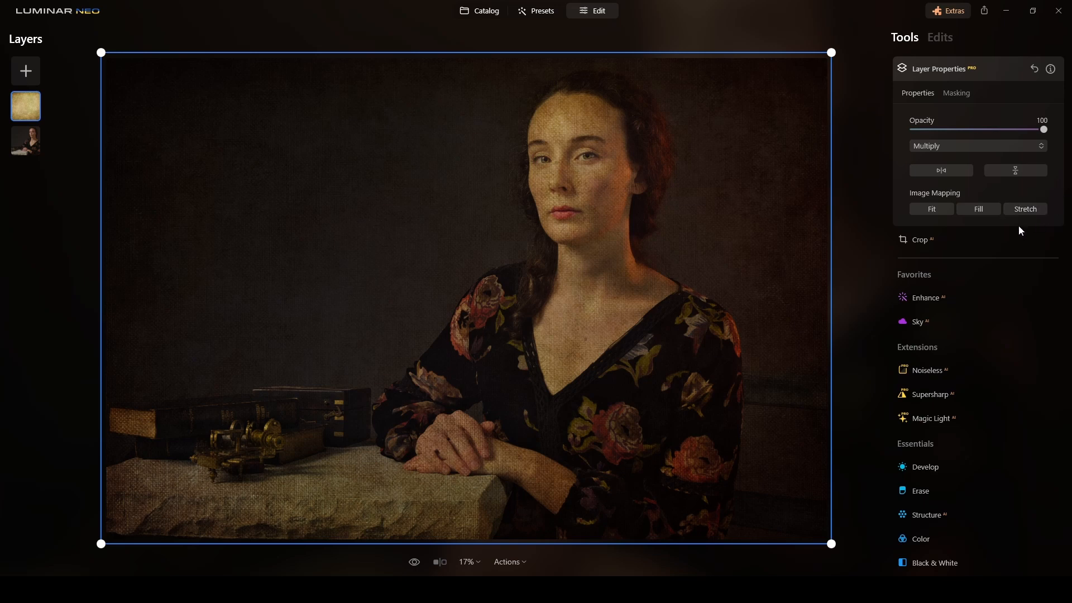
scroll(651, 203, up, 3)
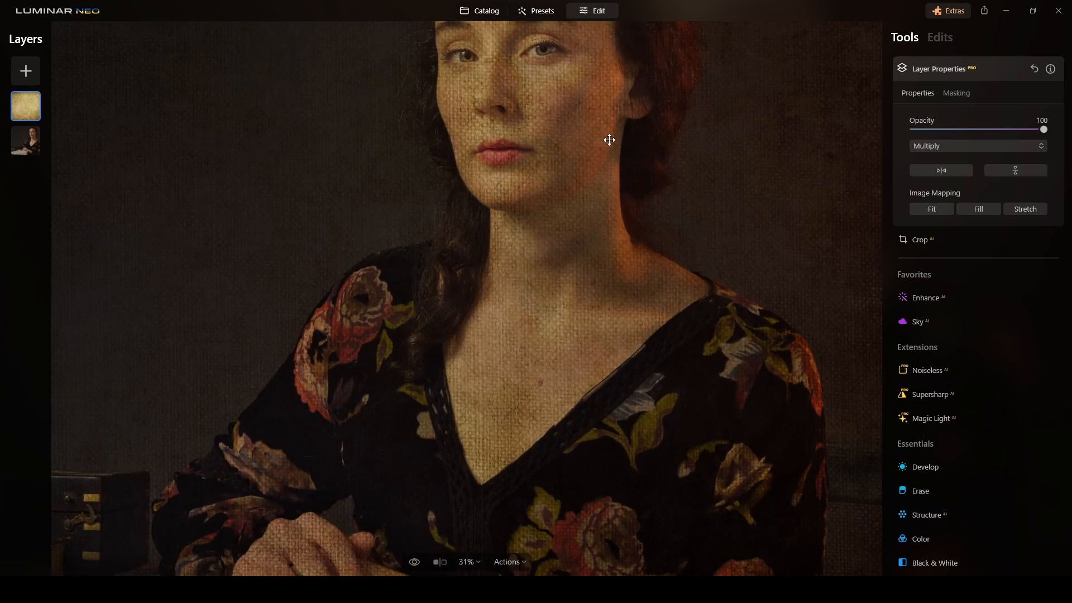
scroll(608, 141, down, 1)
scroll(609, 143, down, 3)
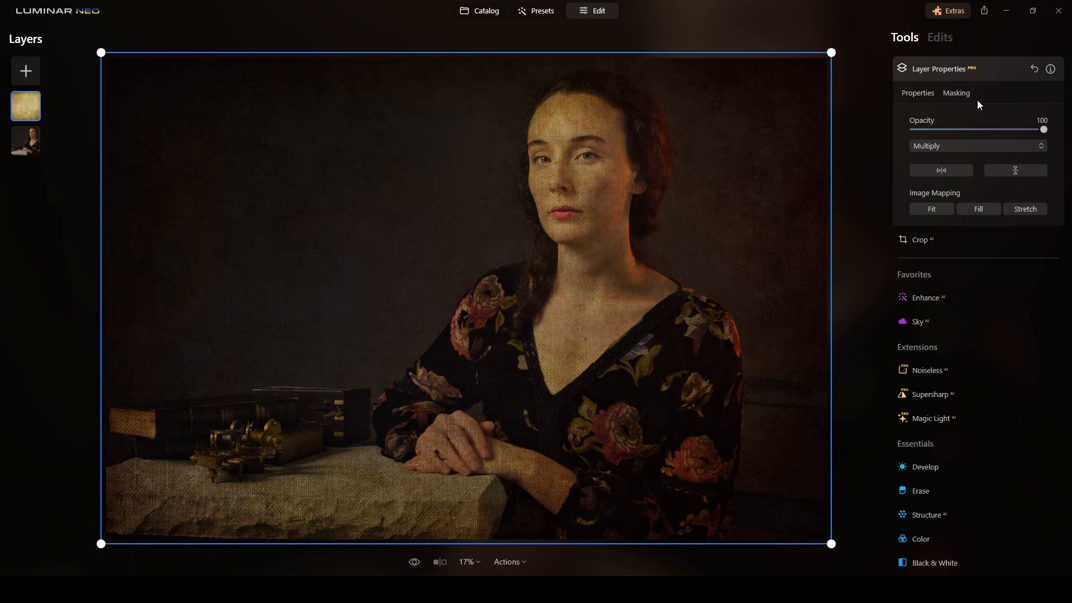
- Try masking the texture layer on the face with the brush in Paint mode at strength 25, and reset the layer properties
click(957, 94)
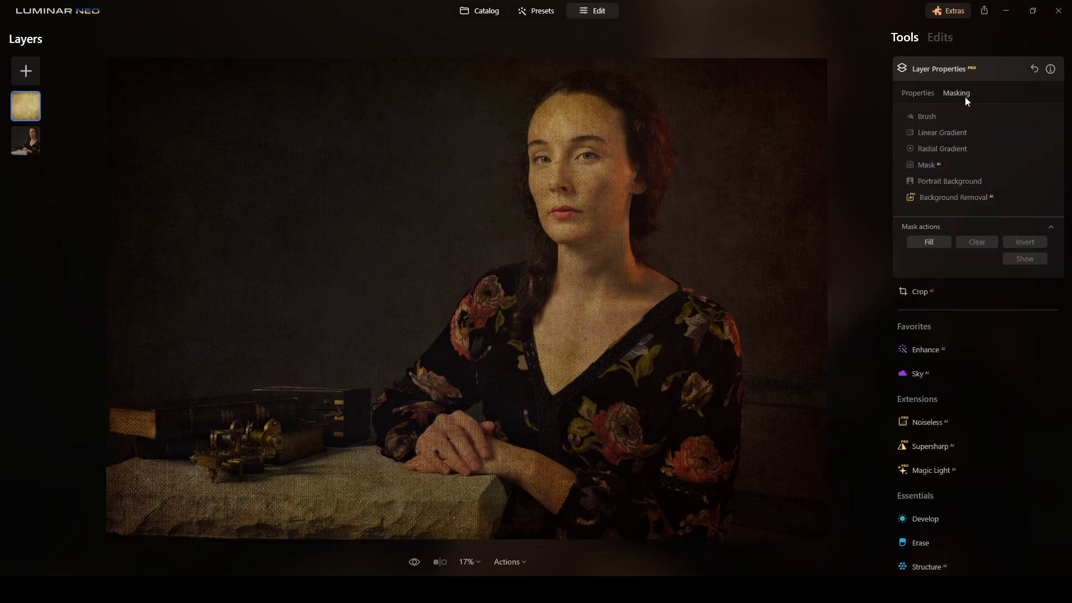
click(928, 117)
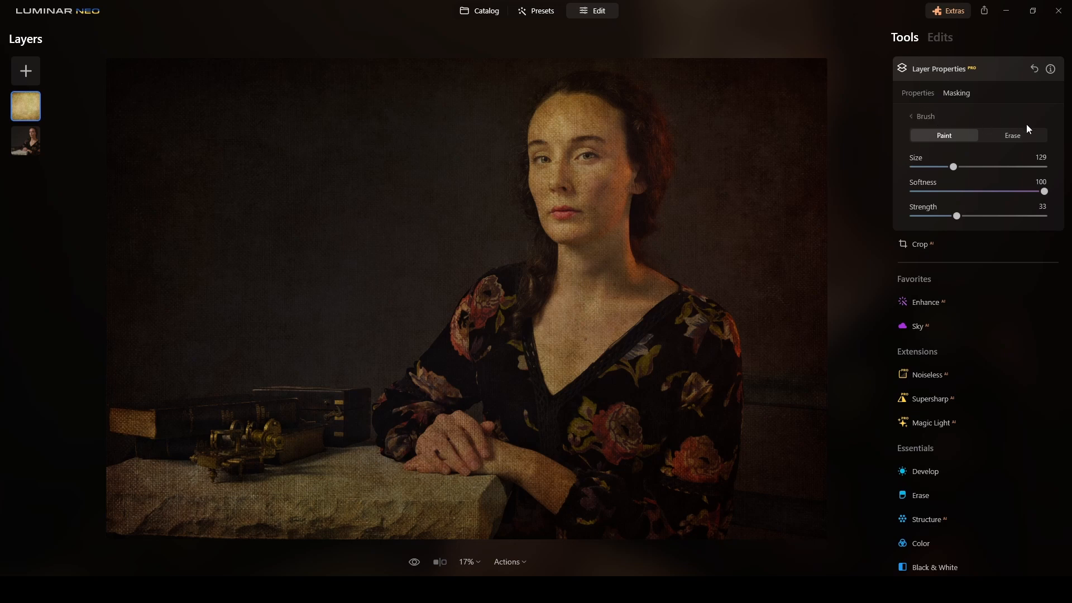
drag(953, 216, 948, 220)
mouse_move(560, 134)
mouse_down()
mouse_move(582, 128)
mouse_move(594, 147)
mouse_move(574, 212)
mouse_move(595, 196)
mouse_move(617, 144)
mouse_up()
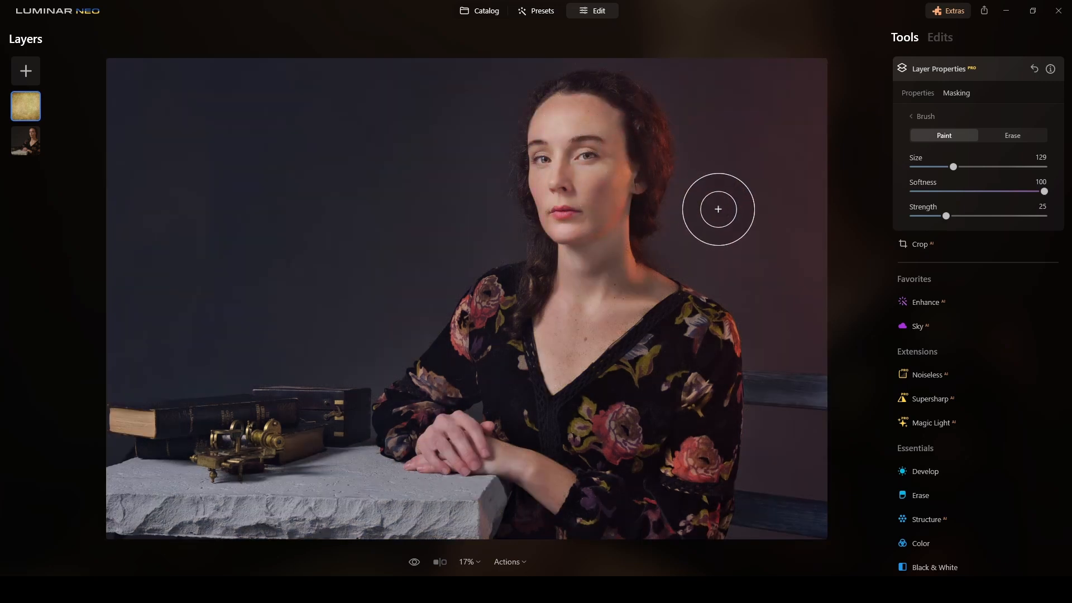
click(1034, 69)
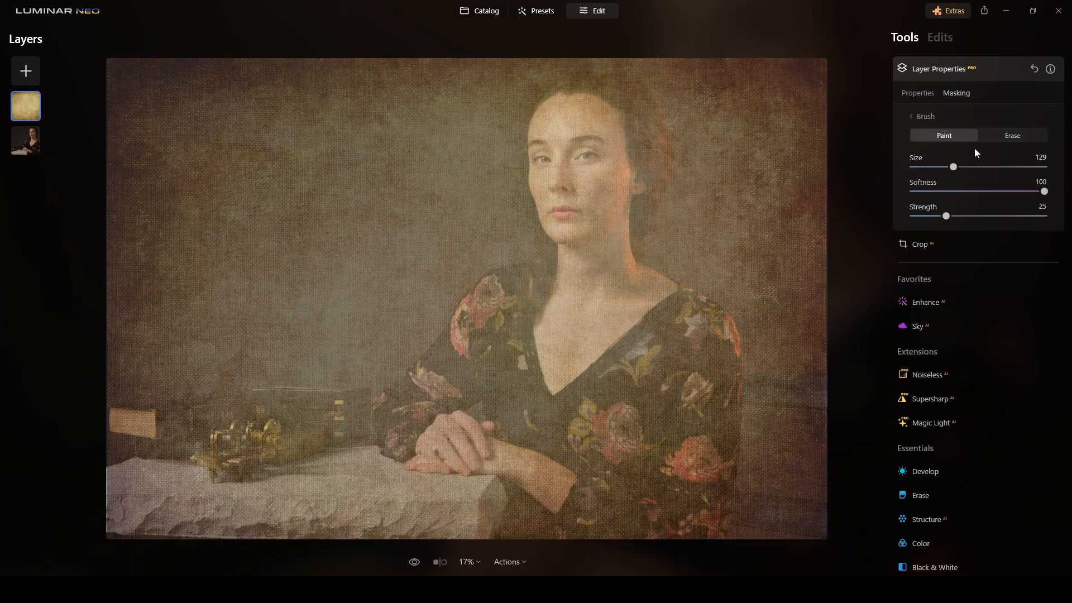
- Restore the texture layer's opacity to 100 and its blend mode to Multiply
click(924, 95)
drag(983, 134, 1049, 131)
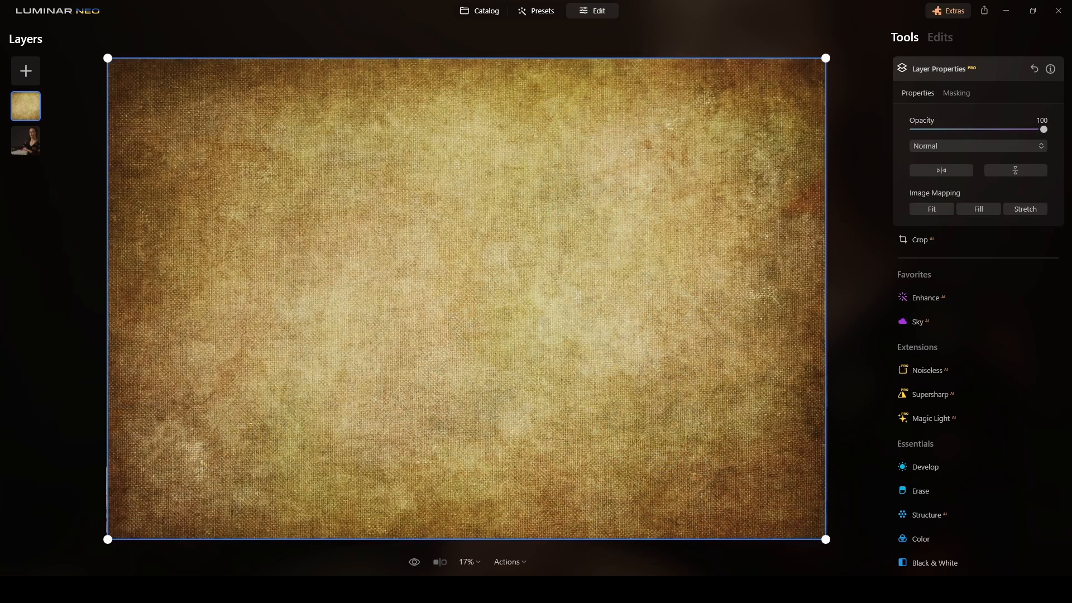
click(956, 146)
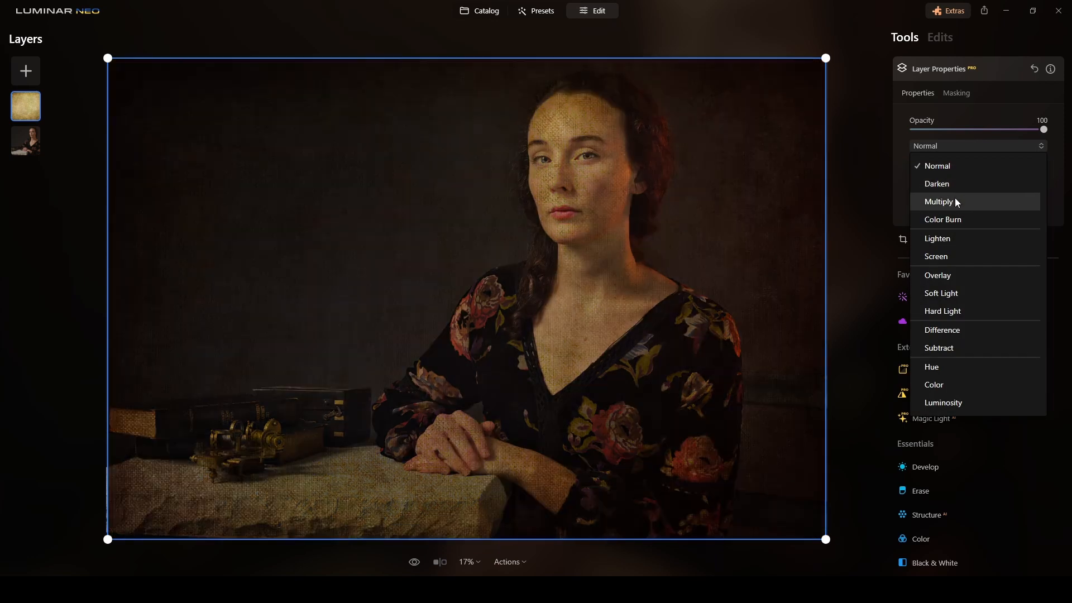
click(955, 199)
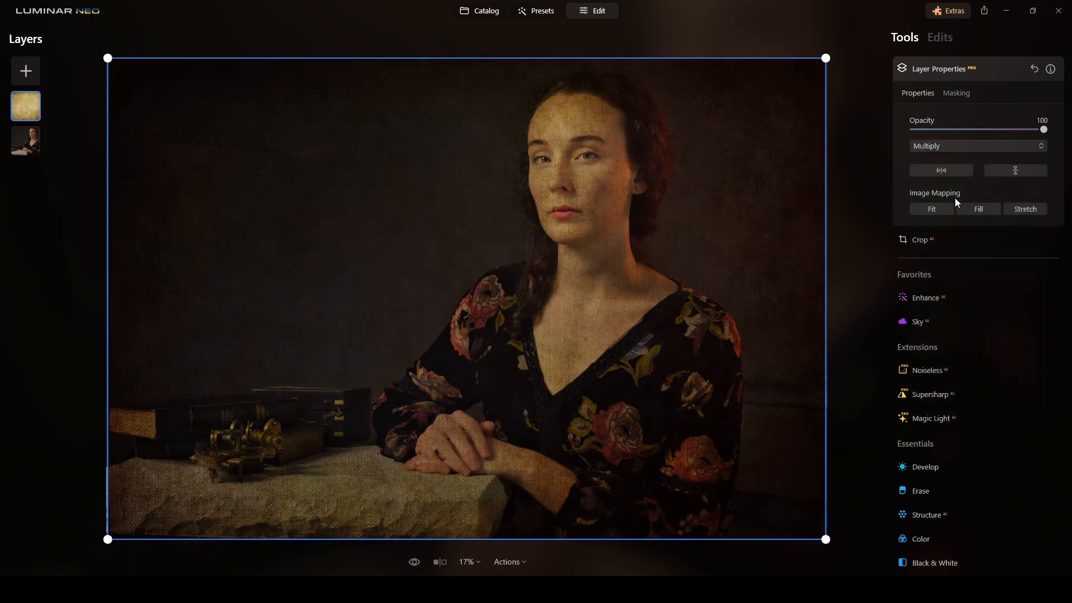
- Erase the texture from the woman's face with the layer mask brush at strength 25, reducing the brush size to 59
click(969, 93)
click(1016, 137)
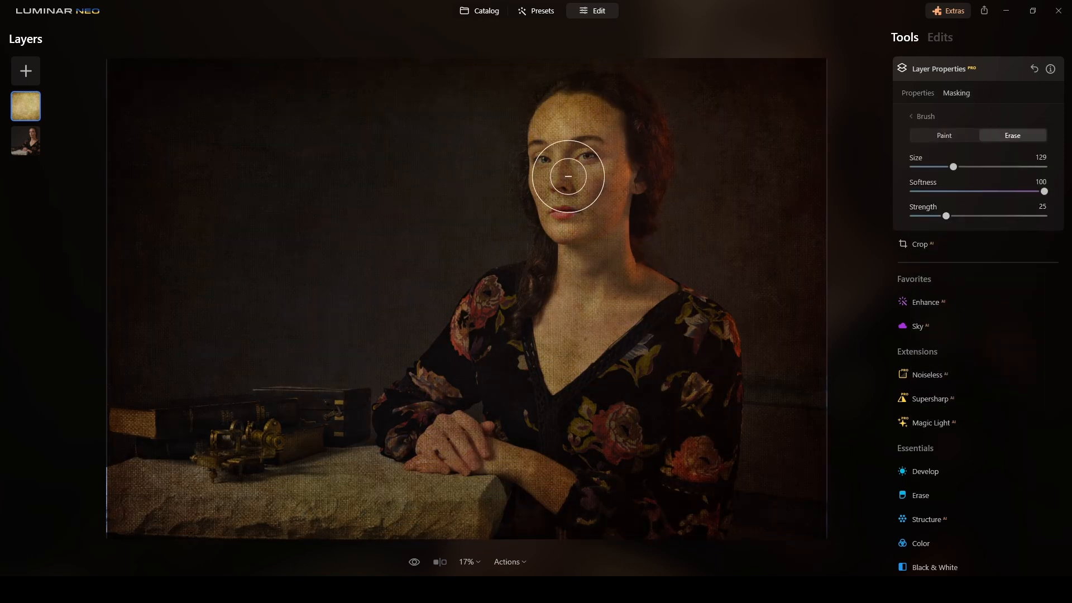
mouse_move(568, 151)
mouse_down()
mouse_move(579, 149)
mouse_move(572, 162)
mouse_move(575, 144)
mouse_move(586, 192)
mouse_move(606, 175)
mouse_move(600, 187)
mouse_up()
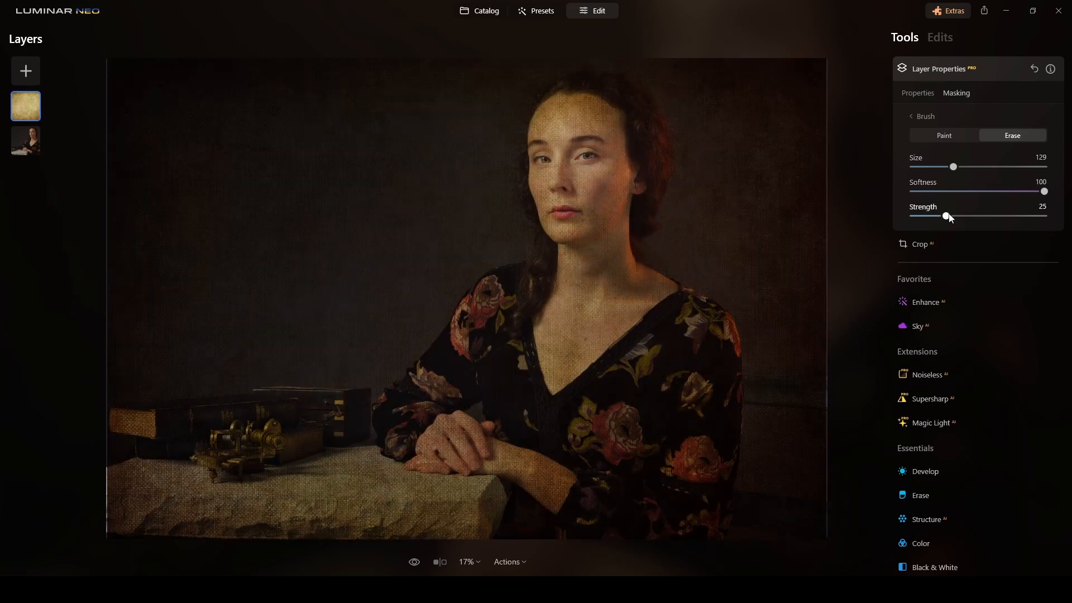
drag(948, 167, 930, 167)
mouse_move(545, 115)
mouse_down()
mouse_move(603, 123)
mouse_move(583, 104)
mouse_move(543, 129)
mouse_move(599, 127)
mouse_move(578, 182)
mouse_move(561, 178)
mouse_move(550, 198)
mouse_move(602, 187)
mouse_move(605, 126)
mouse_move(631, 174)
mouse_up()
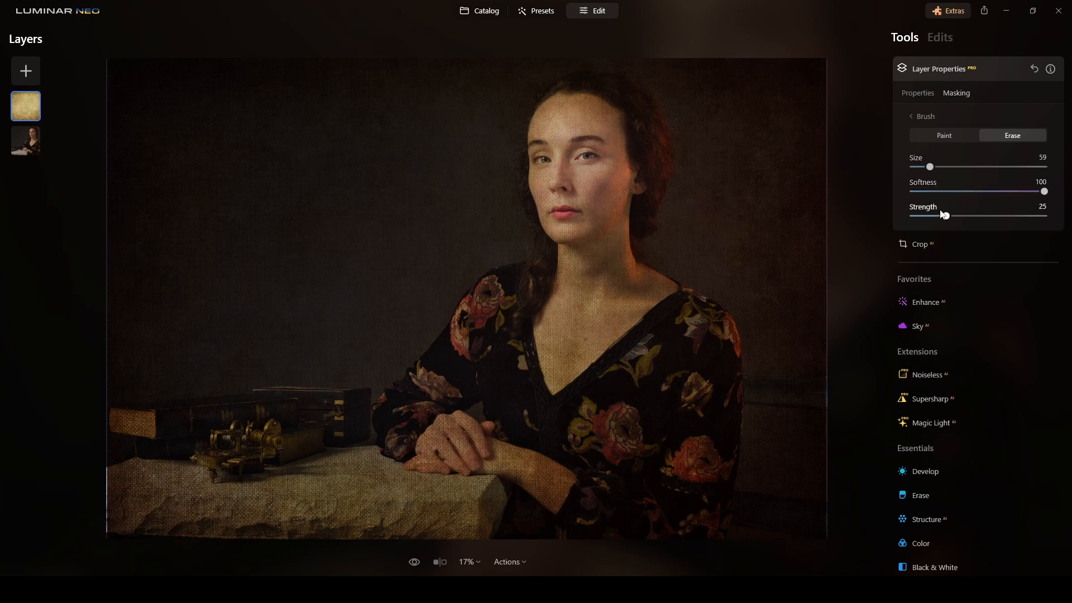
- Raise the erasing brush's strength to 31 and remove more texture from the face, neck and upper chest
drag(948, 220, 954, 219)
mouse_move(559, 186)
mouse_down()
mouse_move(564, 219)
mouse_move(553, 185)
mouse_move(551, 221)
mouse_move(595, 181)
mouse_move(599, 267)
mouse_move(586, 313)
mouse_move(553, 322)
mouse_move(565, 288)
mouse_move(555, 368)
mouse_move(605, 330)
mouse_move(617, 297)
mouse_move(607, 281)
mouse_move(588, 282)
mouse_move(603, 254)
mouse_move(620, 301)
mouse_move(617, 289)
mouse_move(610, 311)
mouse_up()
mouse_move(592, 167)
mouse_down()
mouse_move(601, 116)
mouse_move(559, 107)
mouse_move(603, 143)
mouse_move(553, 146)
mouse_move(545, 133)
mouse_move(545, 171)
mouse_move(547, 139)
mouse_up()
mouse_move(624, 135)
mouse_down()
mouse_move(602, 187)
mouse_move(616, 195)
mouse_move(611, 229)
mouse_up()
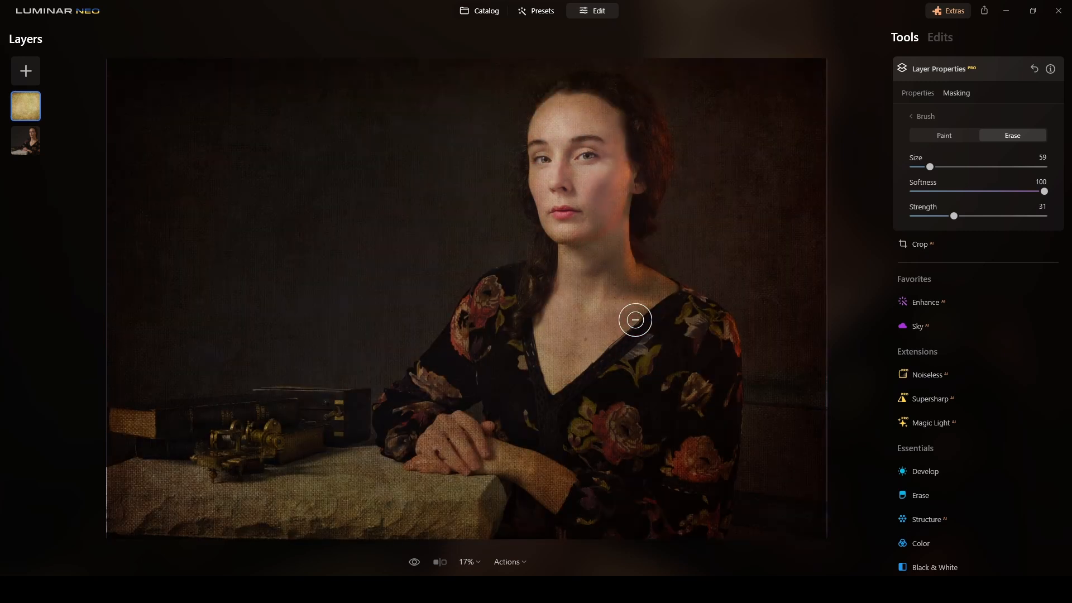
mouse_move(531, 132)
mouse_down()
mouse_move(570, 103)
mouse_move(553, 148)
mouse_up()
mouse_move(547, 229)
mouse_down()
mouse_move(553, 313)
mouse_move(570, 359)
mouse_move(637, 300)
mouse_move(605, 280)
mouse_move(595, 225)
mouse_up()
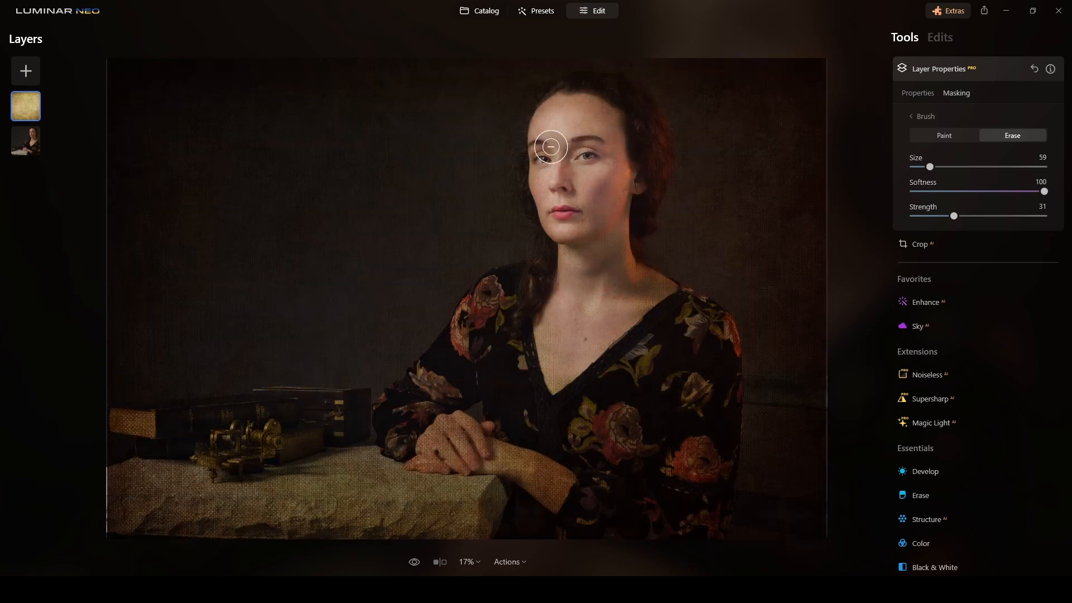
- Erase the texture from the hands and forearm, and touch up the mask on the neck and forehead
mouse_move(436, 445)
mouse_down()
mouse_move(474, 438)
mouse_move(488, 453)
mouse_move(453, 431)
mouse_move(435, 434)
mouse_move(524, 468)
mouse_move(526, 482)
mouse_move(505, 470)
mouse_move(519, 465)
mouse_move(505, 463)
mouse_move(555, 493)
mouse_move(507, 461)
mouse_move(428, 445)
mouse_move(425, 453)
mouse_move(449, 417)
mouse_move(439, 454)
mouse_move(416, 458)
mouse_move(453, 457)
mouse_move(457, 437)
mouse_move(565, 495)
mouse_move(530, 467)
mouse_move(488, 454)
mouse_move(550, 476)
mouse_move(529, 464)
mouse_move(538, 462)
mouse_move(482, 452)
mouse_move(558, 491)
mouse_up()
mouse_move(497, 453)
mouse_down()
mouse_move(410, 395)
mouse_move(490, 431)
mouse_move(446, 419)
mouse_move(471, 424)
mouse_move(302, 529)
mouse_up()
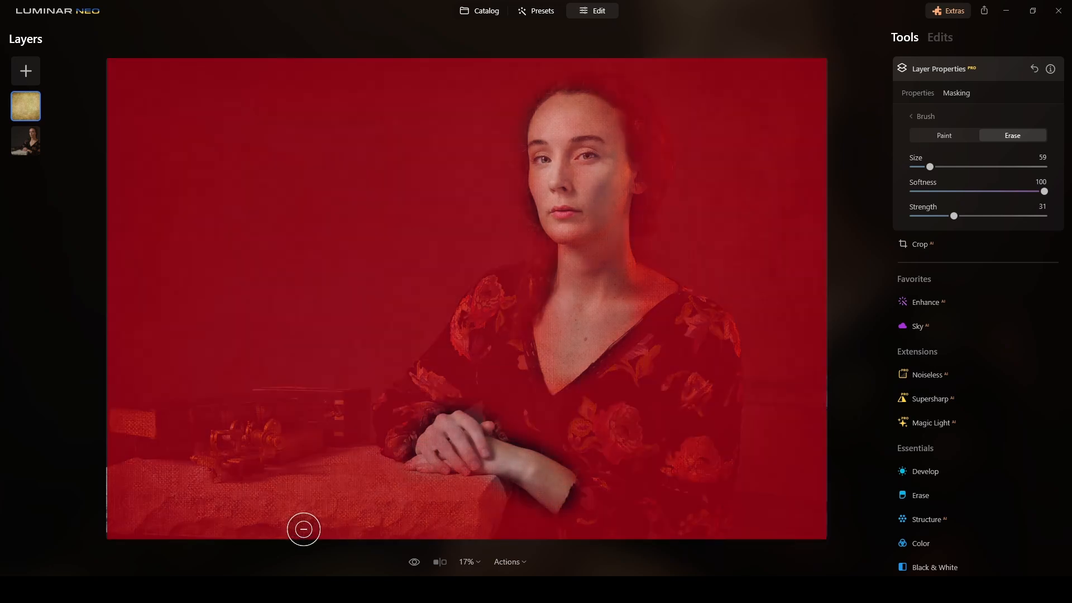
mouse_move(614, 268)
mouse_down()
mouse_move(618, 294)
mouse_move(639, 289)
mouse_move(635, 310)
mouse_move(556, 271)
mouse_up()
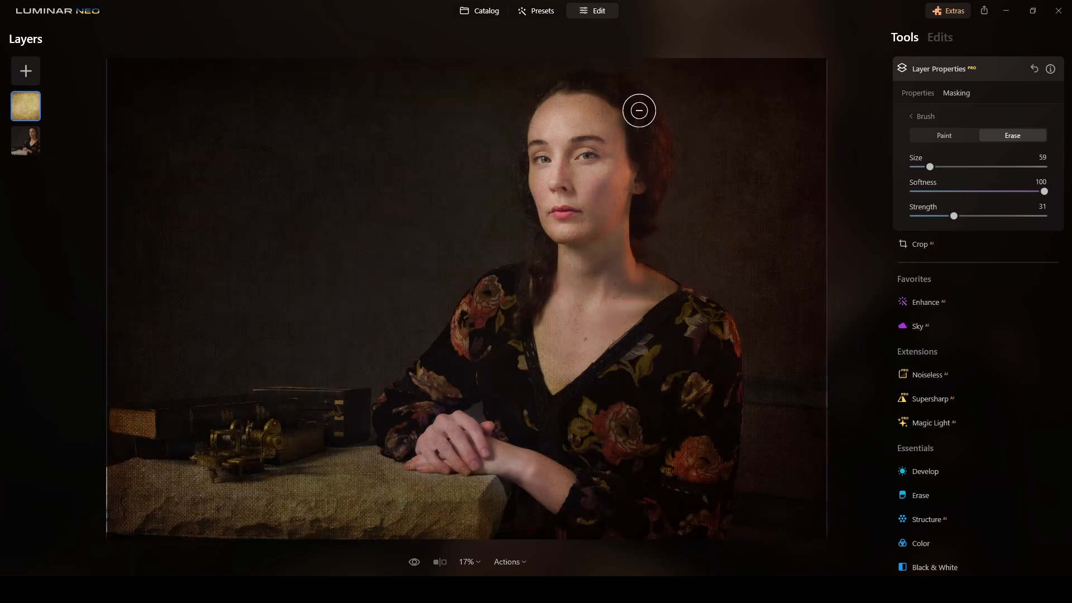
mouse_move(553, 124)
mouse_down()
mouse_move(548, 172)
mouse_move(564, 114)
mouse_move(601, 119)
mouse_move(603, 140)
mouse_up()
- Erase the remaining texture from the skin along the neckline, shoulder, chest and sides of the neck
scroll(605, 288, up, 3)
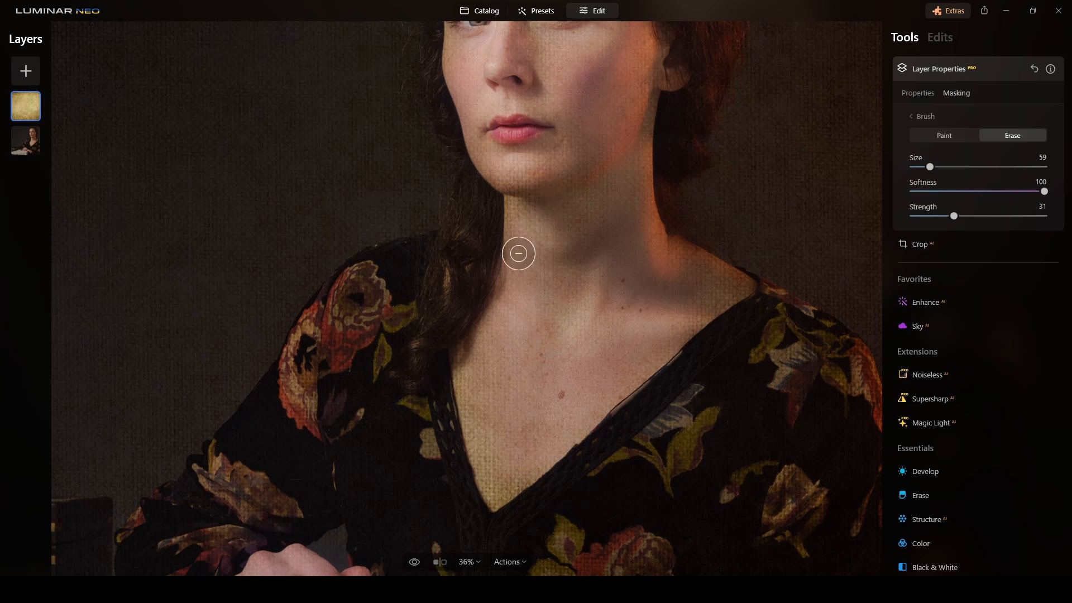
mouse_move(471, 387)
mouse_down()
mouse_move(484, 431)
mouse_move(466, 380)
mouse_move(501, 490)
mouse_move(496, 482)
mouse_move(518, 470)
mouse_move(483, 500)
mouse_move(551, 465)
mouse_move(705, 302)
mouse_up()
drag(674, 267, 742, 296)
drag(664, 350, 721, 306)
drag(520, 218, 498, 280)
drag(486, 327, 488, 371)
mouse_move(497, 408)
mouse_down()
mouse_move(525, 450)
mouse_move(584, 188)
mouse_move(619, 189)
mouse_up()
mouse_move(557, 276)
mouse_down()
mouse_move(544, 182)
mouse_move(628, 173)
mouse_up()
key(ctrl+0)
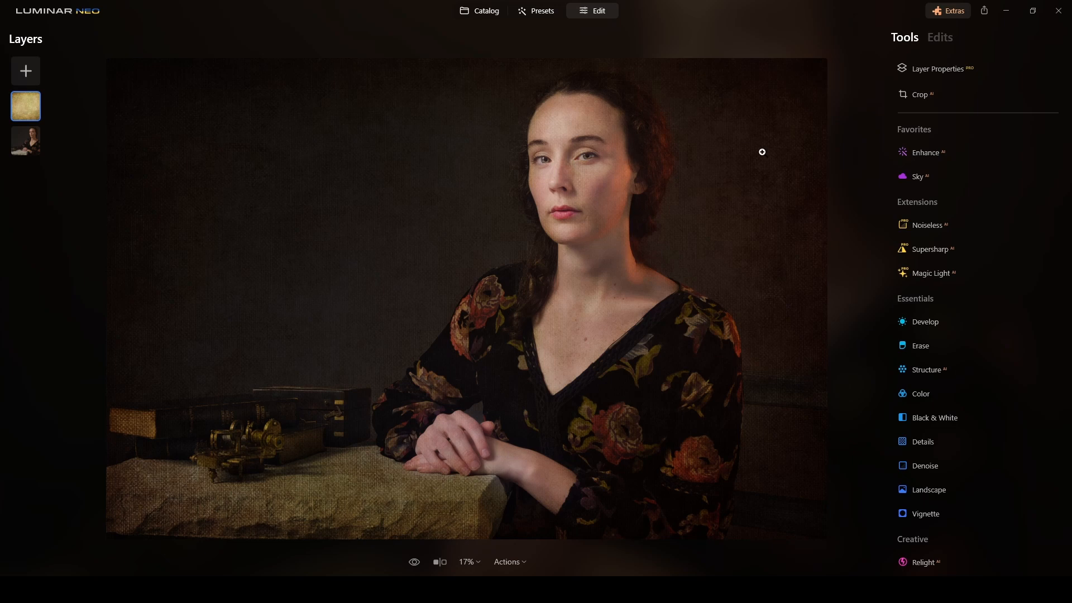
- Add Dreamy-Sun-Middle.png from My Images as a new layer and set its opacity to 100
click(37, 72)
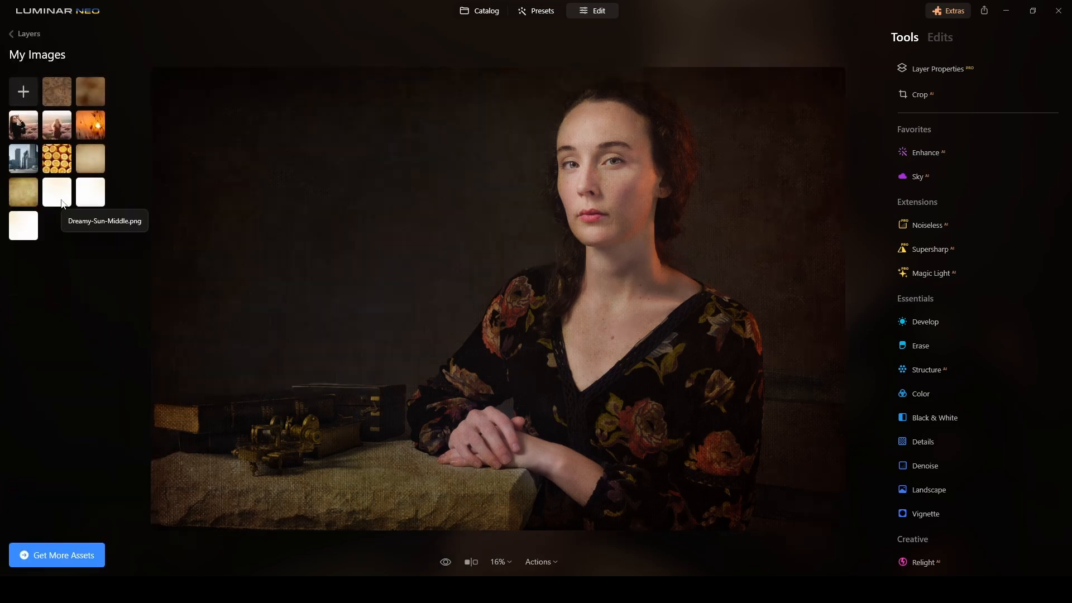
click(61, 201)
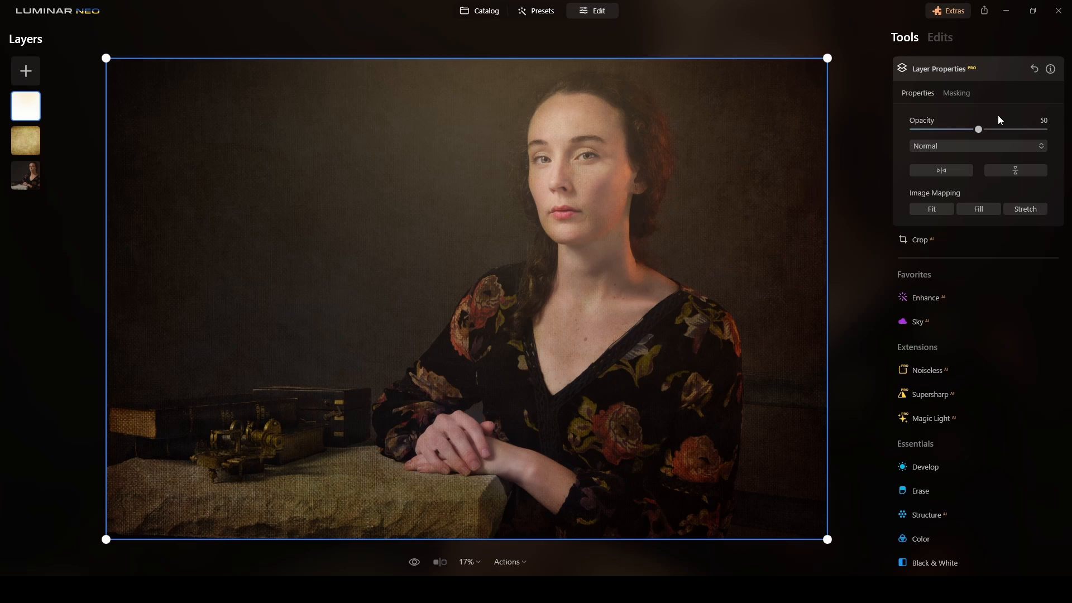
drag(979, 129, 1044, 130)
click(937, 69)
- Warm the sun layer with the Develop colour settings, setting Temperature to 21 and shifting Tint towards magenta
scroll(945, 287, down, 2)
click(924, 329)
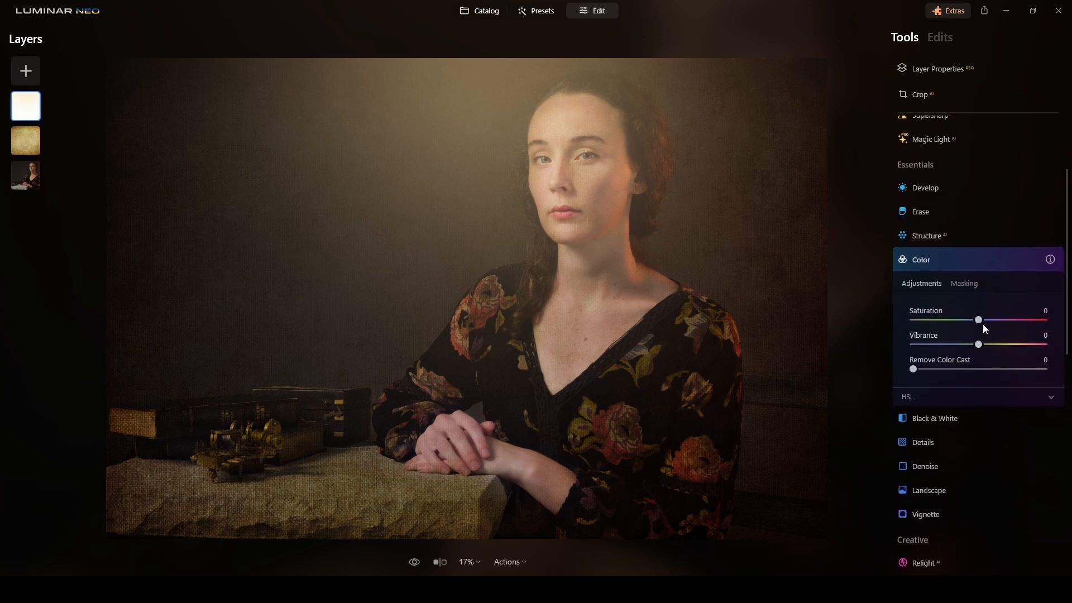
click(954, 260)
click(930, 190)
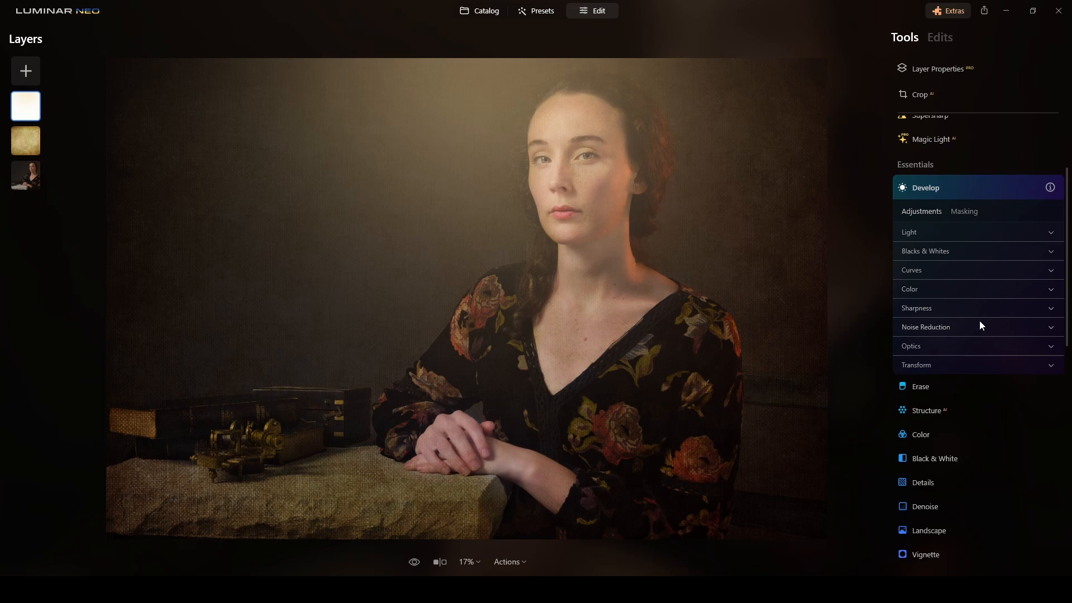
click(1044, 291)
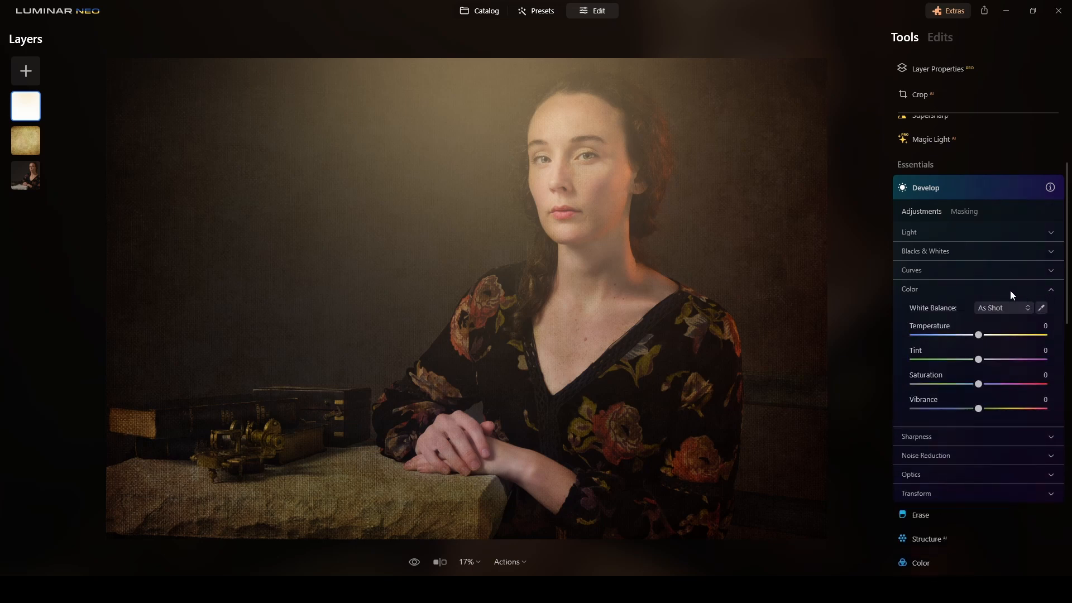
drag(979, 335, 994, 335)
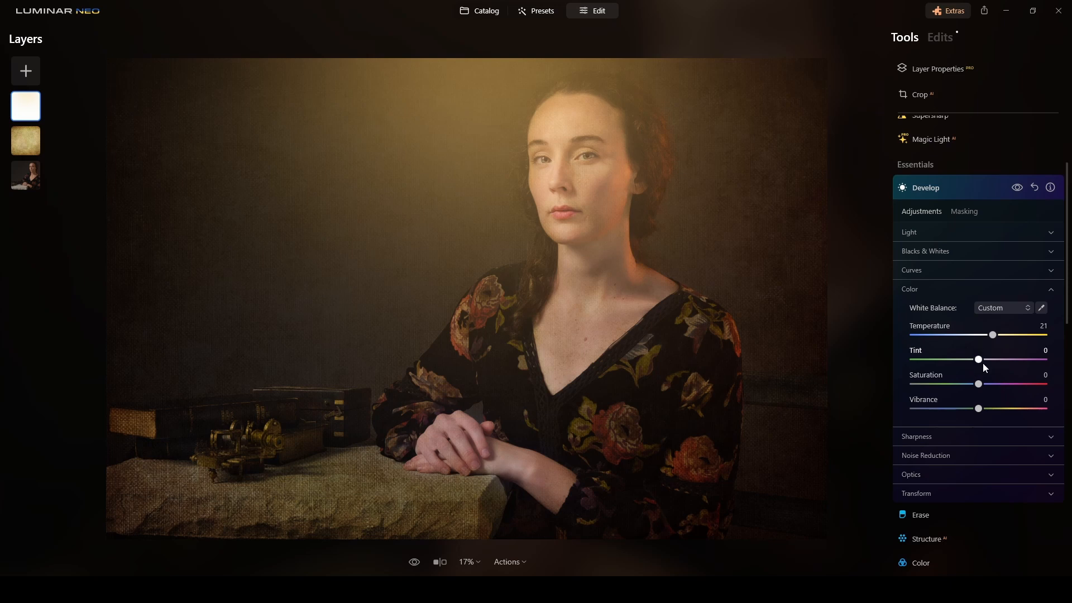
drag(981, 364, 1016, 366)
click(961, 190)
- Erase the sun layer's glow over the face and upper body with a size 251, strength 21 mask brush, and compare with the original photo
scroll(962, 162, up, 3)
click(946, 70)
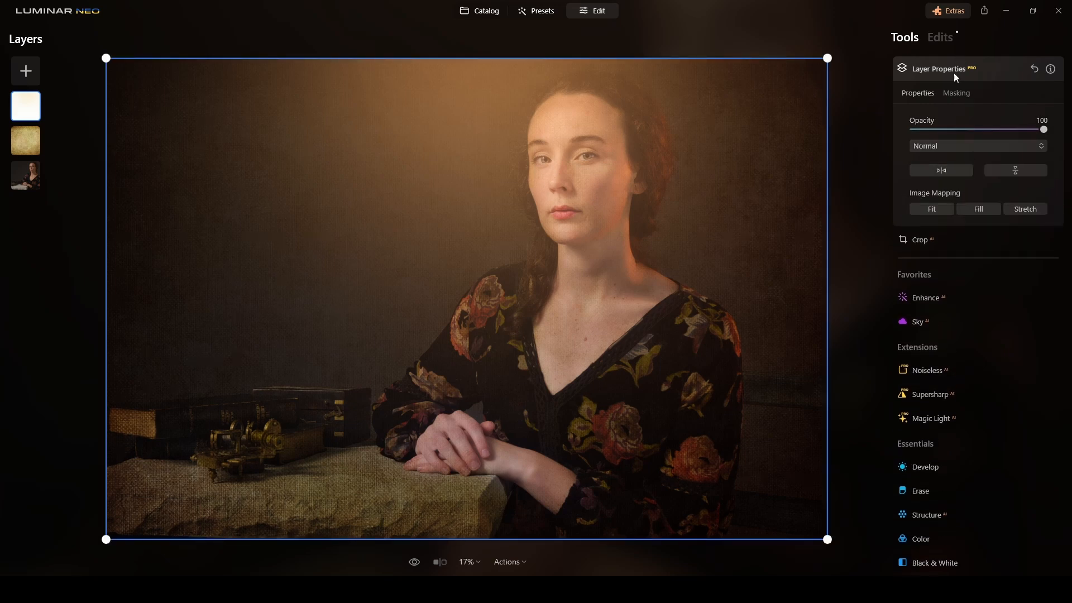
click(957, 93)
click(932, 116)
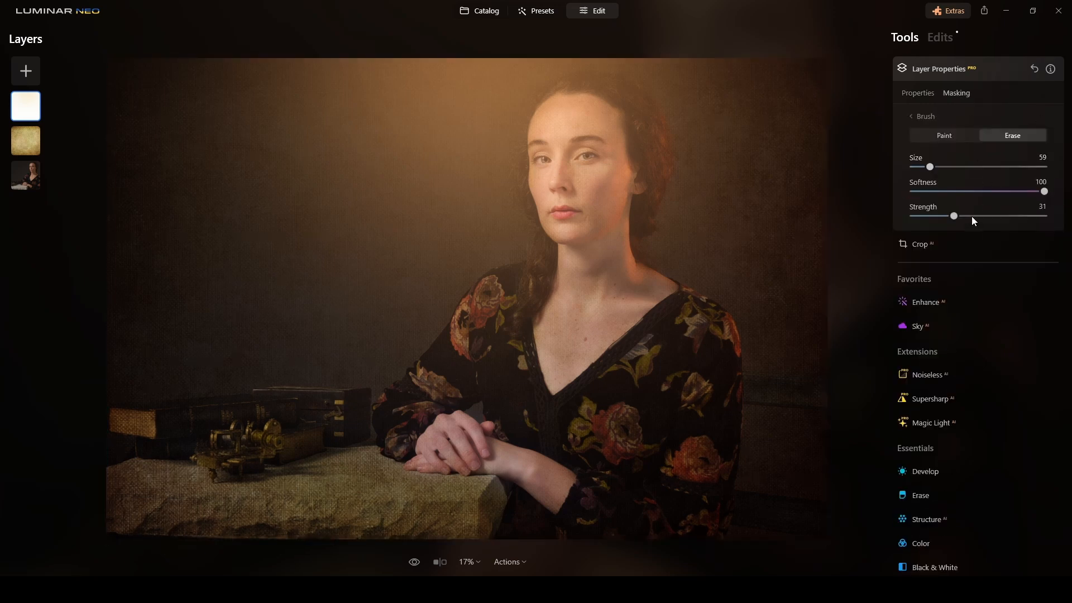
drag(945, 219, 939, 218)
drag(930, 168, 994, 167)
mouse_move(586, 136)
mouse_down()
mouse_move(610, 177)
mouse_move(609, 167)
mouse_move(594, 317)
mouse_up()
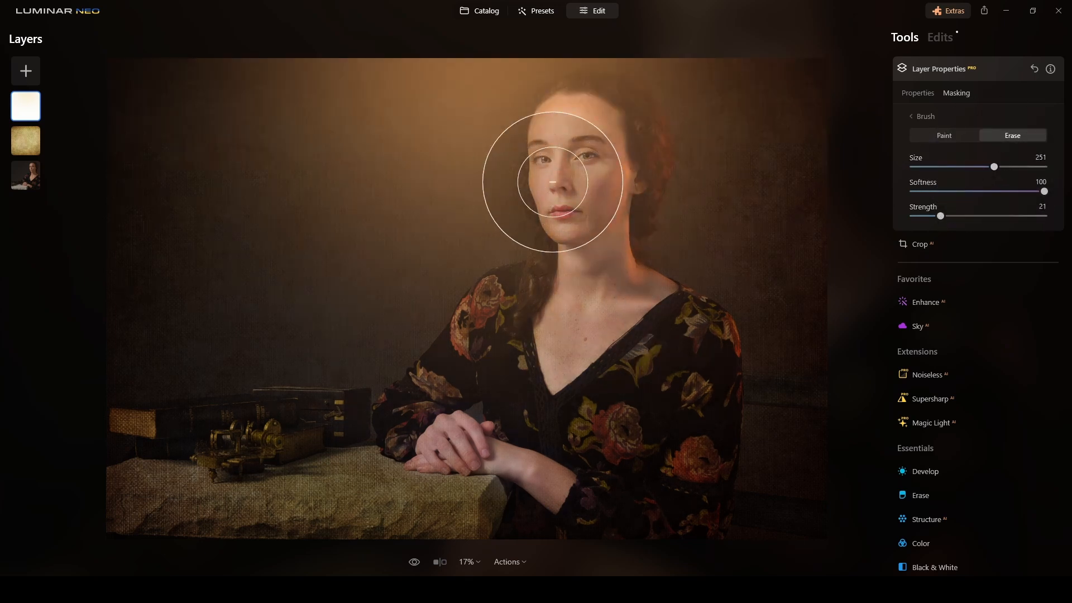
drag(574, 152, 544, 131)
click(633, 107)
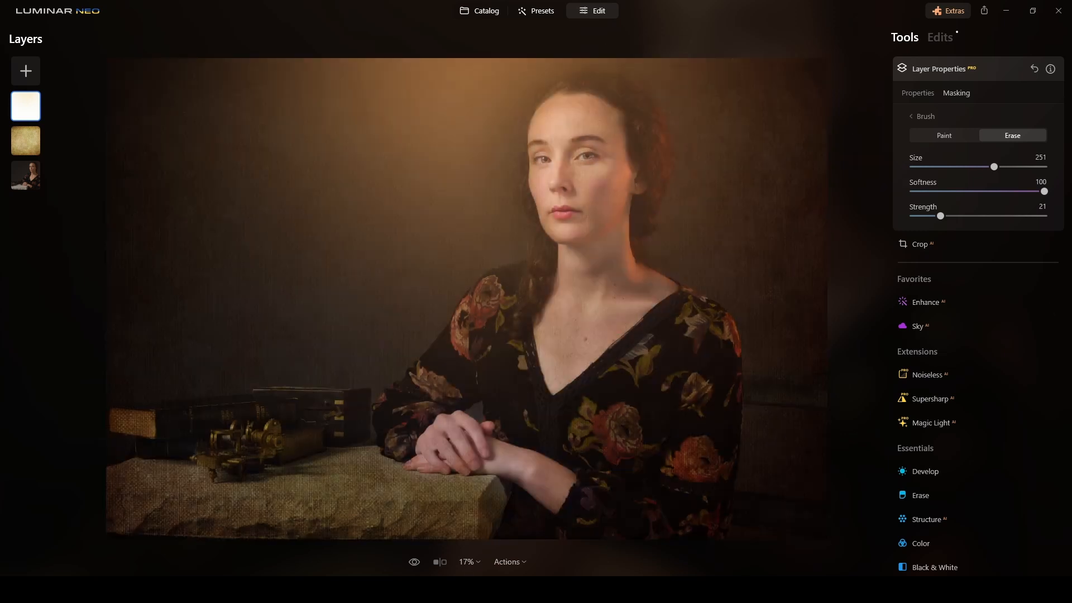
click(607, 179)
click(987, 65)
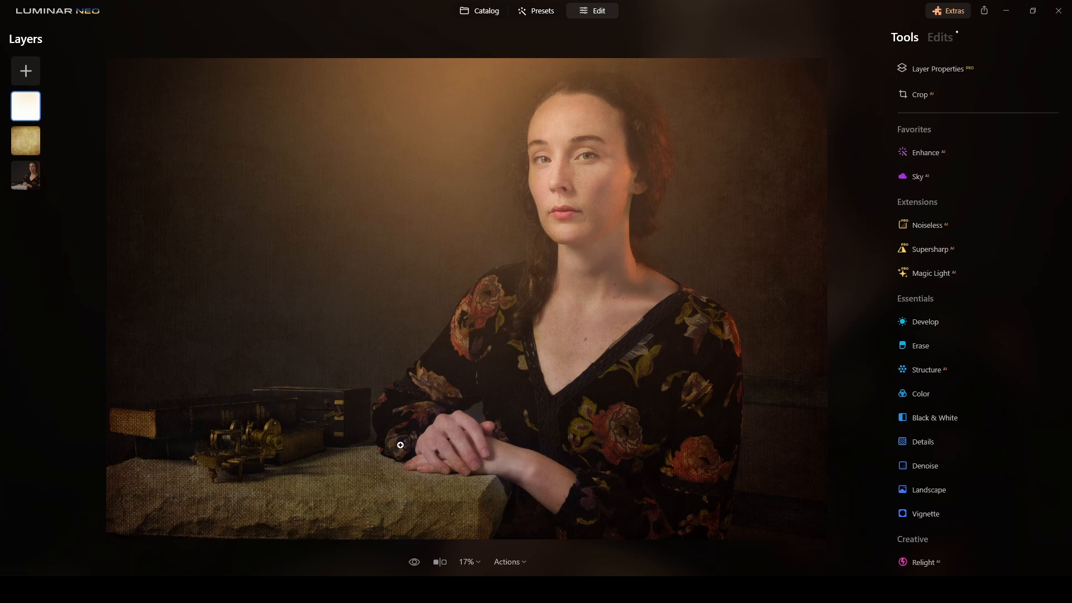
click(415, 562)
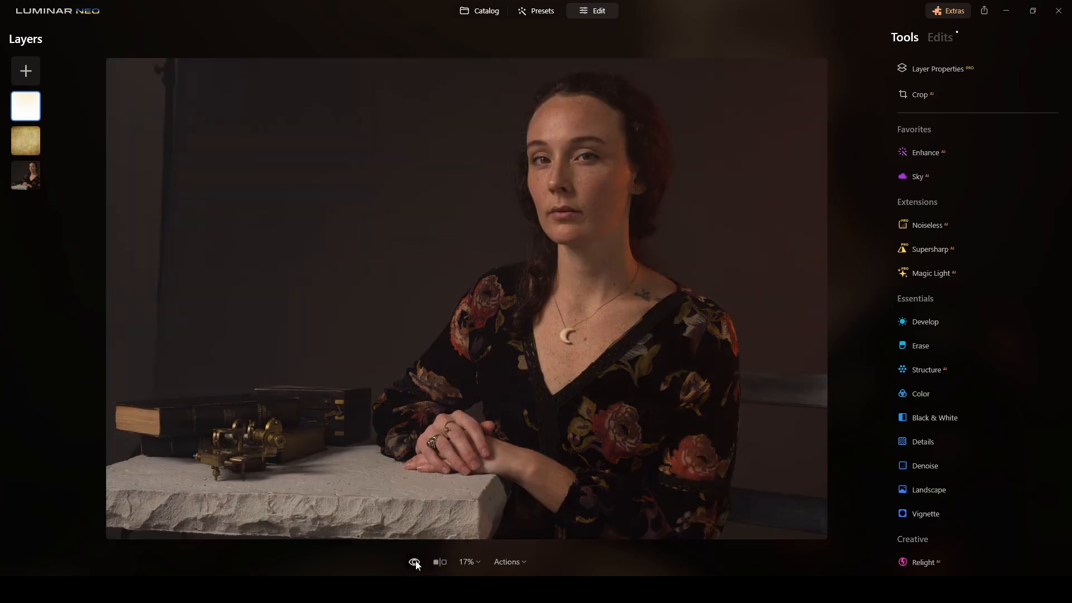
click(415, 562)
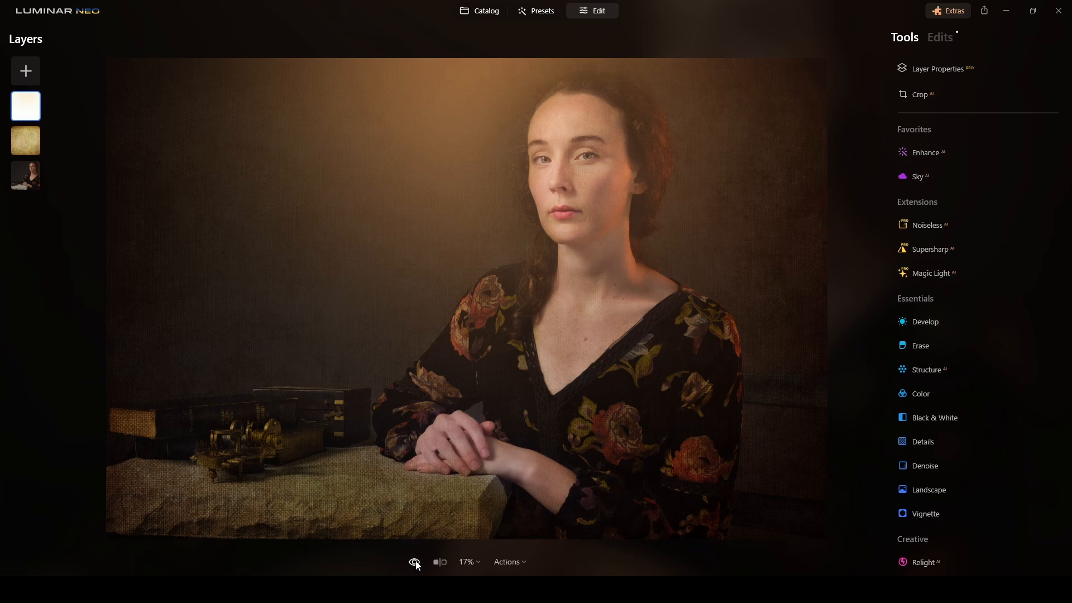
- Add another sun-glow overlay from My Images as a new layer on top of the portrait
click(29, 72)
click(97, 59)
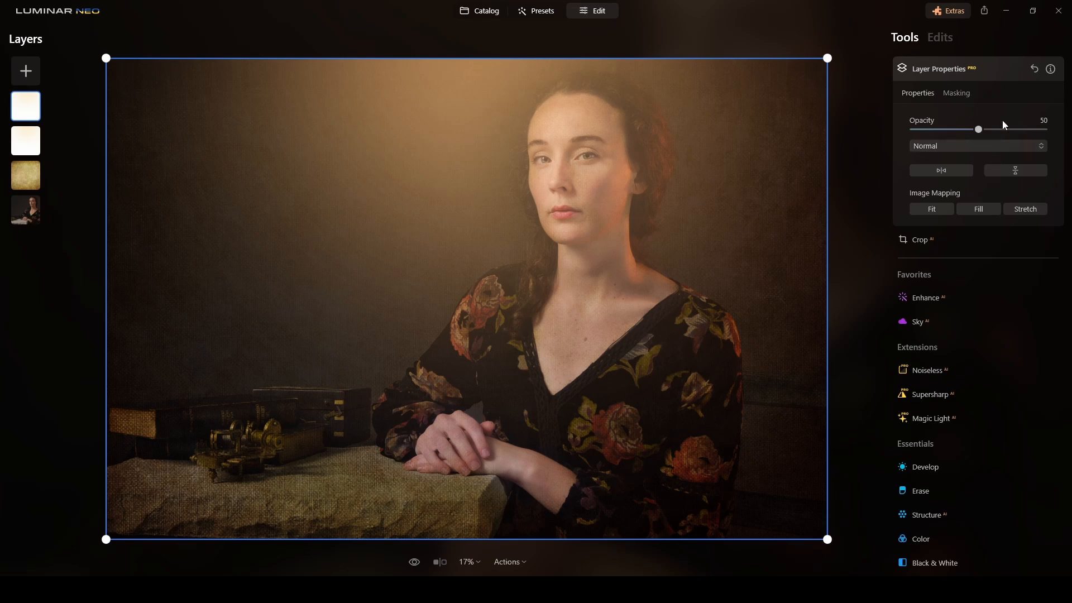
- Try flipping the new sun-glow layer vertically, and set its blend mode to Darken with opacity at 100
click(1023, 176)
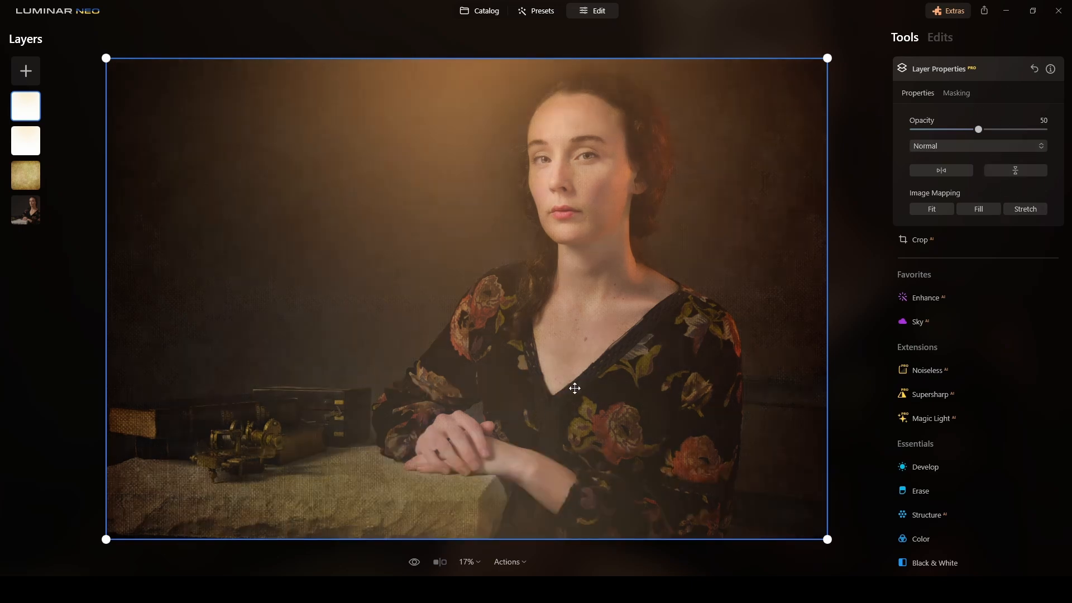
click(973, 146)
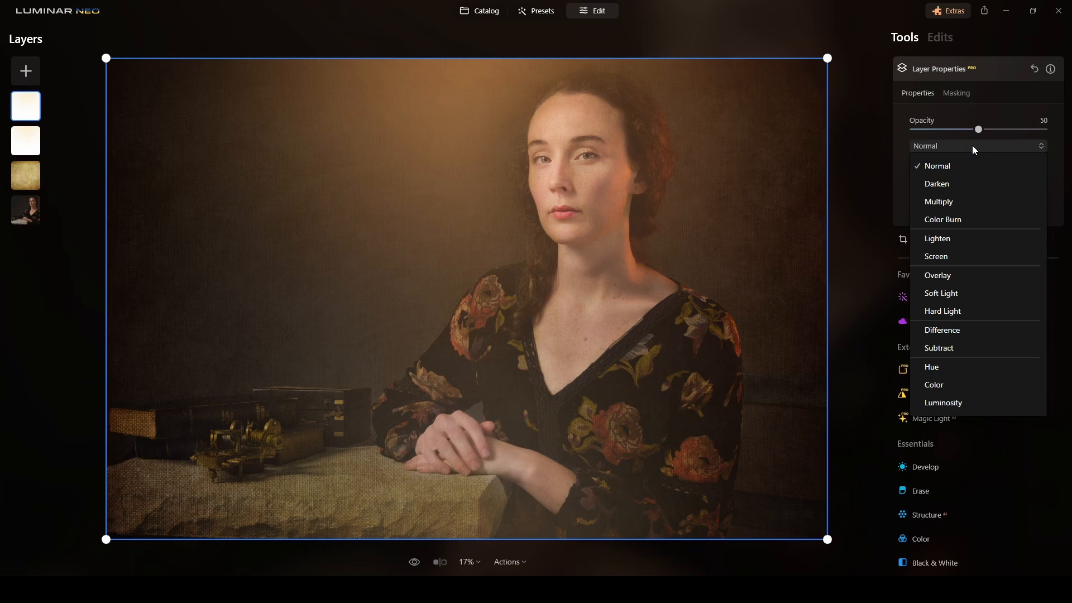
click(955, 189)
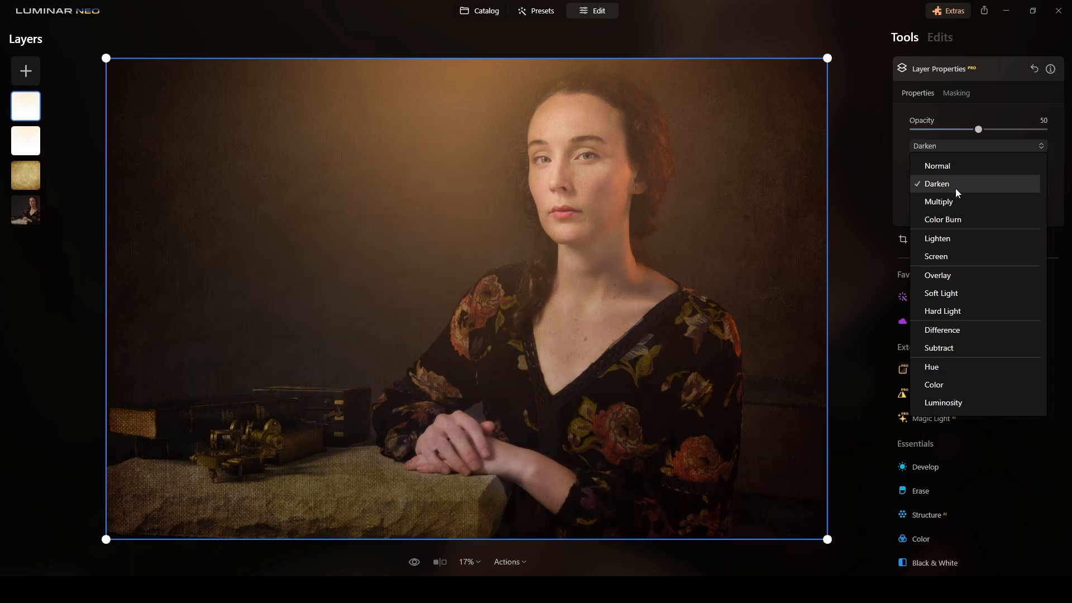
drag(978, 130, 1057, 131)
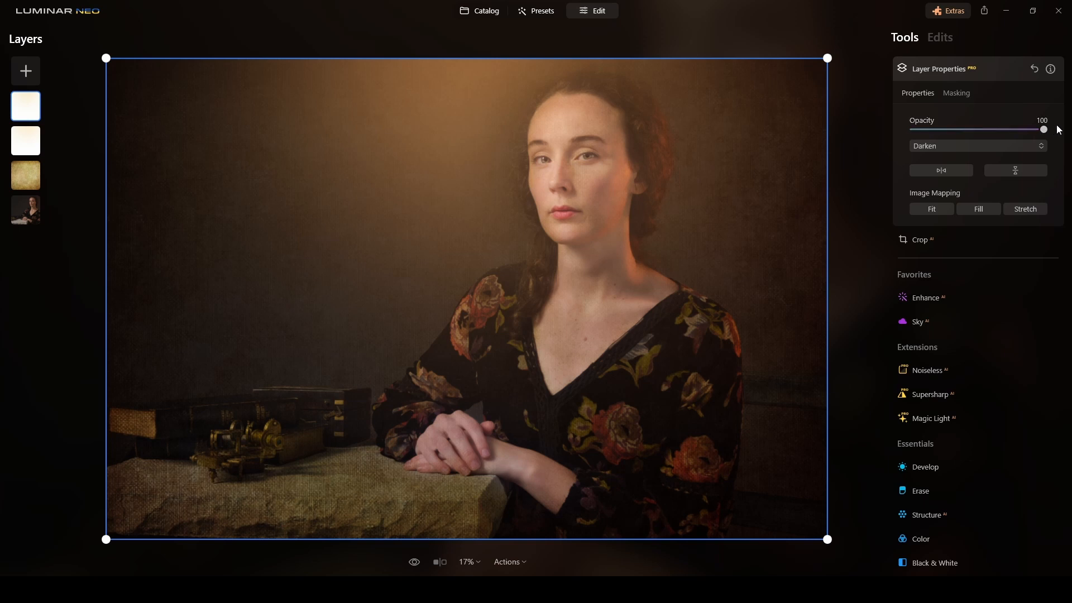
click(1008, 69)
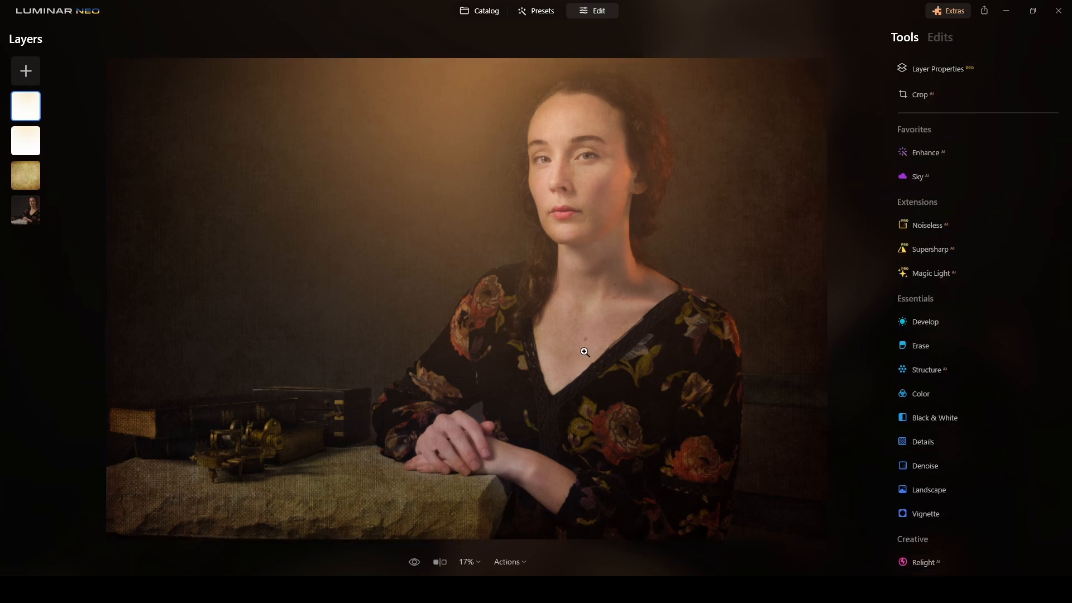
- Try darkening the base portrait layer with a Develop exposure of -0.85, and reset the exposure
click(40, 204)
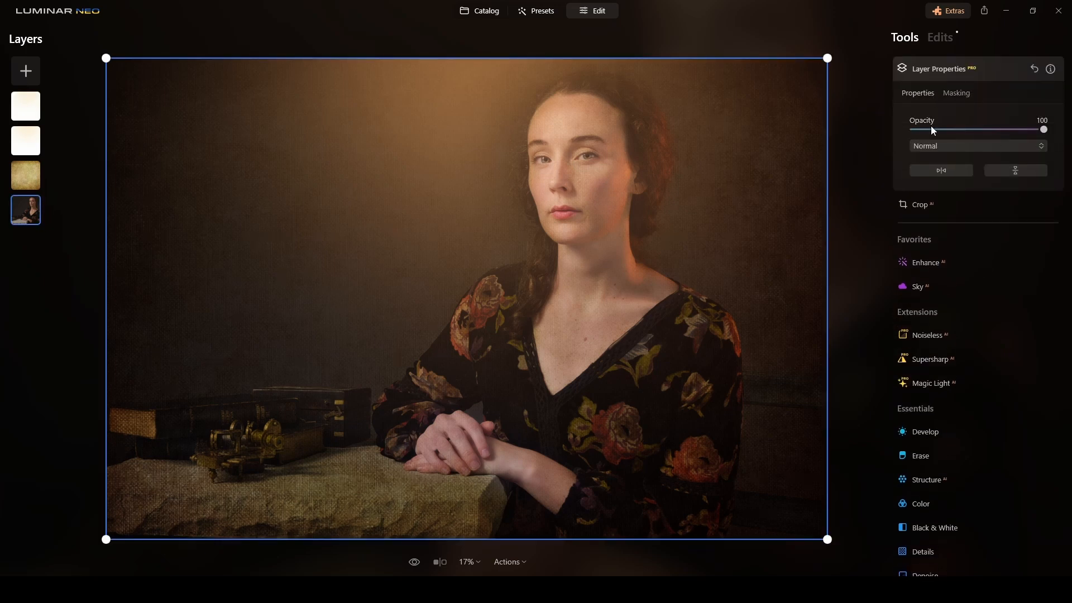
click(931, 433)
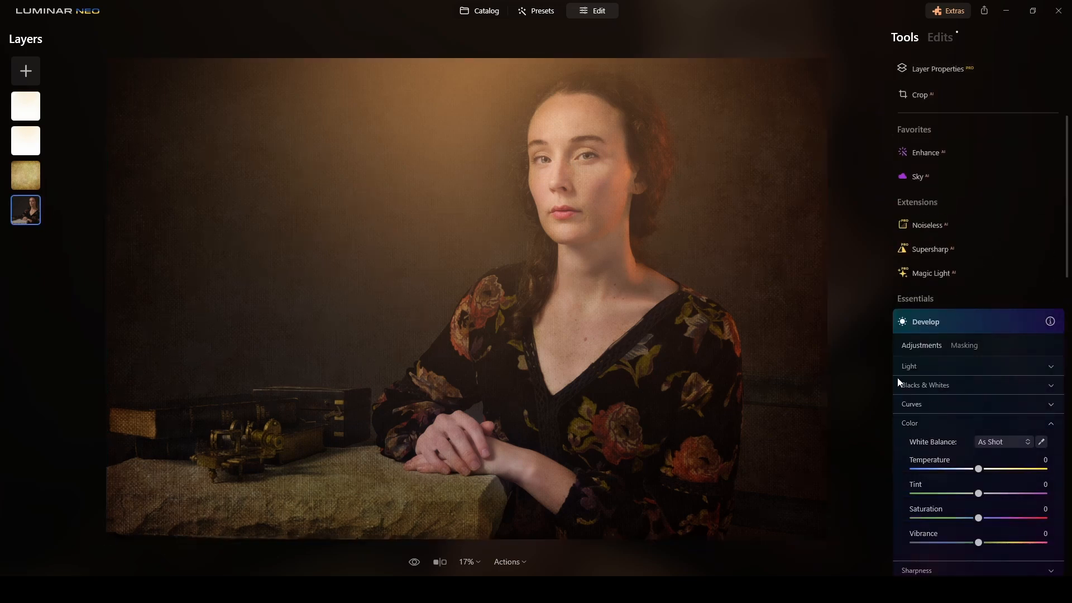
click(1052, 337)
click(1052, 285)
drag(978, 313, 965, 314)
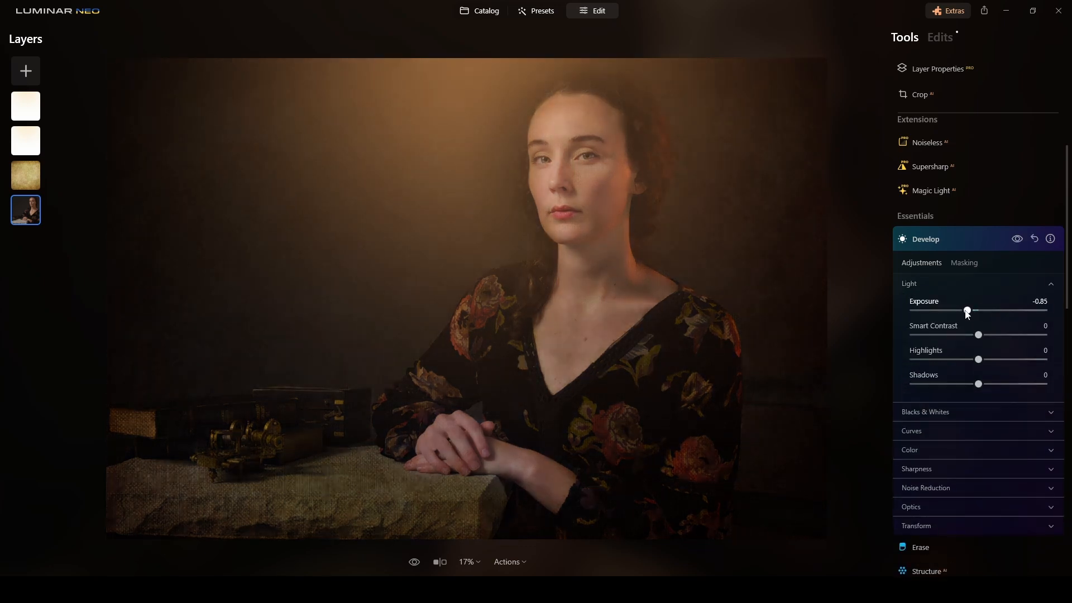
double_click(965, 311)
click(973, 239)
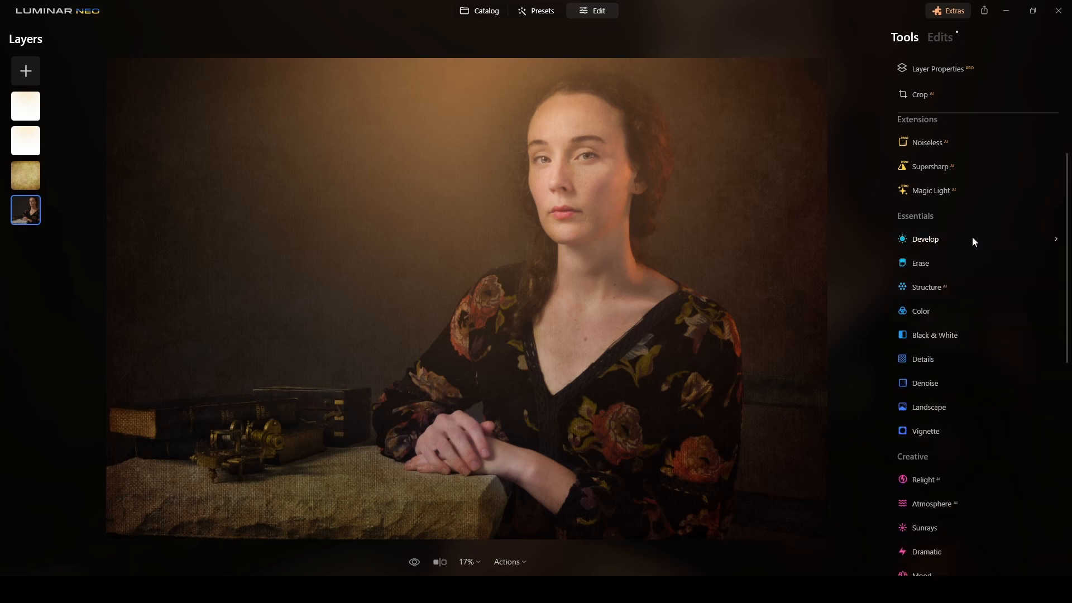